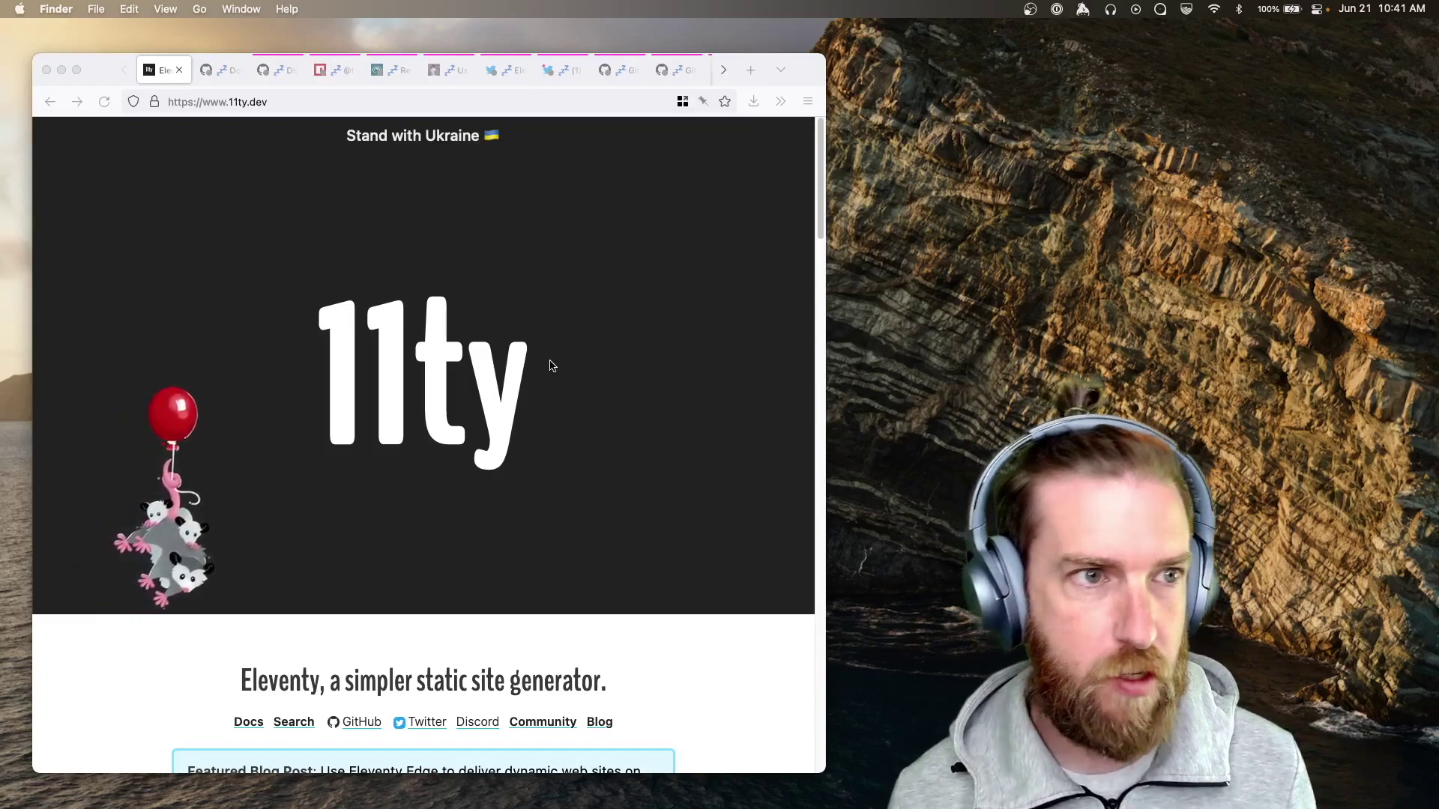
Focus Firefox and switch to the eleventy-plugin-vite pull request #3 tab.
{"action": "left_click", "coordinate": [814, 77]}
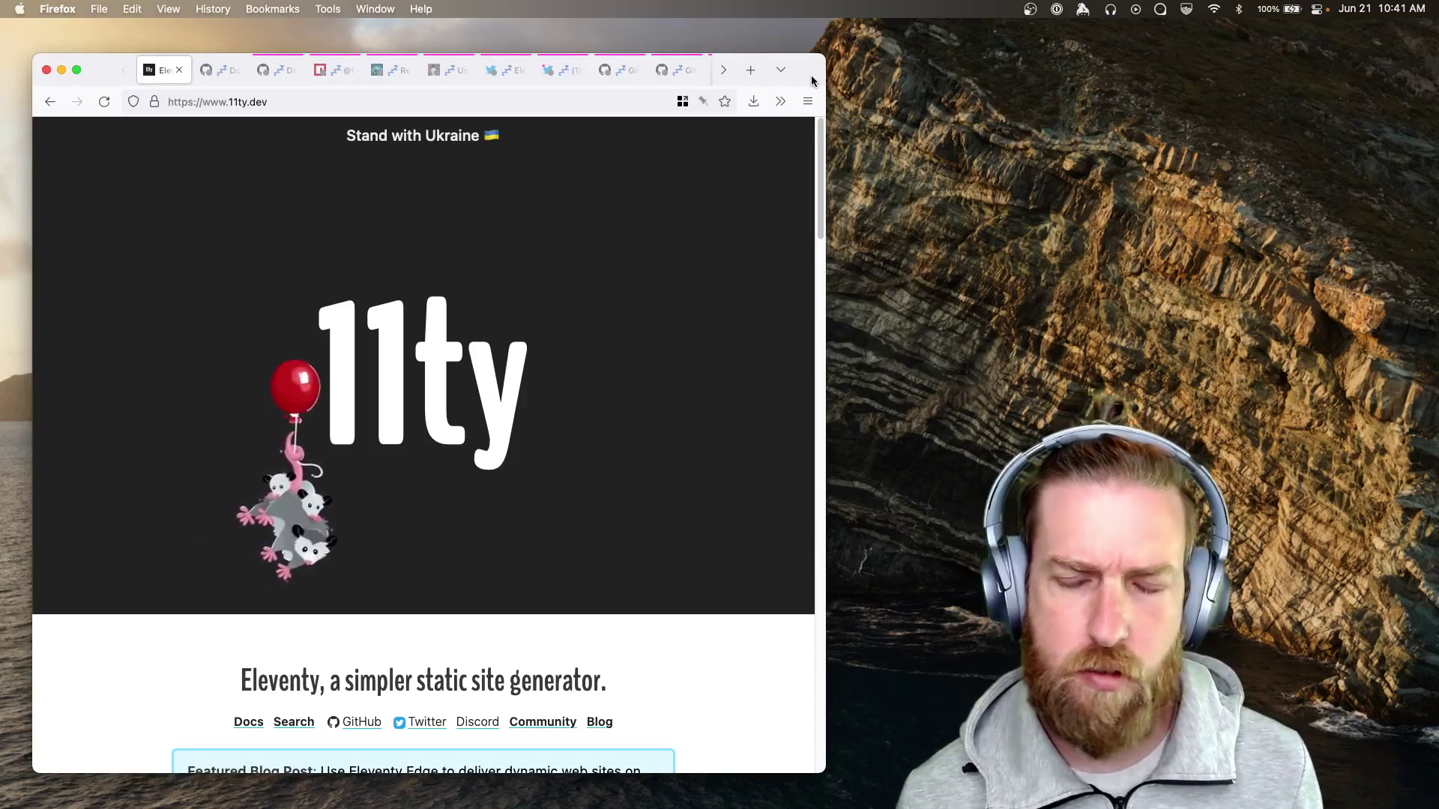
{"action": "key", "text": "ctrl+Tab"}
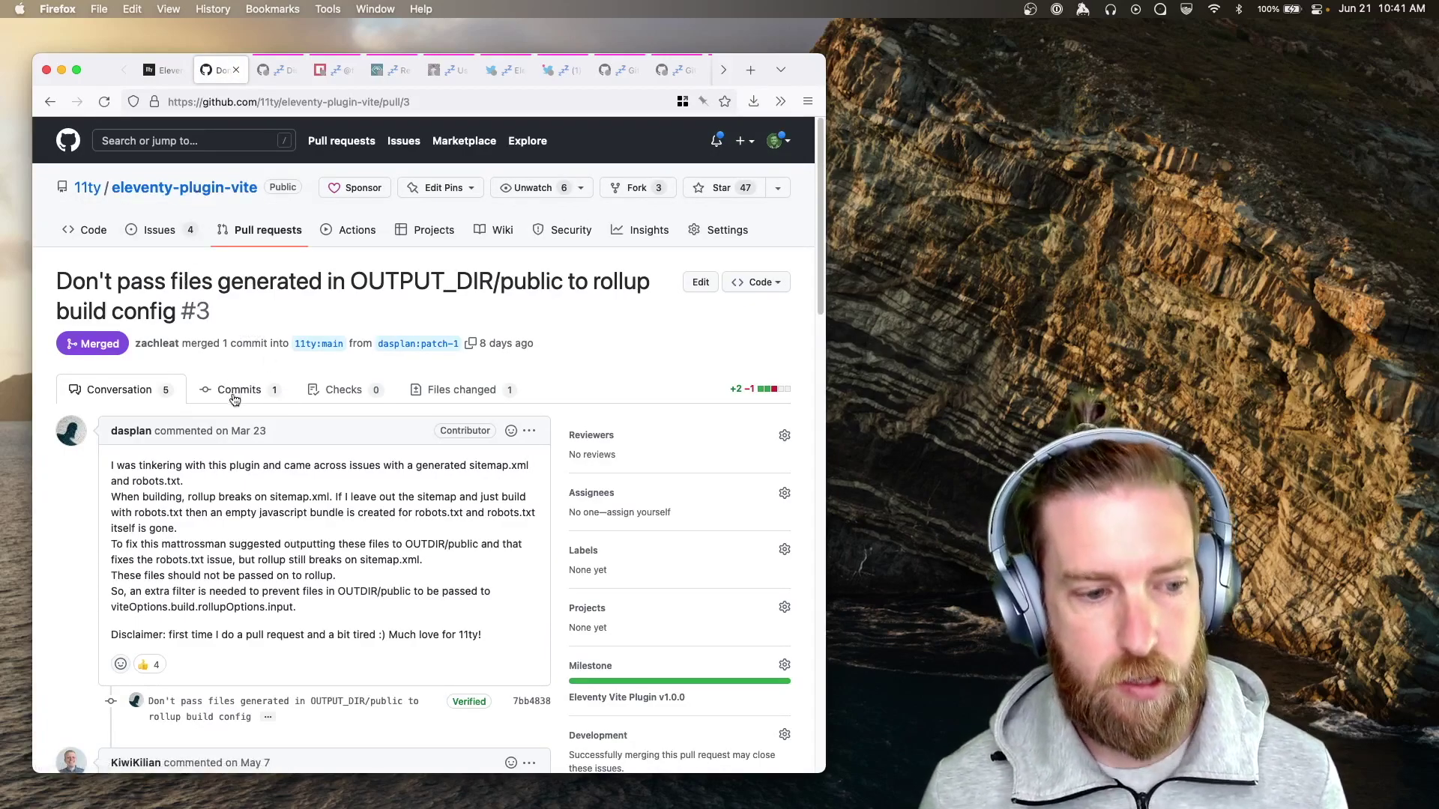
{"action": "scroll", "coordinate": [235, 398], "scroll_direction": "down", "scroll_amount": 10}
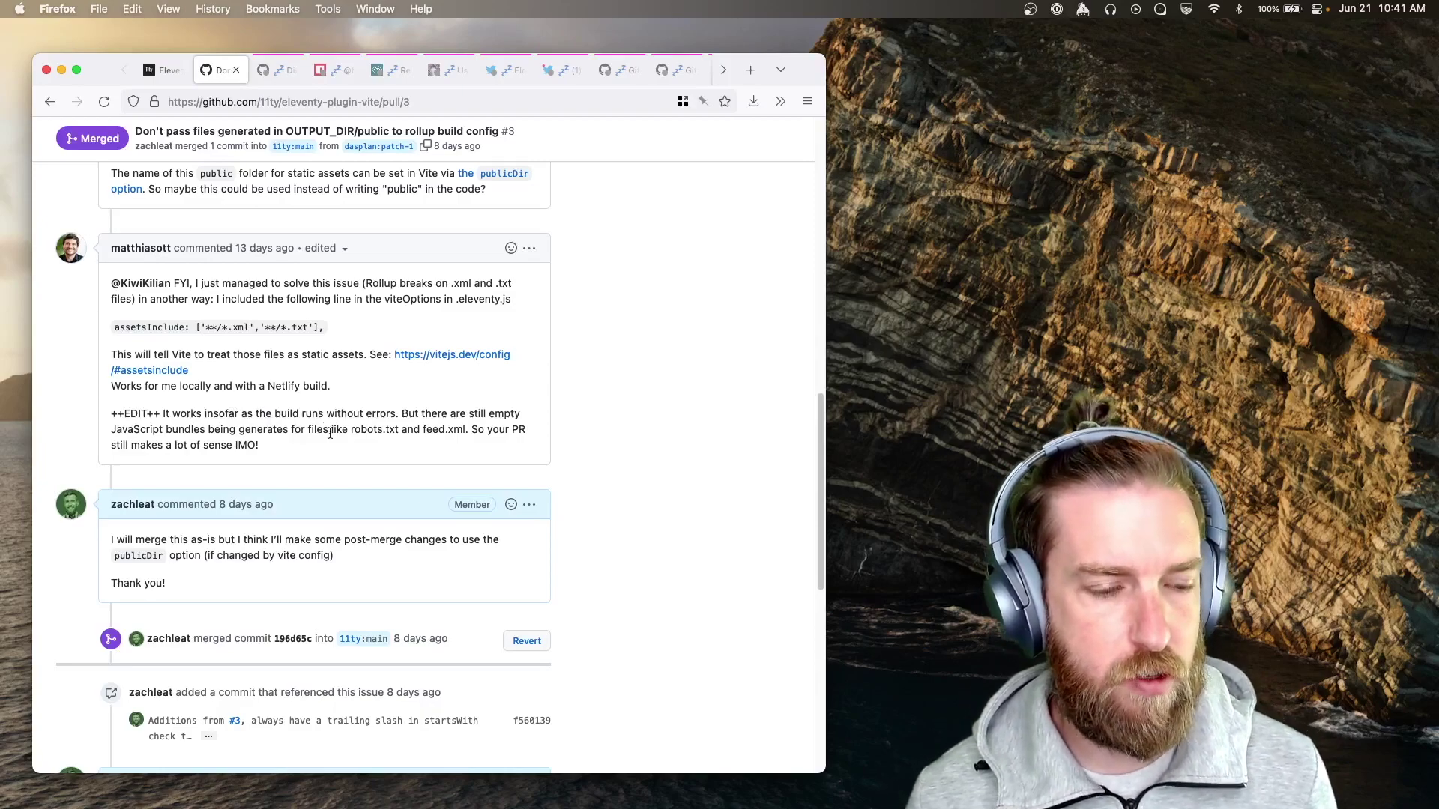
{"action": "scroll", "coordinate": [329, 436], "scroll_direction": "down", "scroll_amount": 3}
{"action": "scroll", "coordinate": [289, 460], "scroll_direction": "down", "scroll_amount": 3}
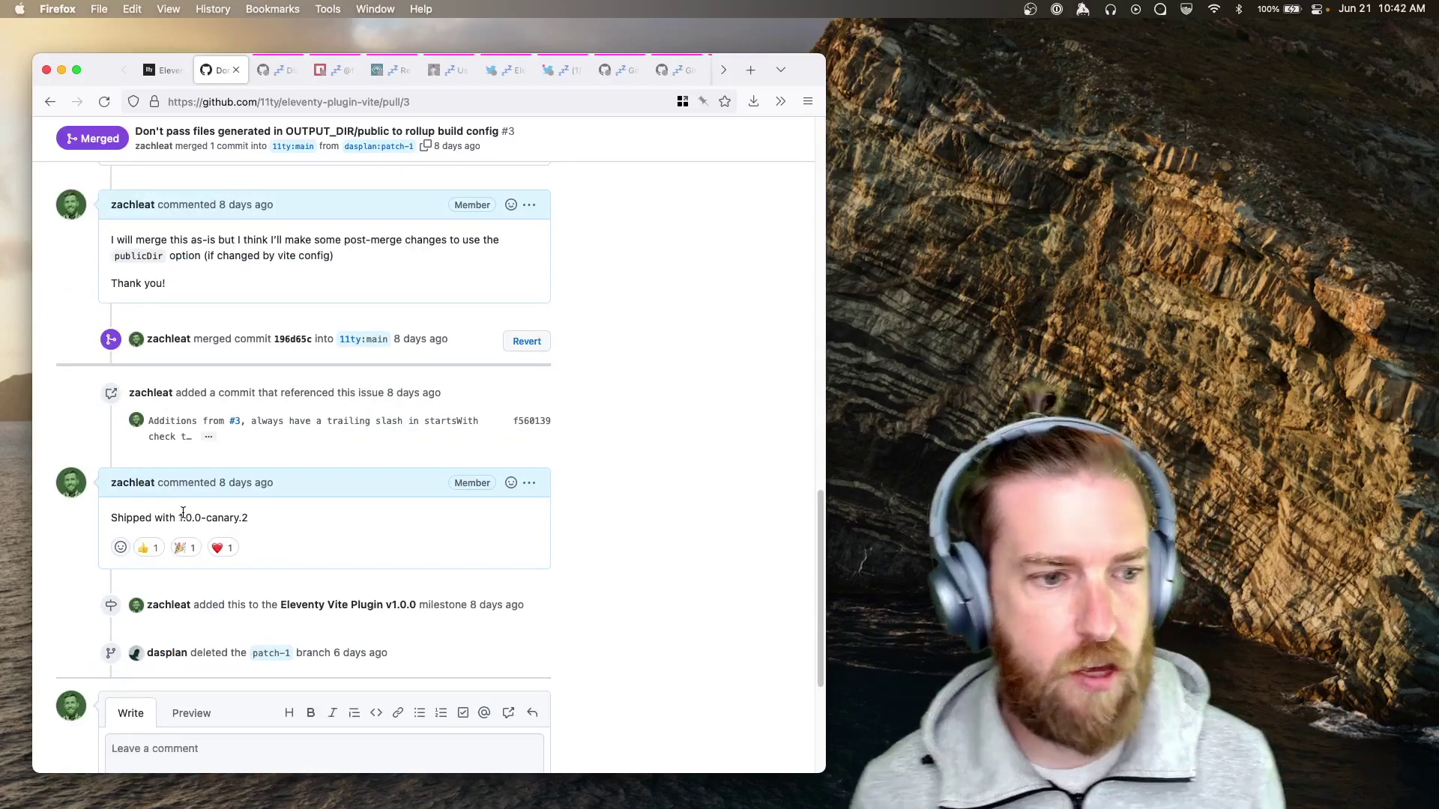
Switch to issue #2438, 'Disable markdown indented code blocks by default'.
{"action": "key", "text": "ctrl+Tab"}
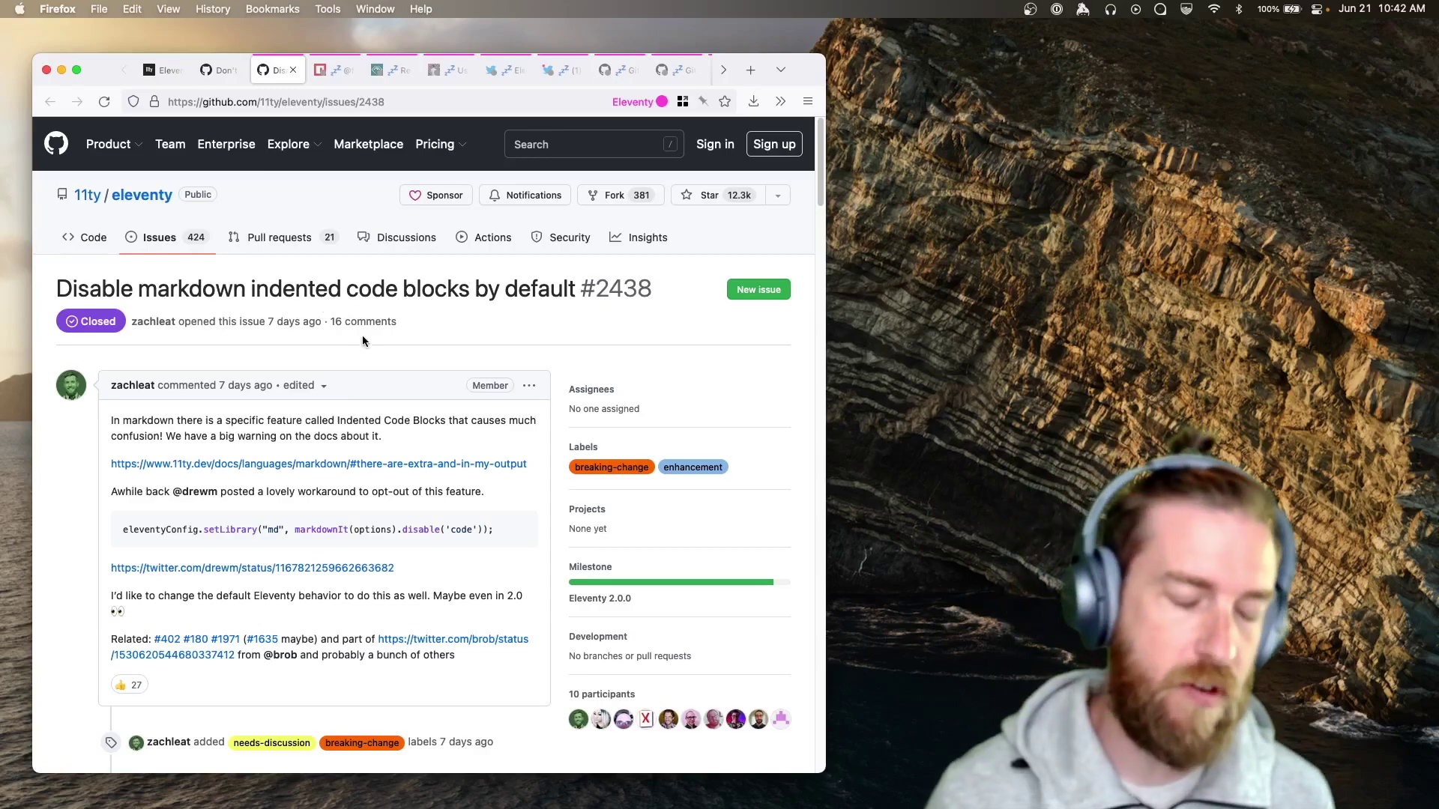
{"action": "scroll", "coordinate": [177, 436], "scroll_direction": "down", "scroll_amount": 2}
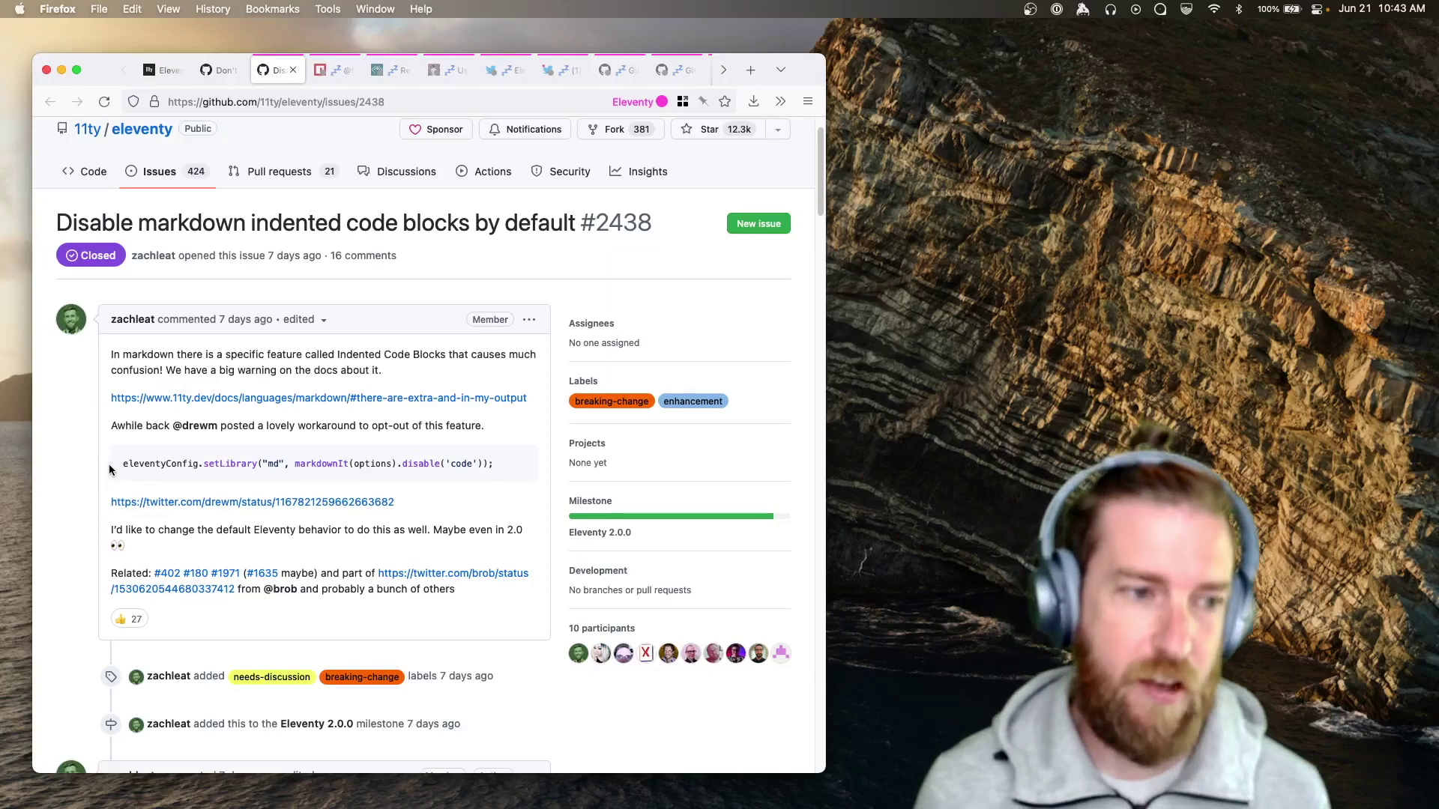
{"action": "scroll", "coordinate": [93, 466], "scroll_direction": "down", "scroll_amount": 4}
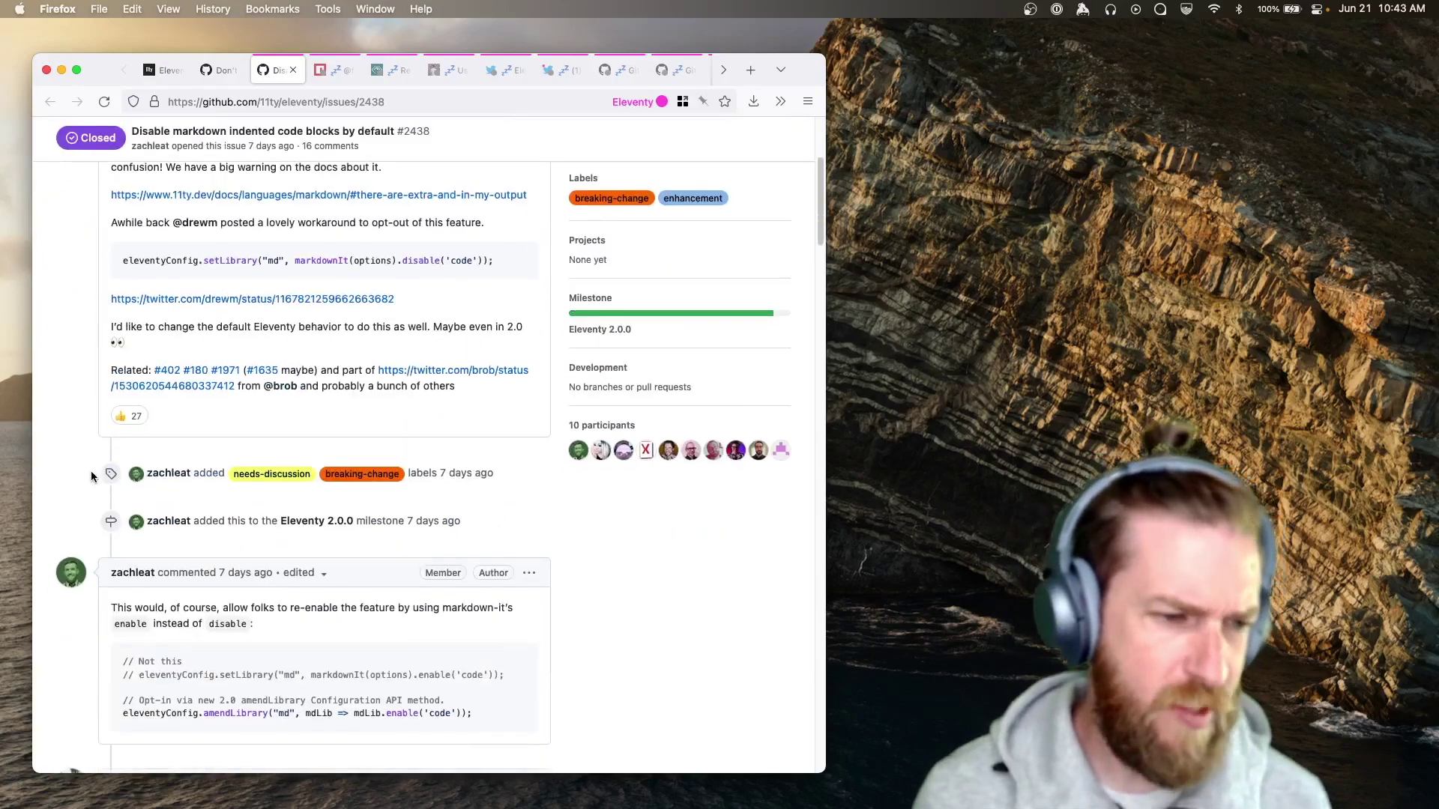
{"action": "scroll", "coordinate": [90, 473], "scroll_direction": "down", "scroll_amount": 4}
{"action": "scroll", "coordinate": [87, 478], "scroll_direction": "down", "scroll_amount": 2}
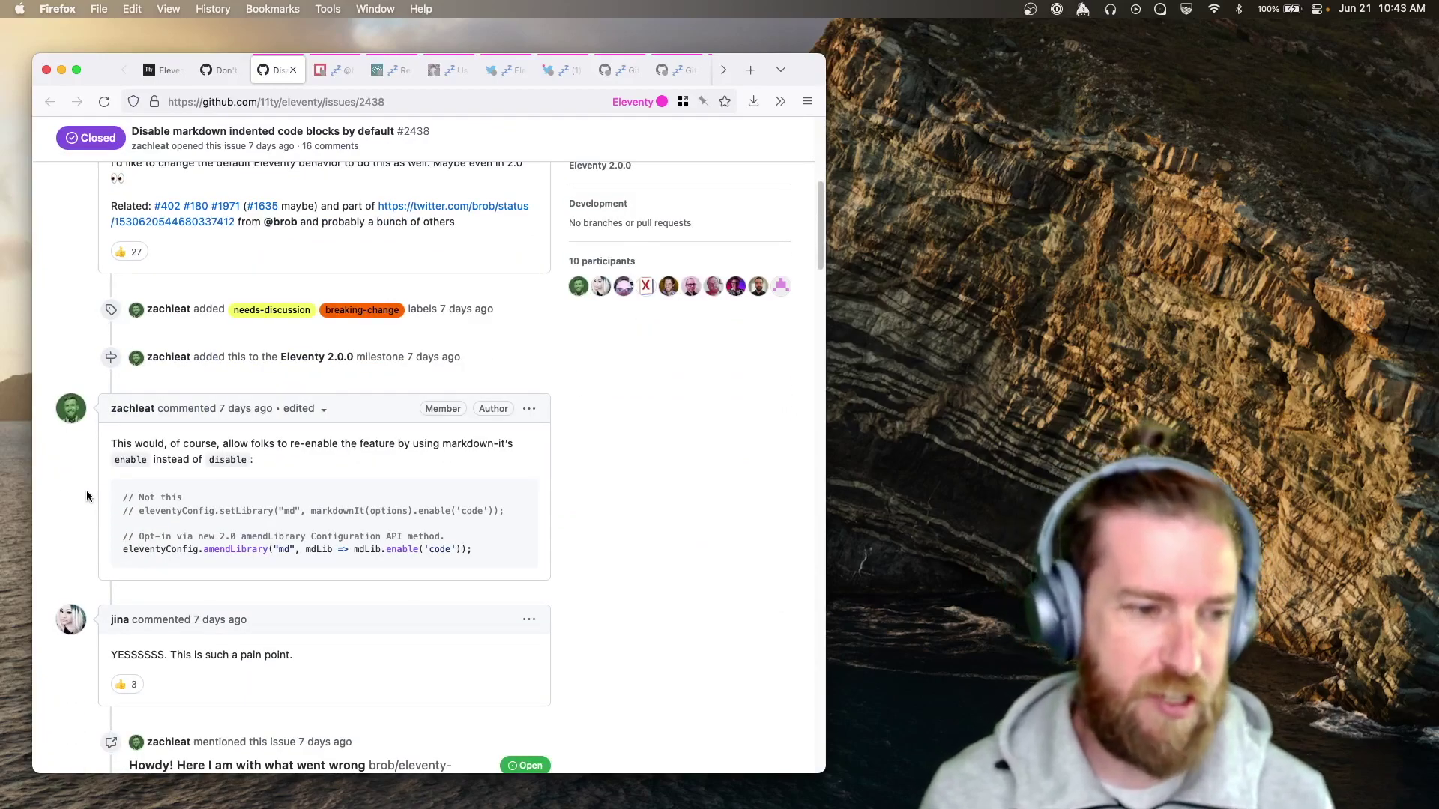
{"action": "scroll", "coordinate": [86, 491], "scroll_direction": "down", "scroll_amount": 2}
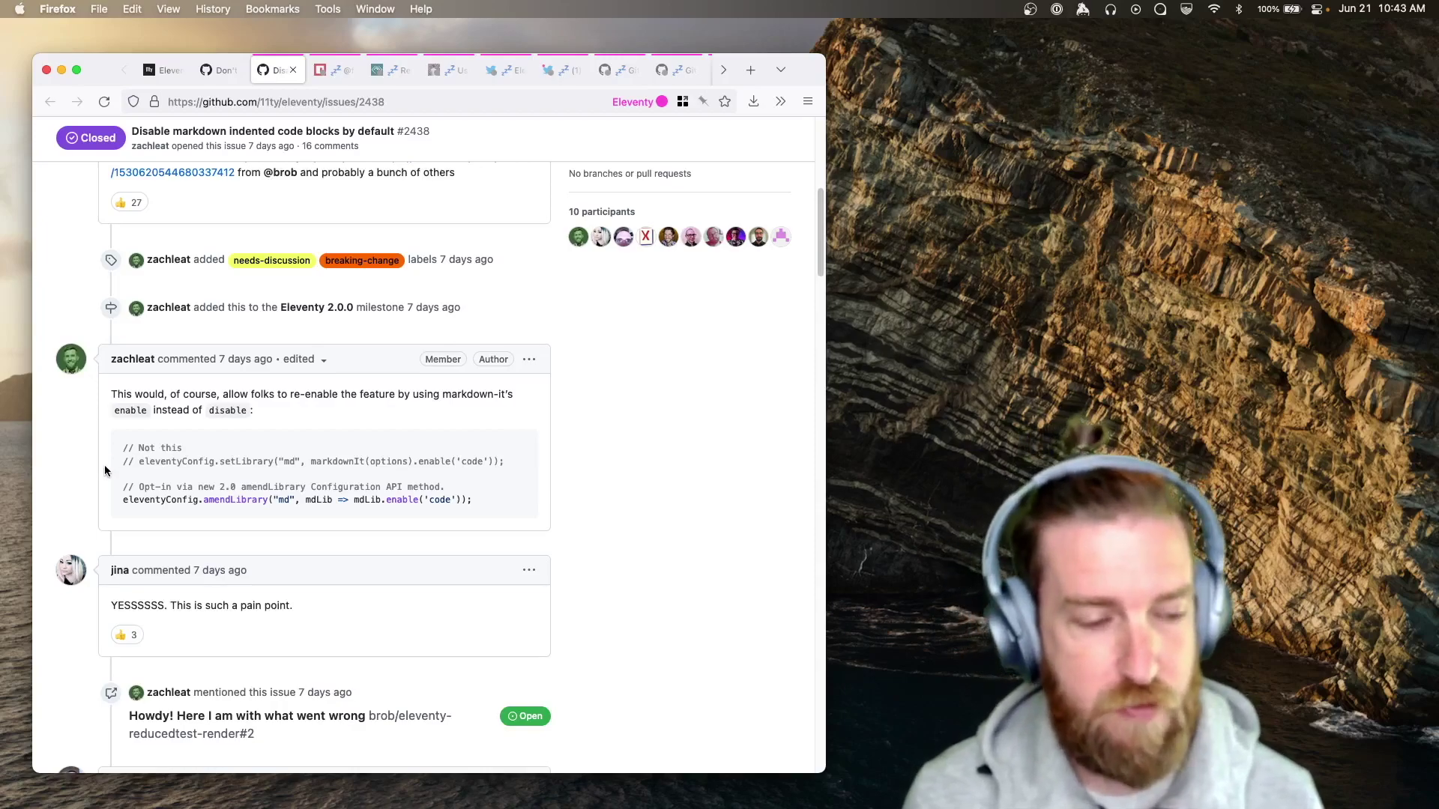
{"action": "scroll", "coordinate": [105, 465], "scroll_direction": "down", "scroll_amount": 5}
{"action": "scroll", "coordinate": [99, 475], "scroll_direction": "down", "scroll_amount": 5}
{"action": "scroll", "coordinate": [95, 477], "scroll_direction": "down", "scroll_amount": 5}
{"action": "scroll", "coordinate": [95, 479], "scroll_direction": "down", "scroll_amount": 3}
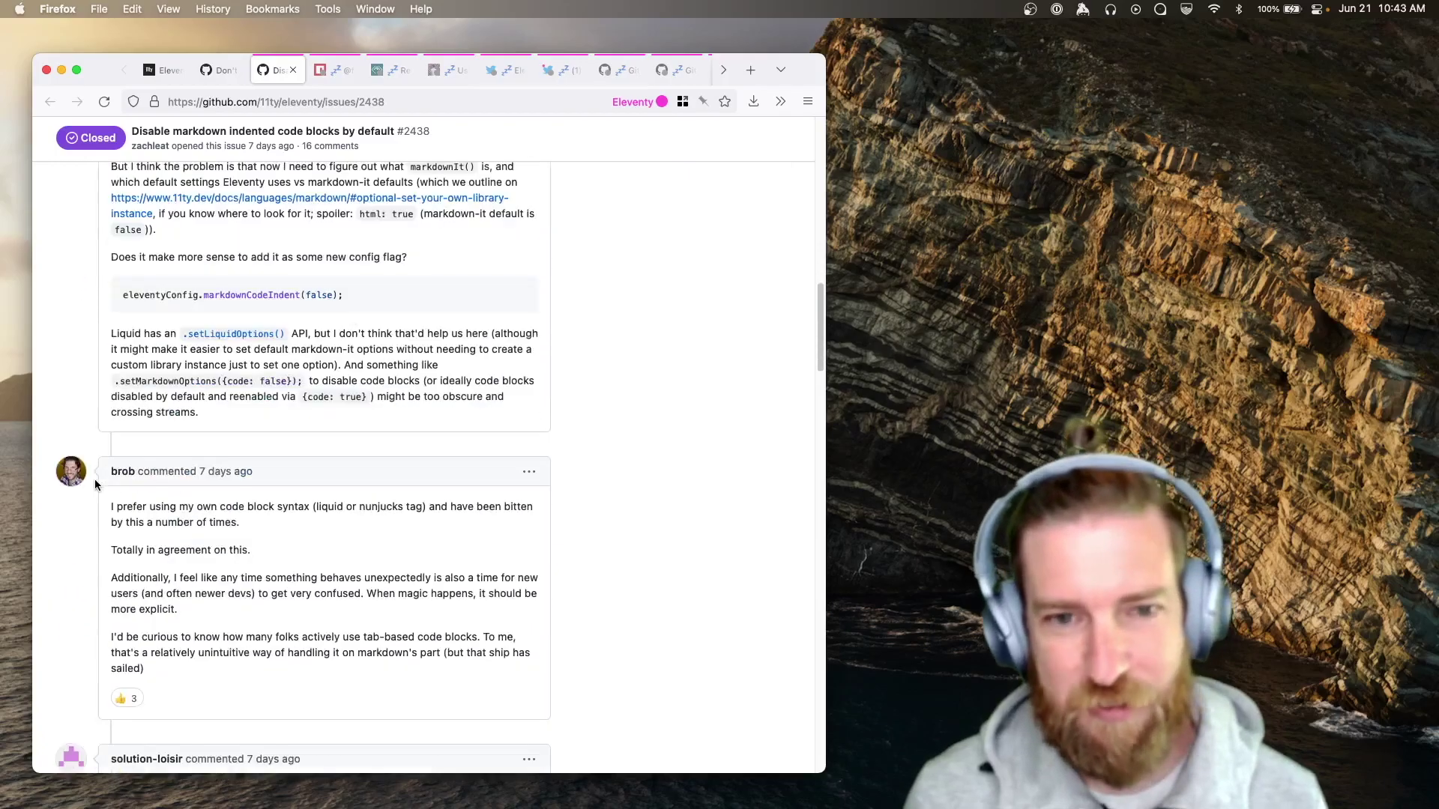
{"action": "scroll", "coordinate": [95, 479], "scroll_direction": "down", "scroll_amount": 5}
{"action": "scroll", "coordinate": [94, 487], "scroll_direction": "down", "scroll_amount": 4}
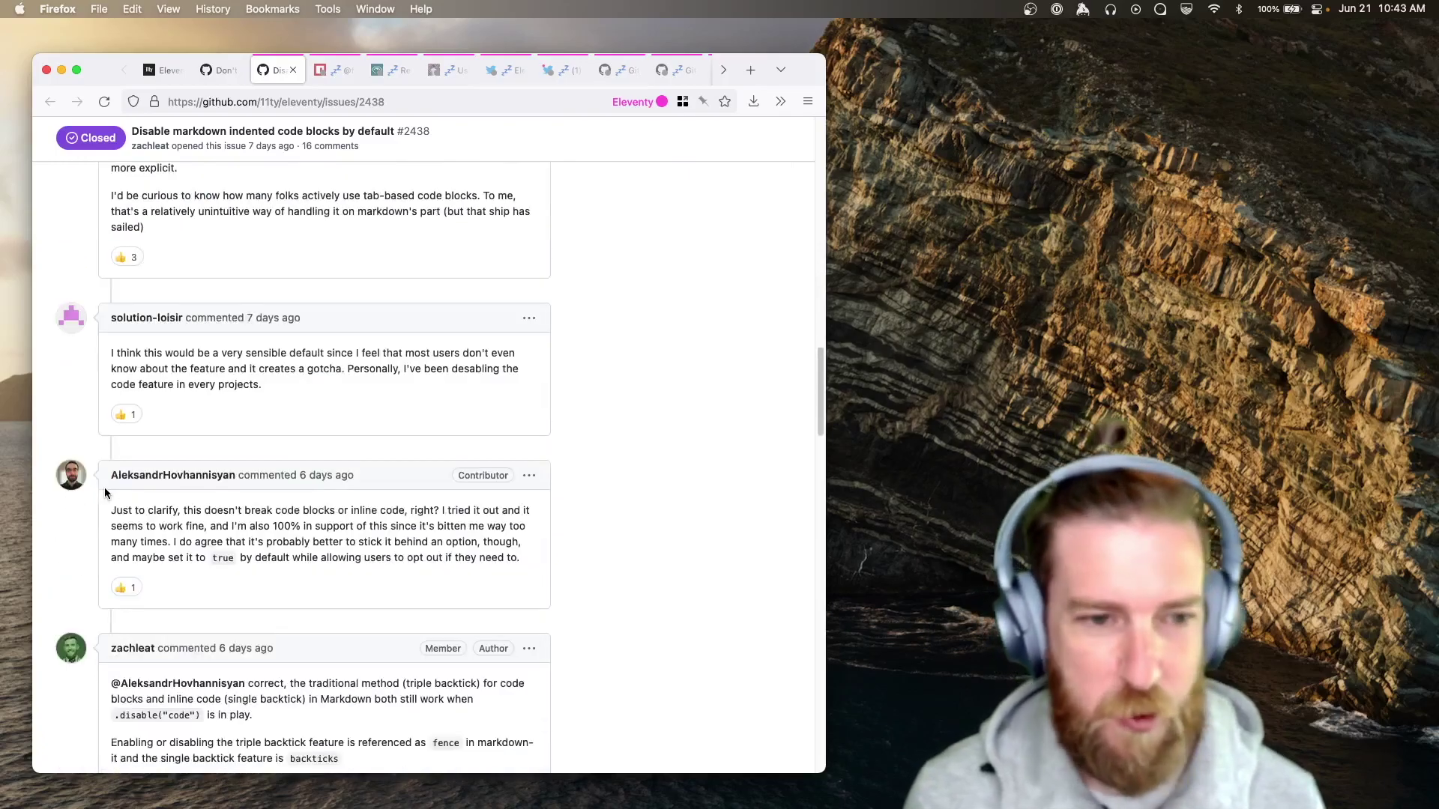
{"action": "scroll", "coordinate": [105, 487], "scroll_direction": "down", "scroll_amount": 2}
{"action": "scroll", "coordinate": [93, 489], "scroll_direction": "down", "scroll_amount": 2}
{"action": "scroll", "coordinate": [91, 492], "scroll_direction": "down", "scroll_amount": 3}
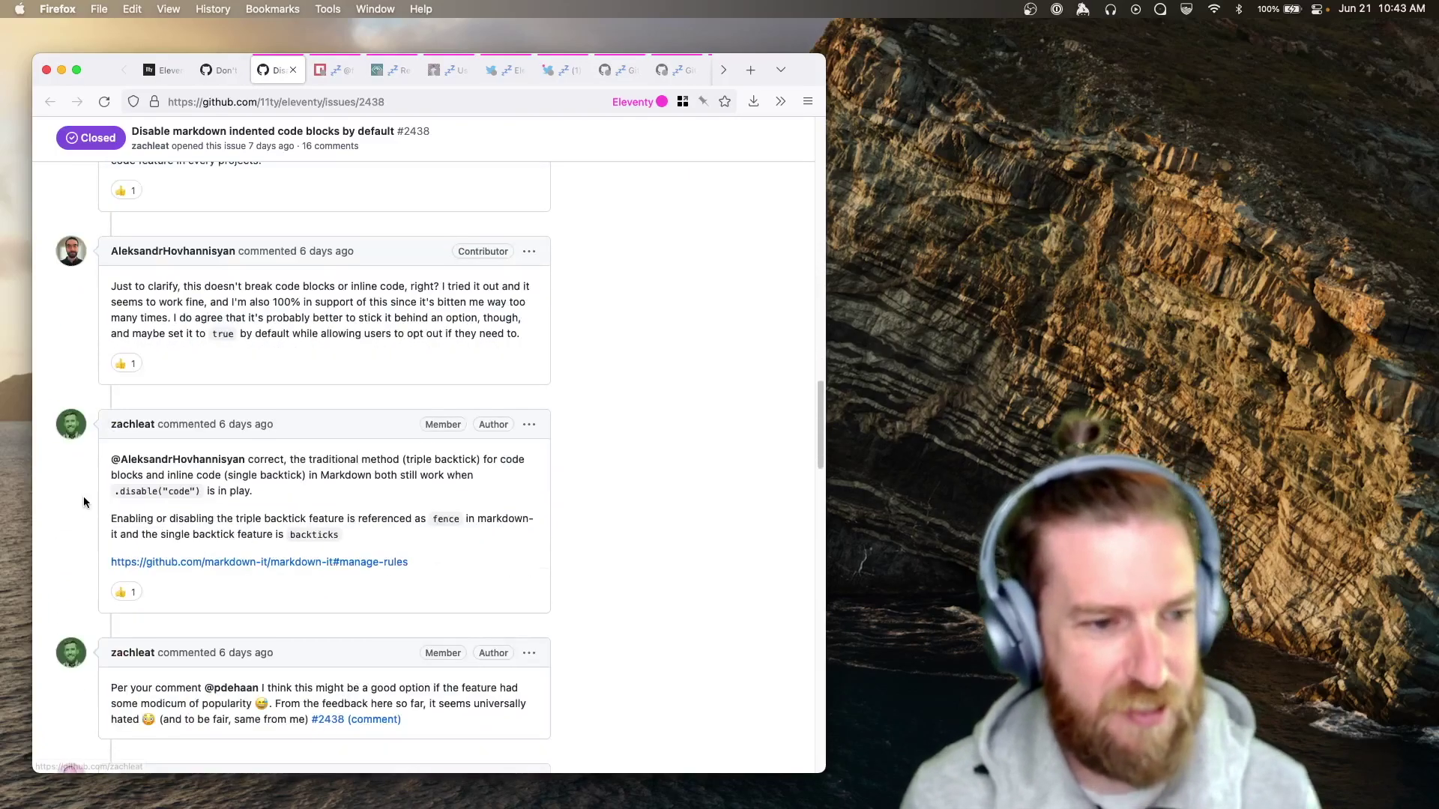
{"action": "scroll", "coordinate": [84, 495], "scroll_direction": "down", "scroll_amount": 3}
{"action": "scroll", "coordinate": [83, 496], "scroll_direction": "down", "scroll_amount": 3}
{"action": "scroll", "coordinate": [83, 496], "scroll_direction": "down", "scroll_amount": 3}
{"action": "scroll", "coordinate": [85, 498], "scroll_direction": "down", "scroll_amount": 2}
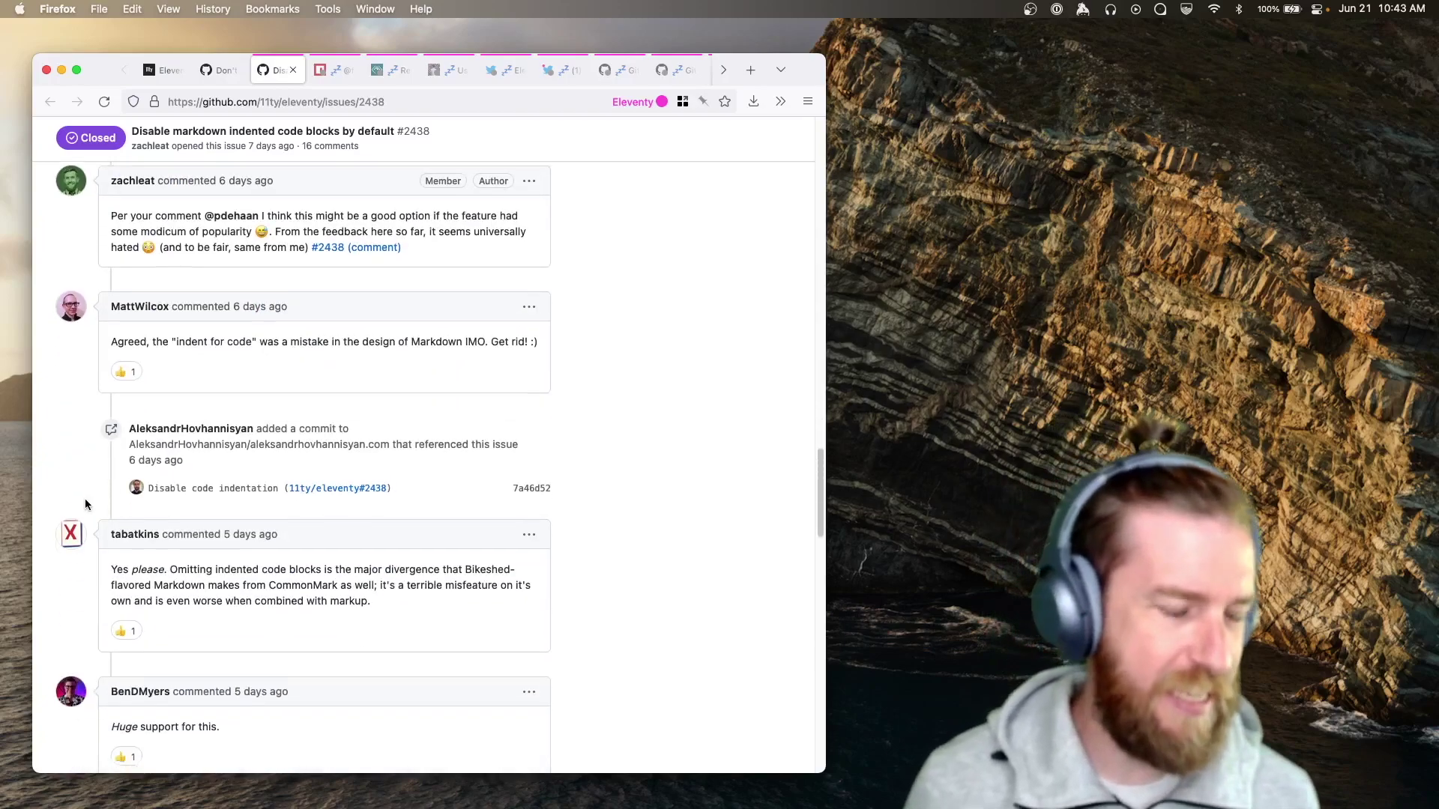
{"action": "scroll", "coordinate": [84, 497], "scroll_direction": "down", "scroll_amount": 1}
{"action": "scroll", "coordinate": [79, 495], "scroll_direction": "down", "scroll_amount": 3}
{"action": "scroll", "coordinate": [82, 498], "scroll_direction": "down", "scroll_amount": 2}
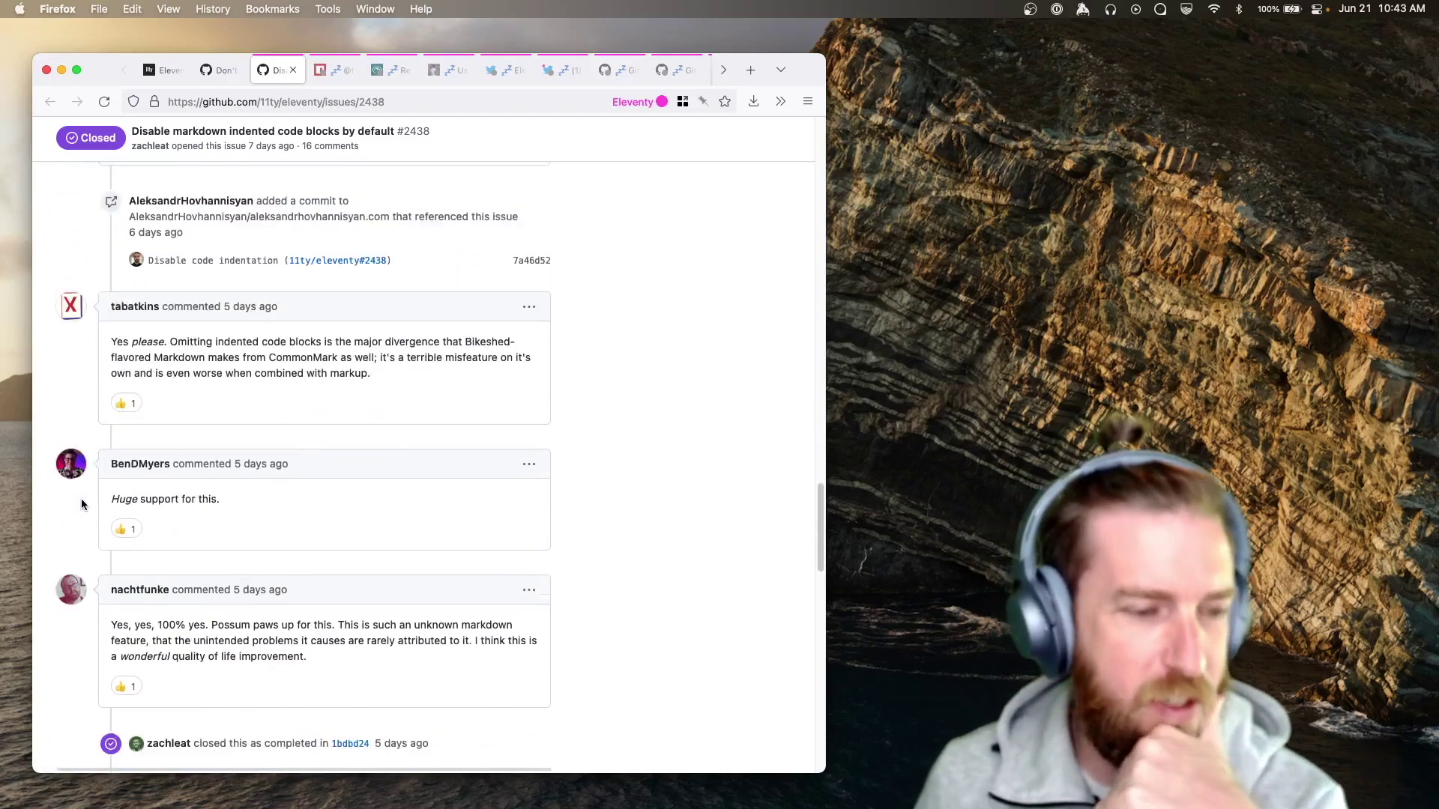
{"action": "scroll", "coordinate": [81, 497], "scroll_direction": "down", "scroll_amount": 2}
{"action": "scroll", "coordinate": [83, 501], "scroll_direction": "down", "scroll_amount": 2}
{"action": "scroll", "coordinate": [82, 499], "scroll_direction": "down", "scroll_amount": 2}
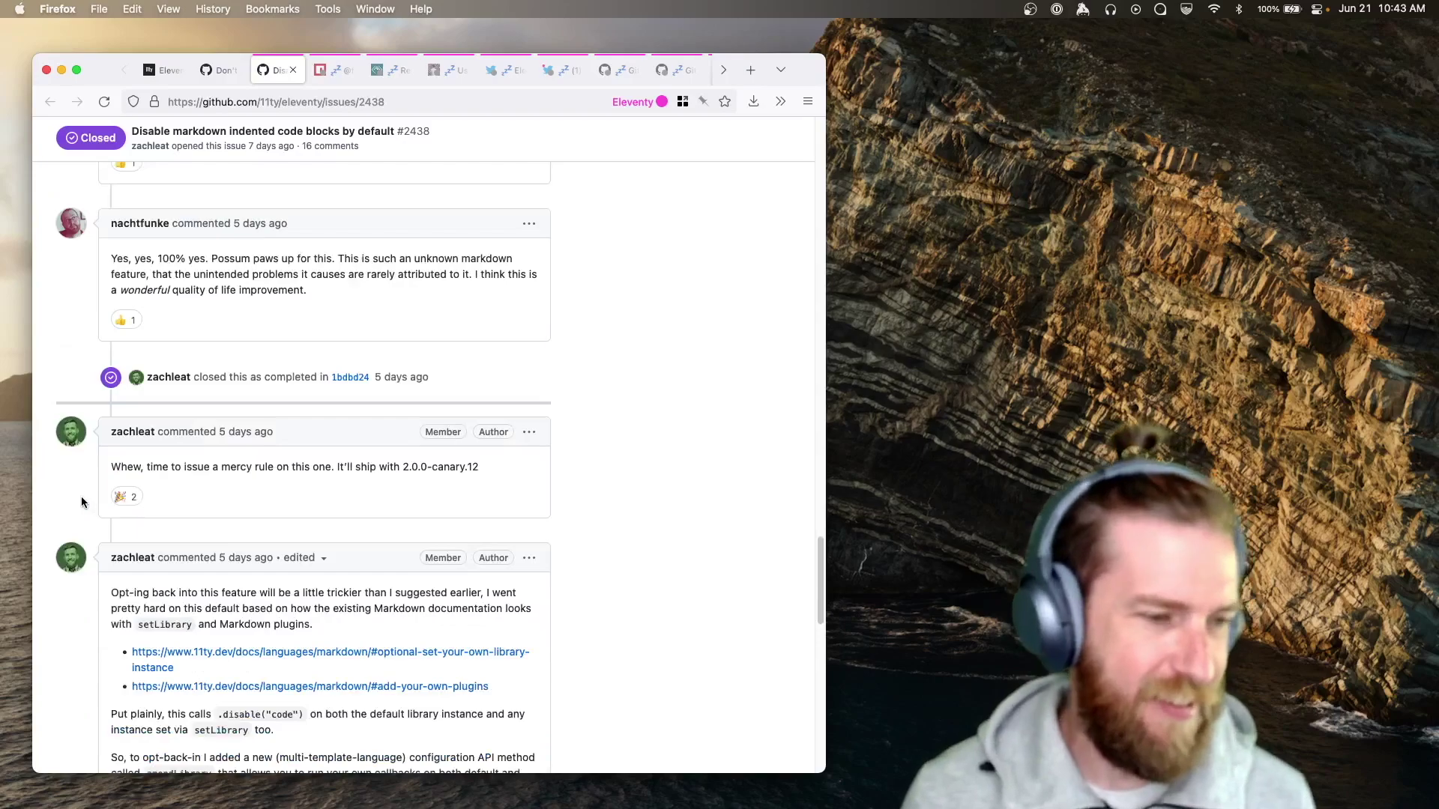
{"action": "scroll", "coordinate": [82, 487], "scroll_direction": "down", "scroll_amount": 3}
{"action": "scroll", "coordinate": [88, 496], "scroll_direction": "down", "scroll_amount": 3}
{"action": "scroll", "coordinate": [89, 497], "scroll_direction": "down", "scroll_amount": 2}
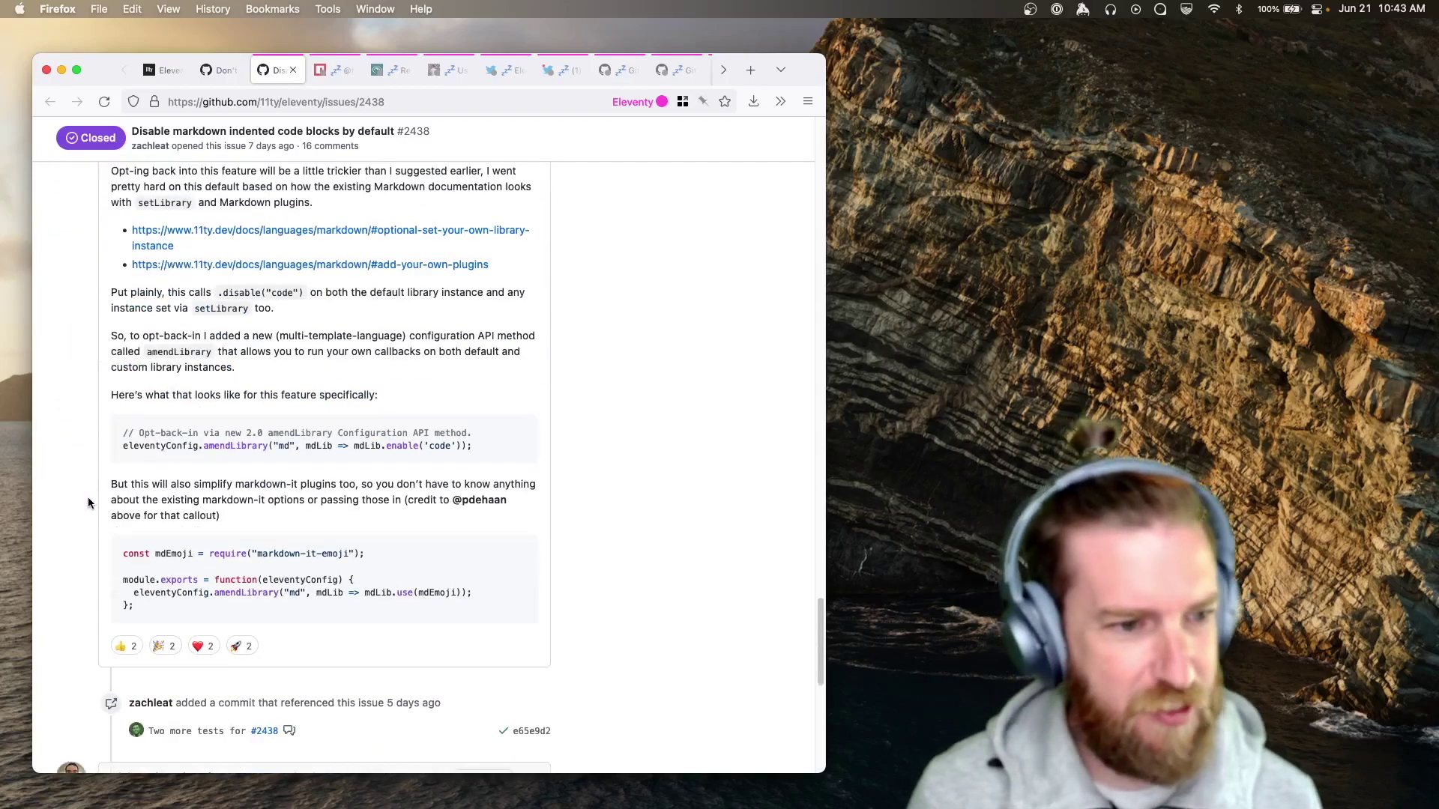
{"action": "scroll", "coordinate": [88, 497], "scroll_direction": "down", "scroll_amount": 2}
{"action": "scroll", "coordinate": [87, 498], "scroll_direction": "down", "scroll_amount": 2}
{"action": "scroll", "coordinate": [87, 498], "scroll_direction": "down", "scroll_amount": 2}
{"action": "scroll", "coordinate": [87, 497], "scroll_direction": "down", "scroll_amount": 2}
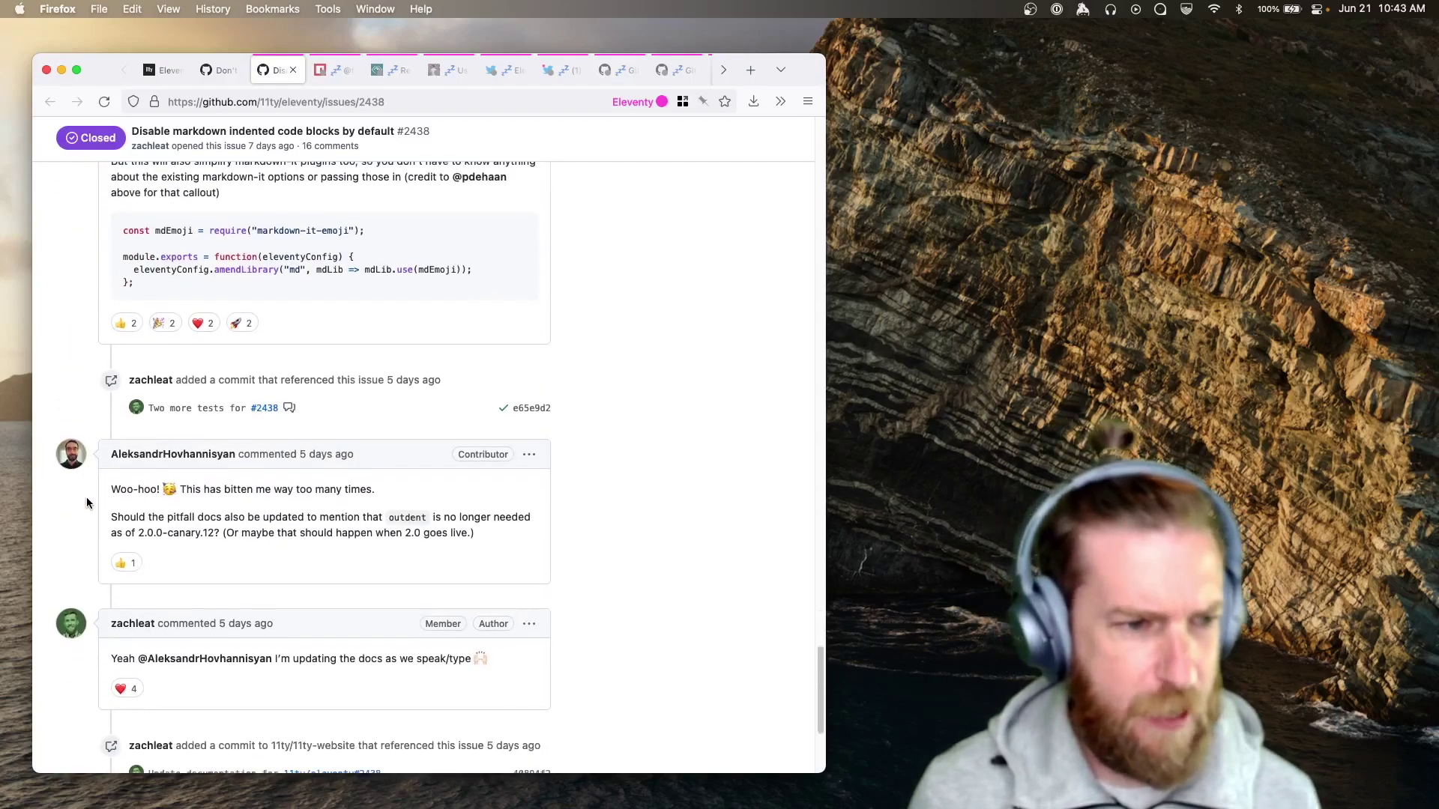
{"action": "scroll", "coordinate": [87, 496], "scroll_direction": "down", "scroll_amount": 1}
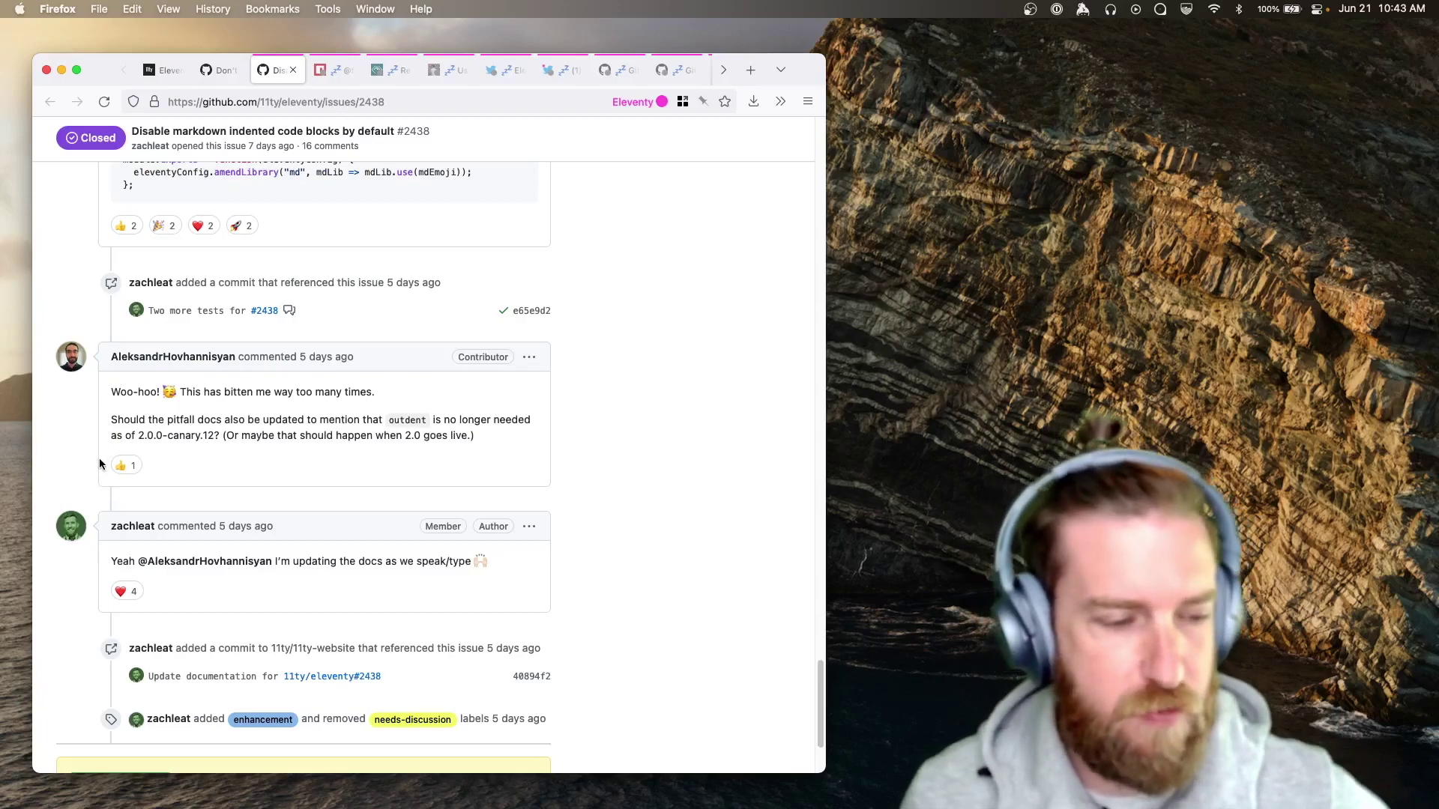
{"action": "scroll", "coordinate": [92, 457], "scroll_direction": "up", "scroll_amount": 2}
{"action": "scroll", "coordinate": [94, 458], "scroll_direction": "up", "scroll_amount": 2}
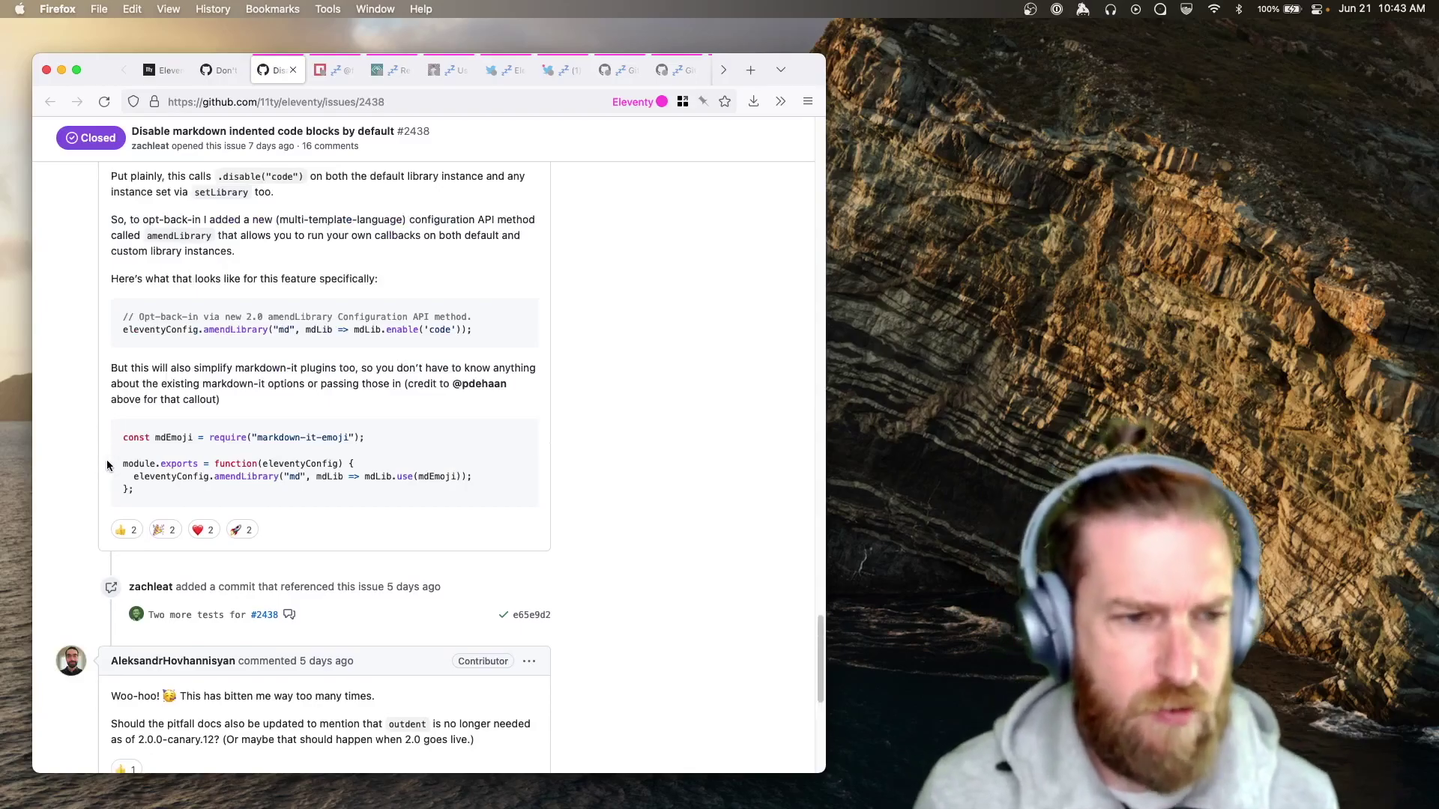
{"action": "scroll", "coordinate": [109, 460], "scroll_direction": "up", "scroll_amount": 10}
{"action": "scroll", "coordinate": [101, 458], "scroll_direction": "up", "scroll_amount": 10}
{"action": "scroll", "coordinate": [99, 461], "scroll_direction": "up", "scroll_amount": 10}
{"action": "scroll", "coordinate": [99, 460], "scroll_direction": "up", "scroll_amount": 10}
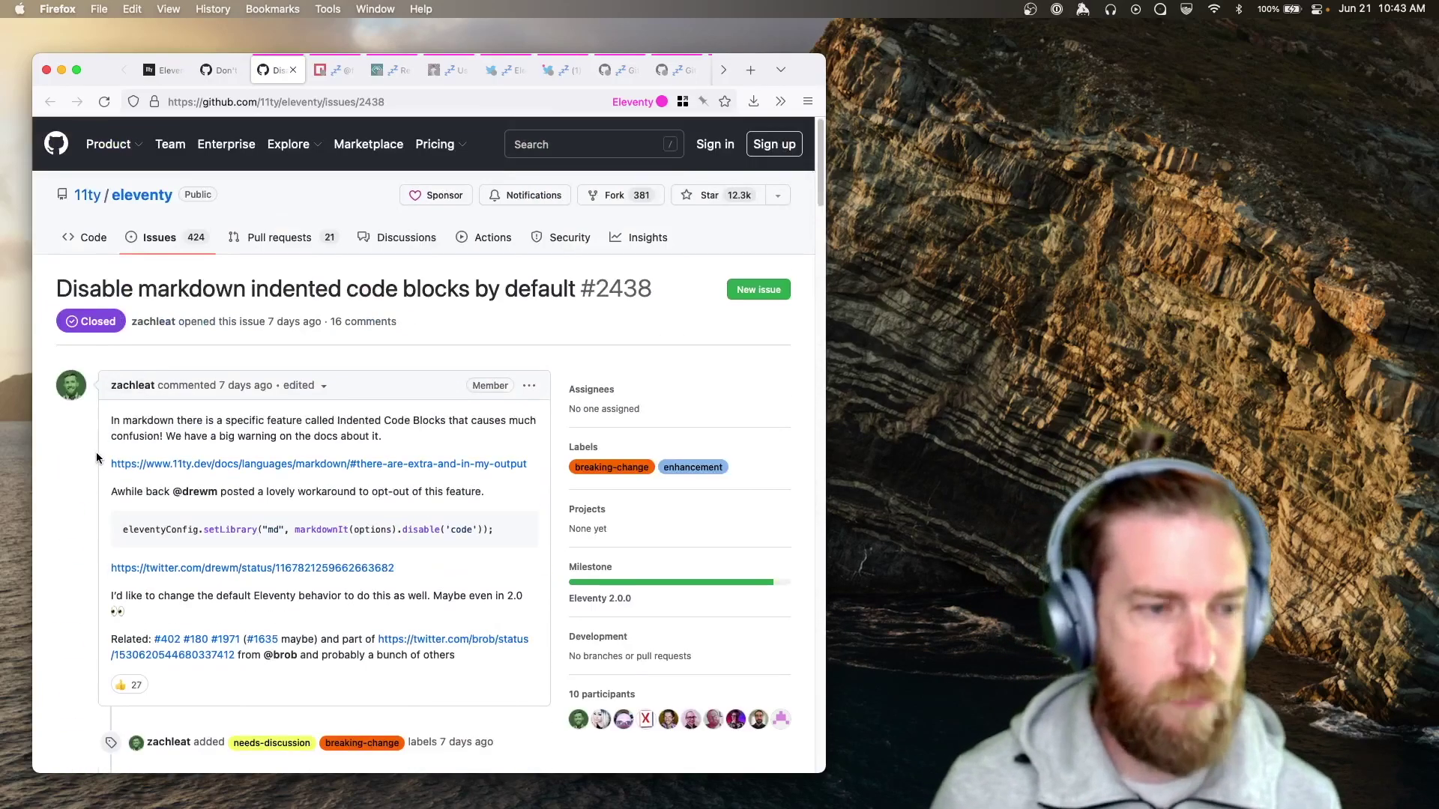
Open the Eleventy documentation at 11ty.dev in a new tab.
{"action": "key", "text": "super+t"}
{"action": "type", "text": "11"}
{"action": "key", "text": "Return"}
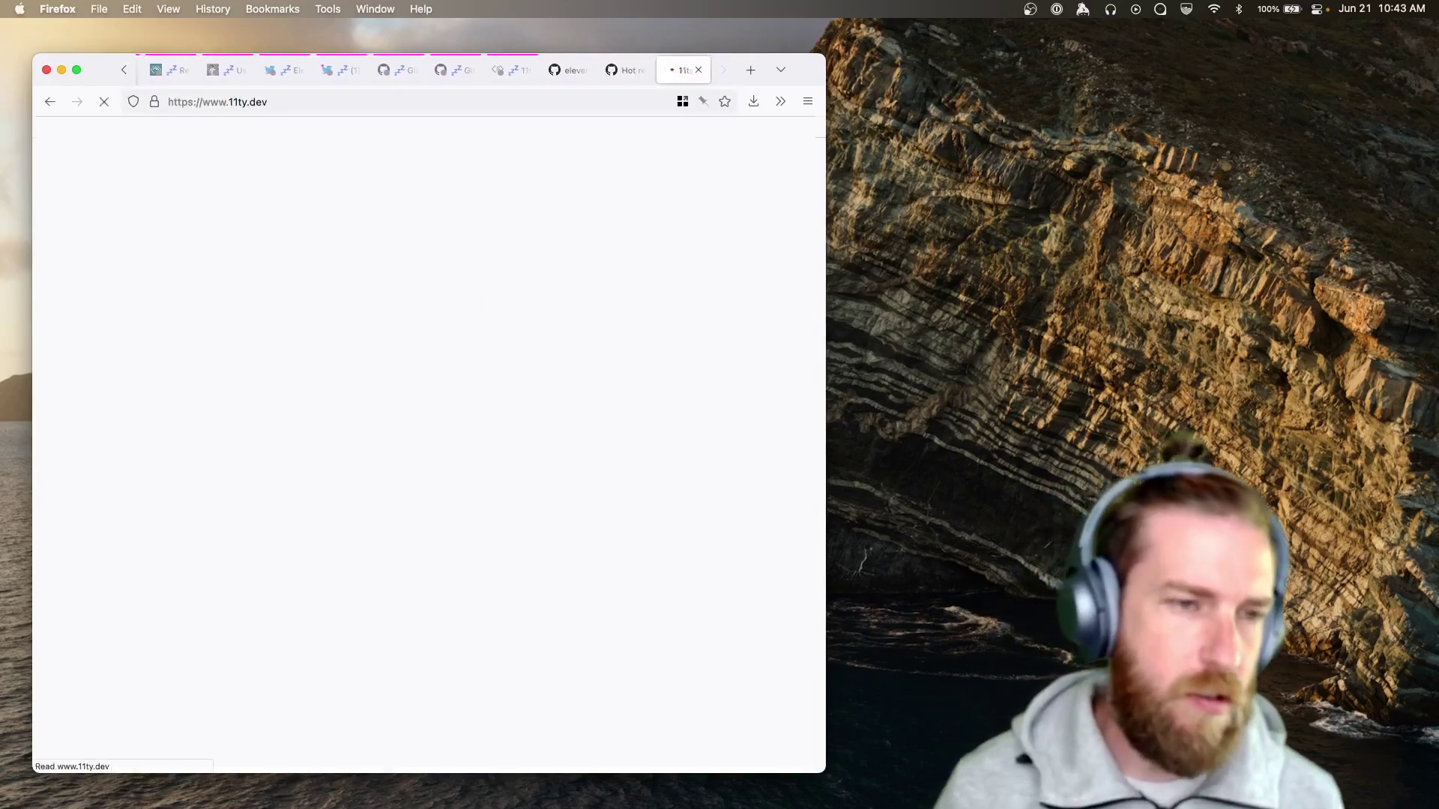
{"action": "left_click", "coordinate": [260, 330]}
Read the Markdown docs' Indented Code Blocks section, then switch to the Twig plugin npm page.
{"action": "key", "text": "apostrophe"}
{"action": "type", "text": "markdown"}
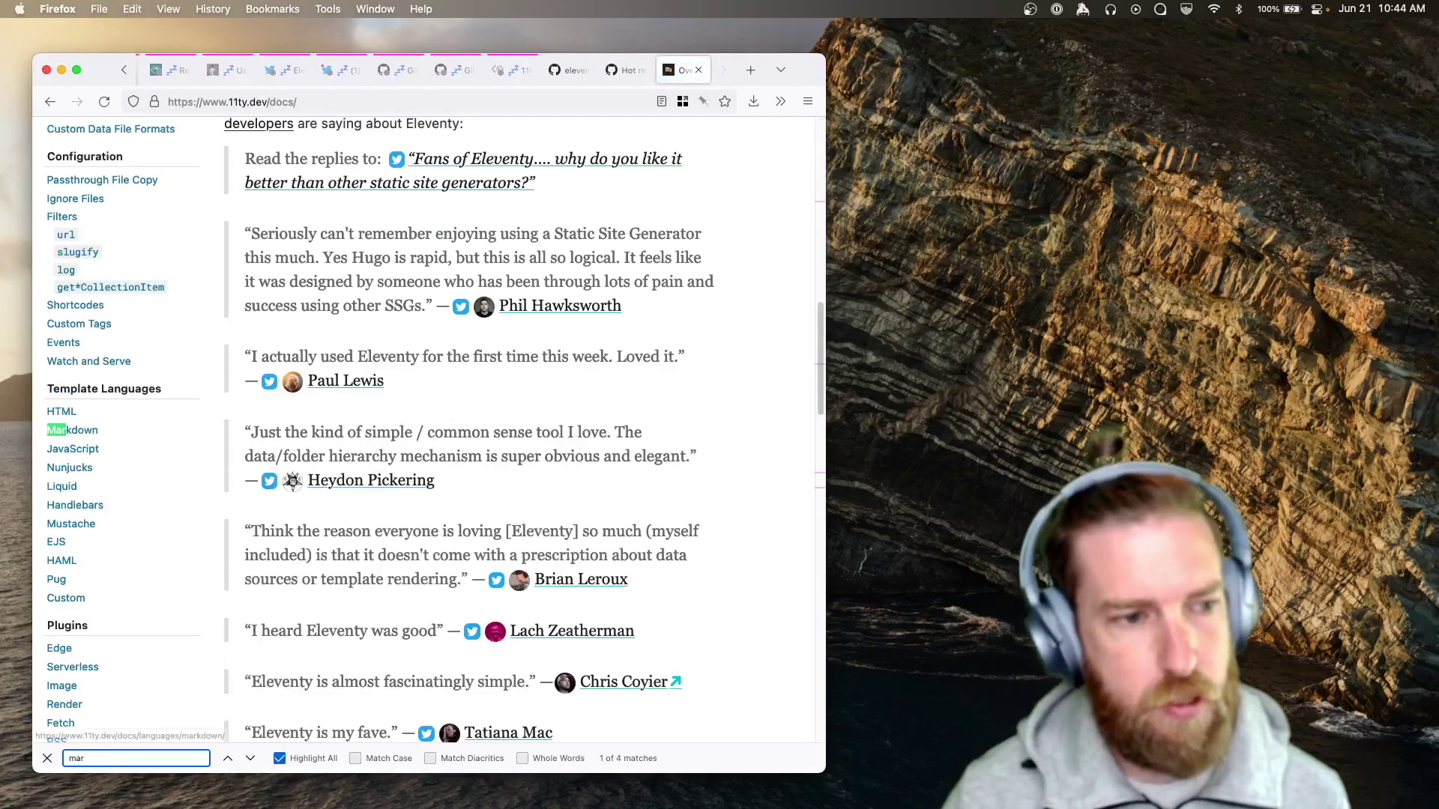
{"action": "key", "text": "Return"}
{"action": "scroll", "coordinate": [321, 485], "scroll_direction": "down", "scroll_amount": 5}
{"action": "scroll", "coordinate": [321, 486], "scroll_direction": "down", "scroll_amount": 10}
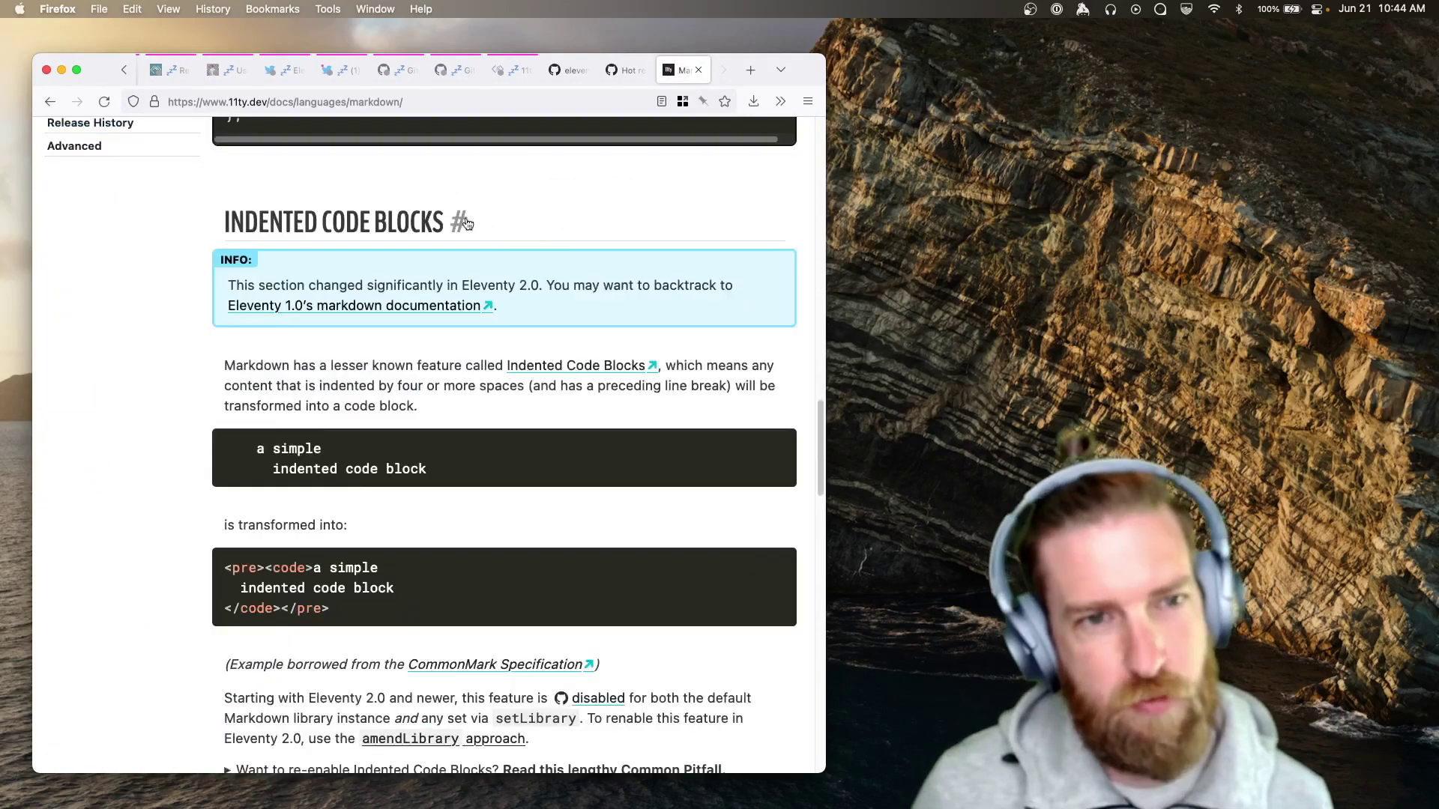
{"action": "left_click", "coordinate": [477, 341]}
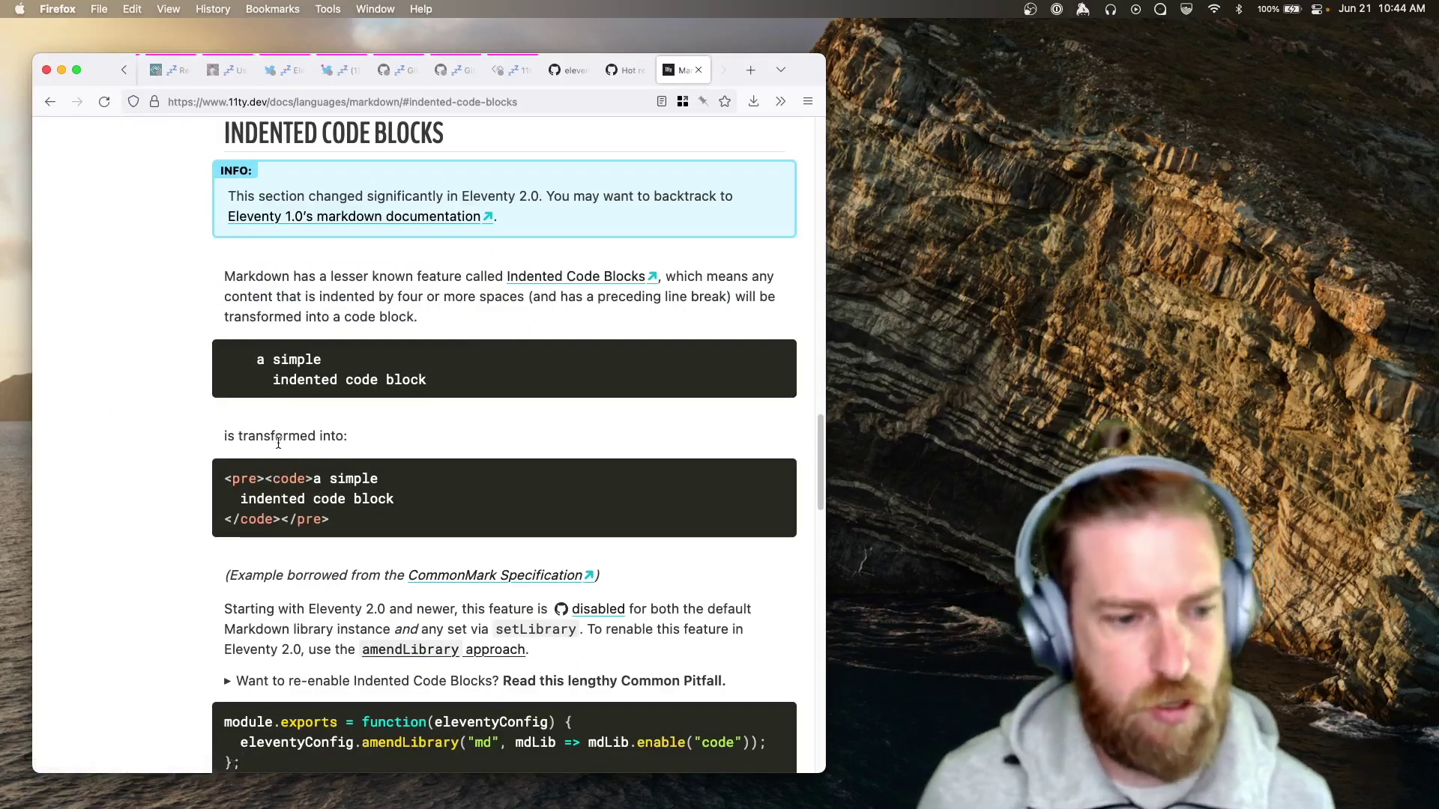
{"action": "scroll", "coordinate": [315, 492], "scroll_direction": "down", "scroll_amount": 5}
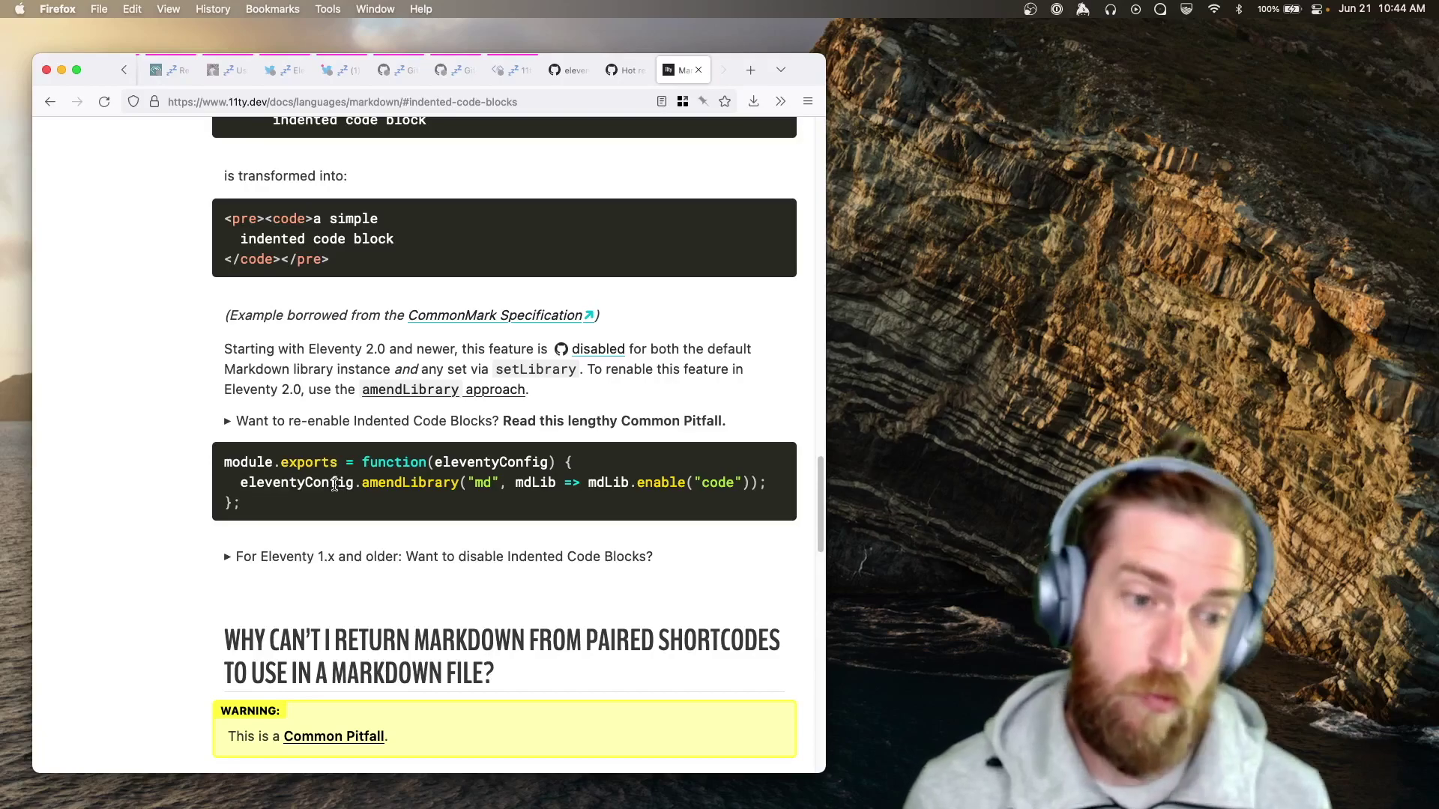
{"action": "key", "text": "super+grave"}
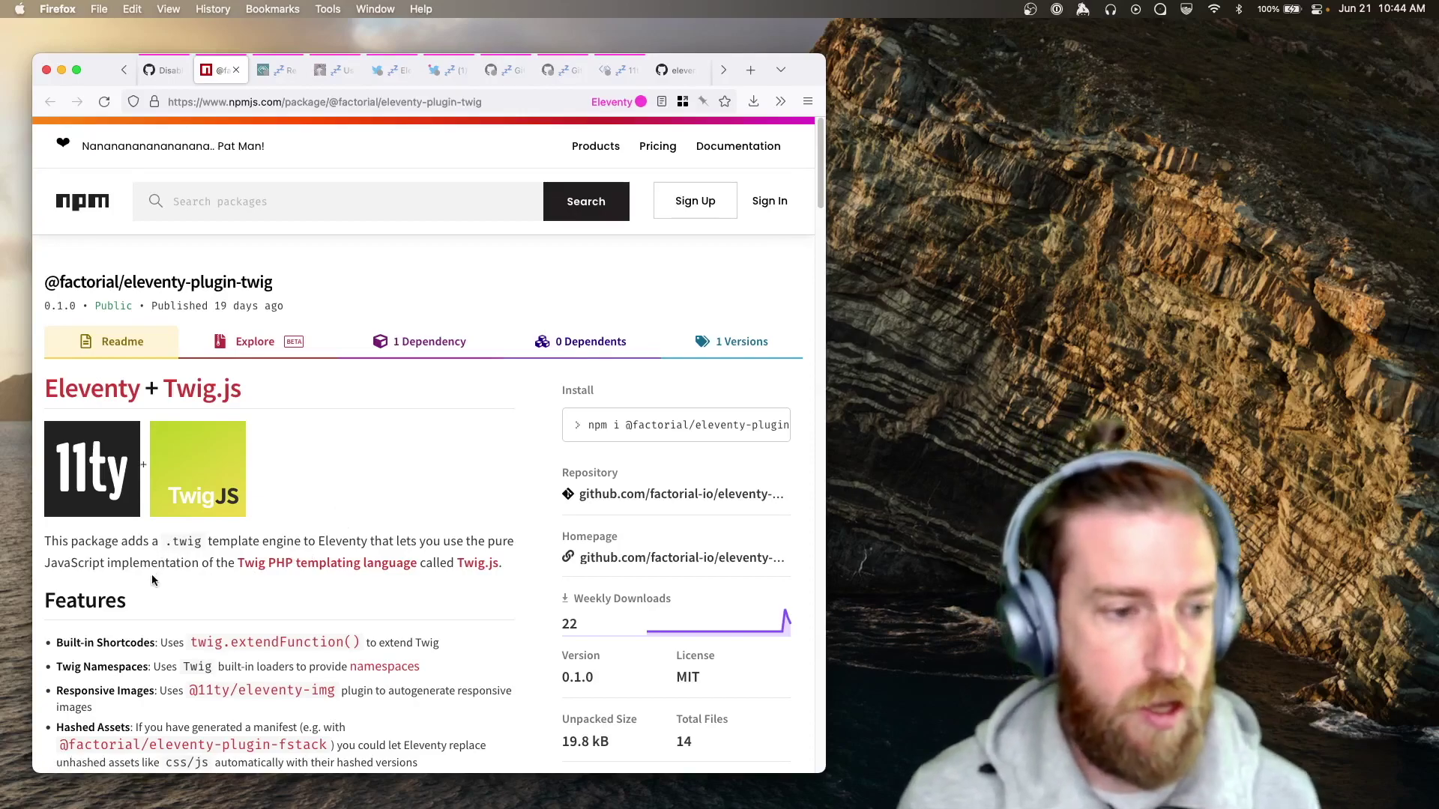
{"action": "scroll", "coordinate": [144, 589], "scroll_direction": "down", "scroll_amount": 1}
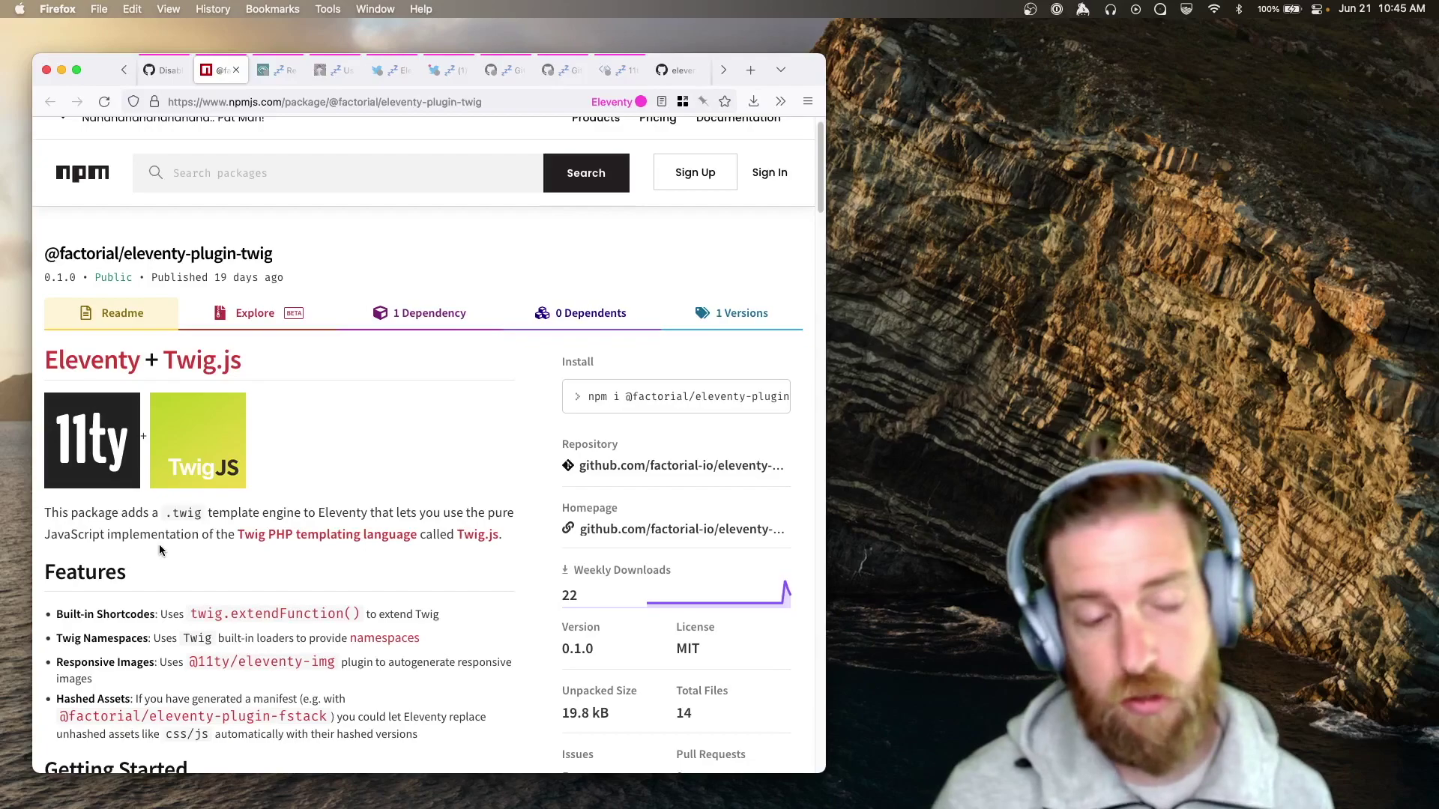
Load 11ty.dev/docs/ in a new browser window.
{"action": "key", "text": "super+n"}
{"action": "type", "text": "11"}
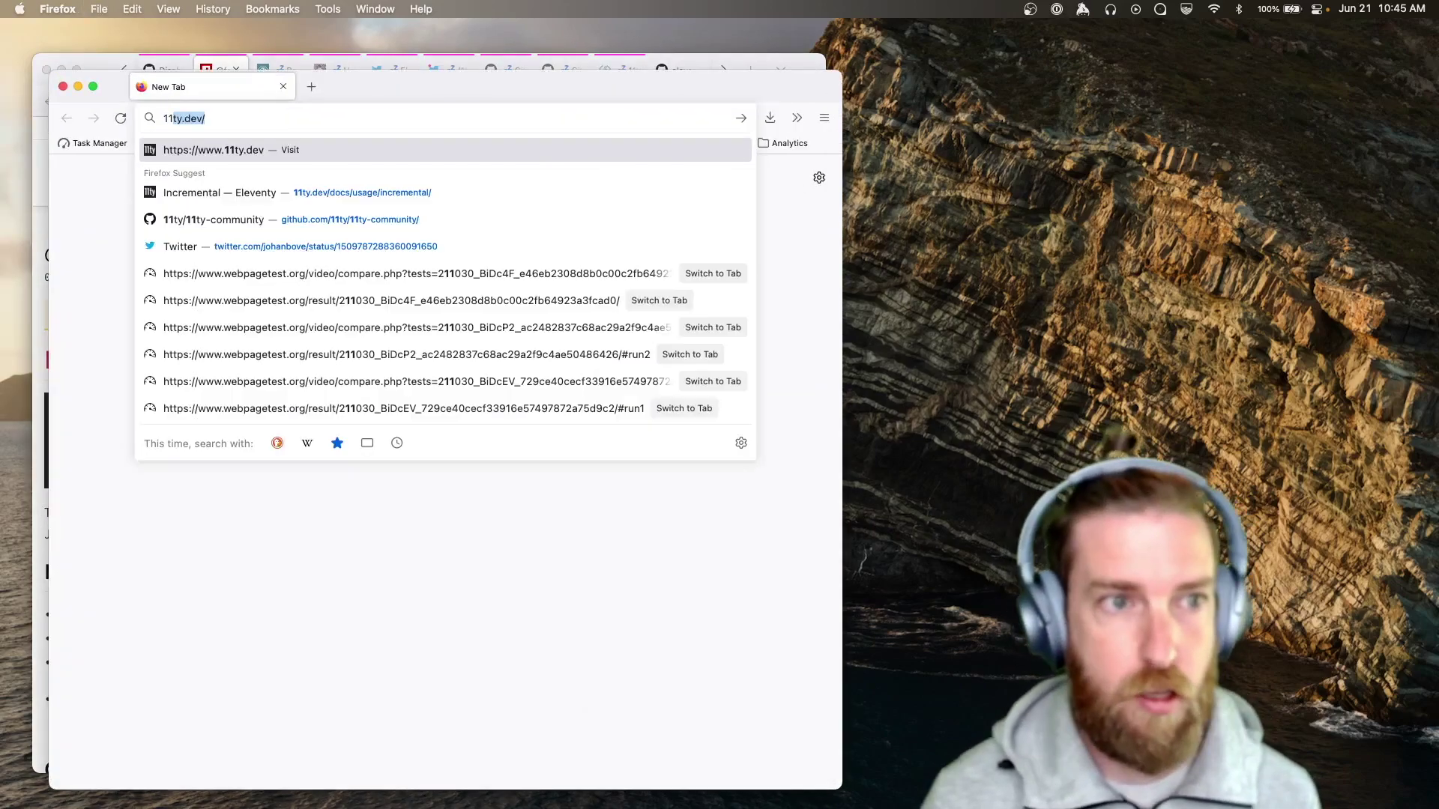
{"action": "key", "text": "Return"}
{"action": "key", "text": "super+l"}
{"action": "type", "text": "11ty.dev/docs/"}
{"action": "key", "text": "Return"}
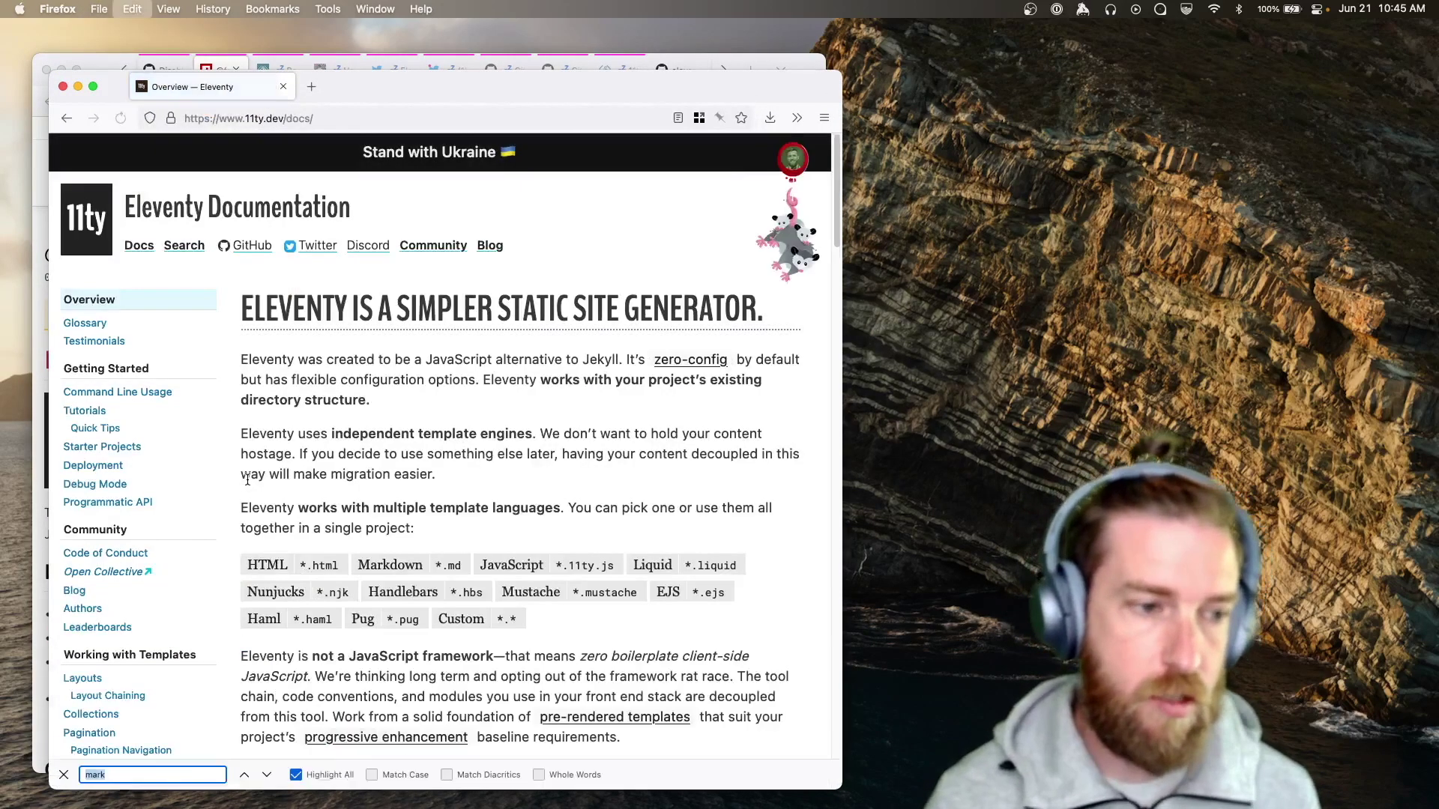
{"action": "type", "text": "cu"}
Find 'cu' on the page and open the Custom template language docs.
{"action": "key", "text": "Return"}
{"action": "key", "text": "Escape"}
{"action": "scroll", "coordinate": [117, 565], "scroll_direction": "down", "scroll_amount": 2}
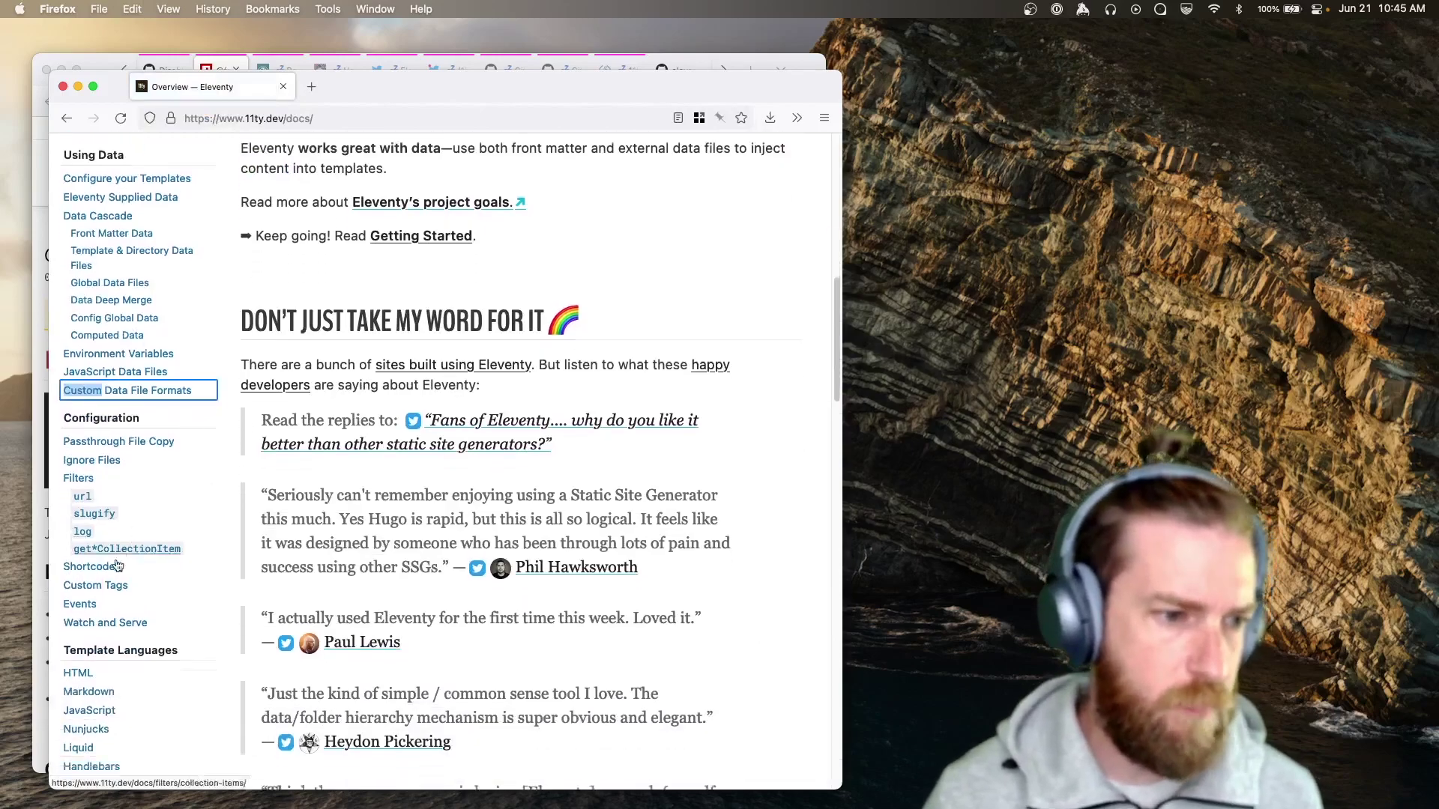
{"action": "scroll", "coordinate": [118, 565], "scroll_direction": "down", "scroll_amount": 3}
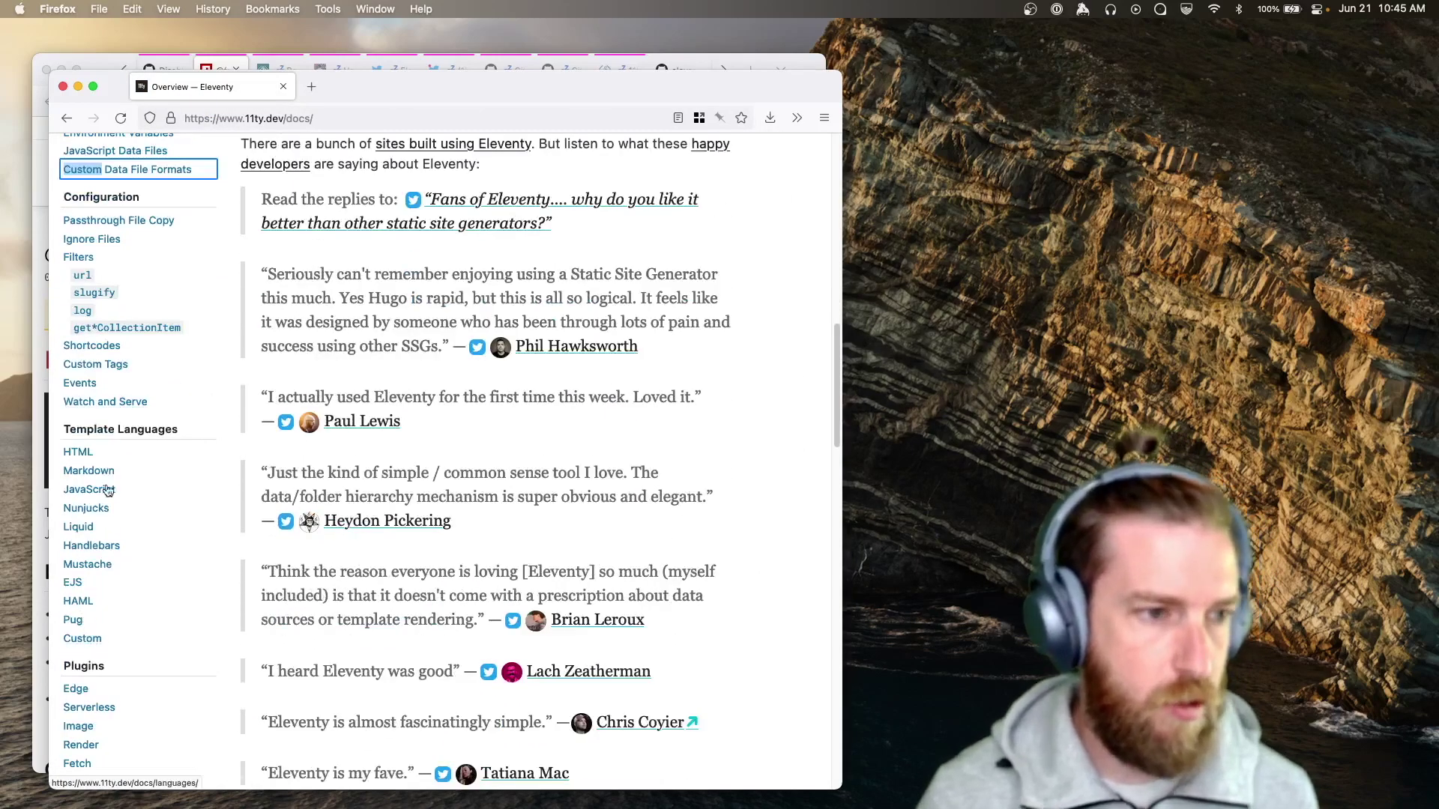
{"action": "left_click", "coordinate": [82, 639]}
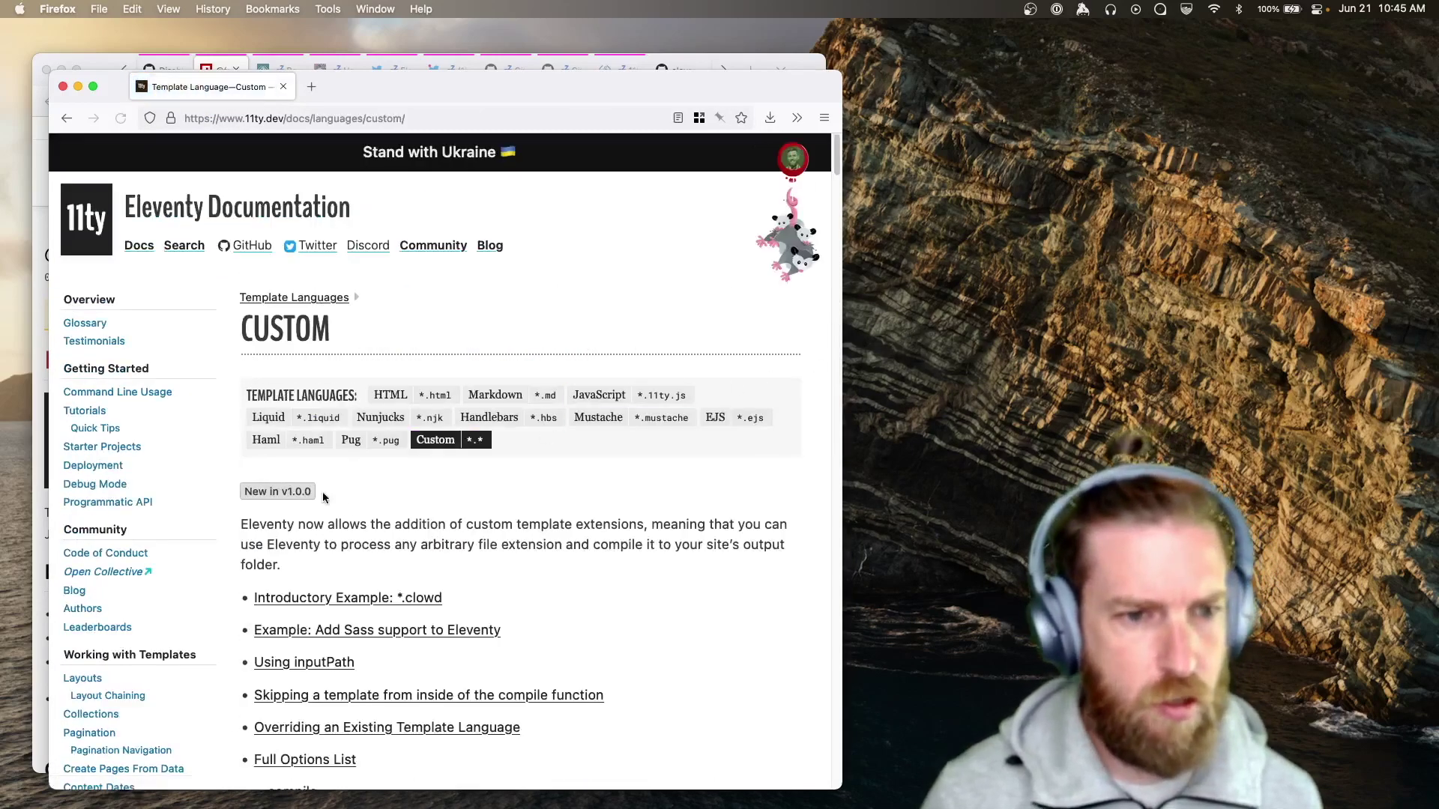
{"action": "scroll", "coordinate": [450, 565], "scroll_direction": "down", "scroll_amount": 2}
{"action": "scroll", "coordinate": [451, 565], "scroll_direction": "down", "scroll_amount": 2}
{"action": "scroll", "coordinate": [450, 565], "scroll_direction": "down", "scroll_amount": 2}
{"action": "scroll", "coordinate": [451, 566], "scroll_direction": "down", "scroll_amount": 1}
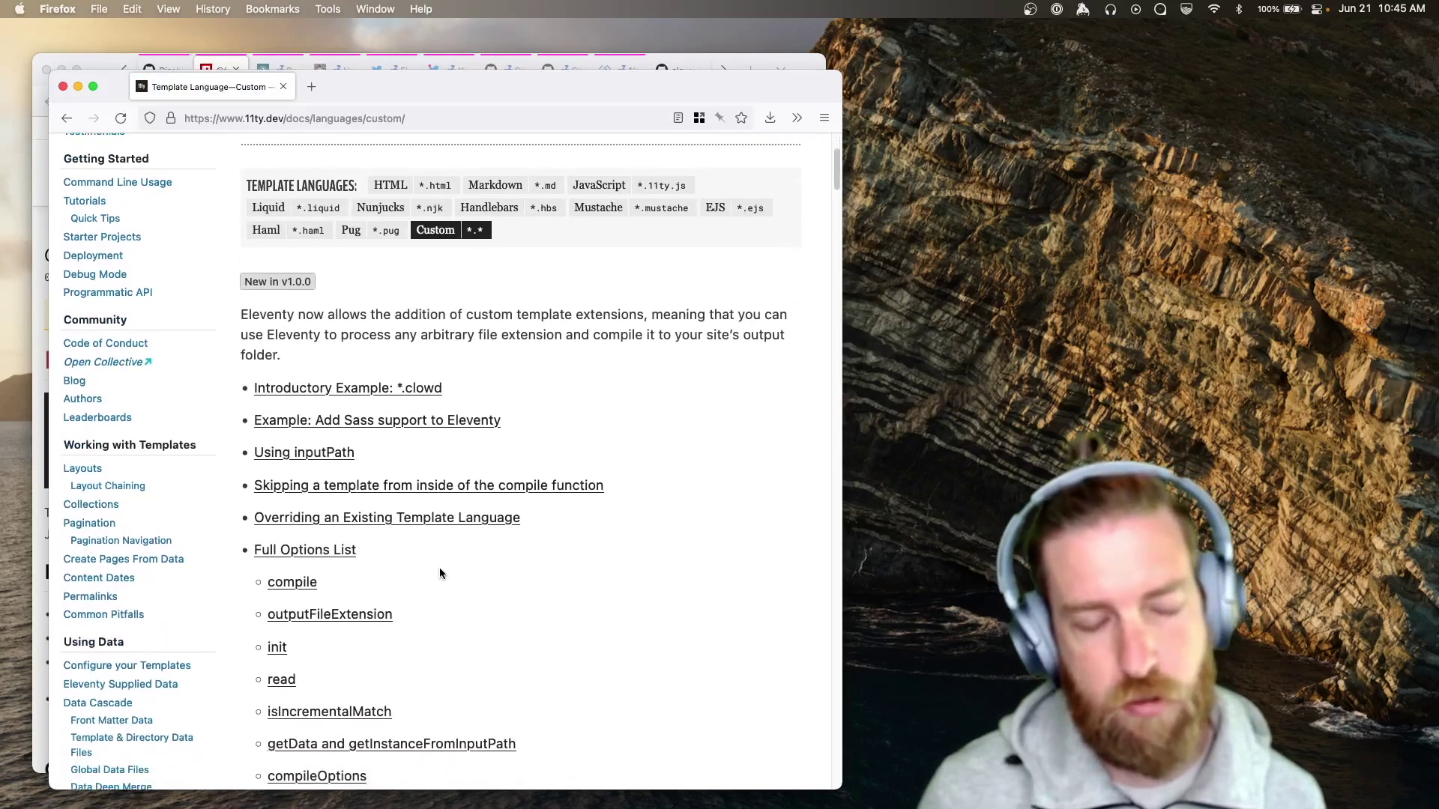
{"action": "scroll", "coordinate": [424, 571], "scroll_direction": "down", "scroll_amount": 2}
{"action": "scroll", "coordinate": [424, 571], "scroll_direction": "down", "scroll_amount": 2}
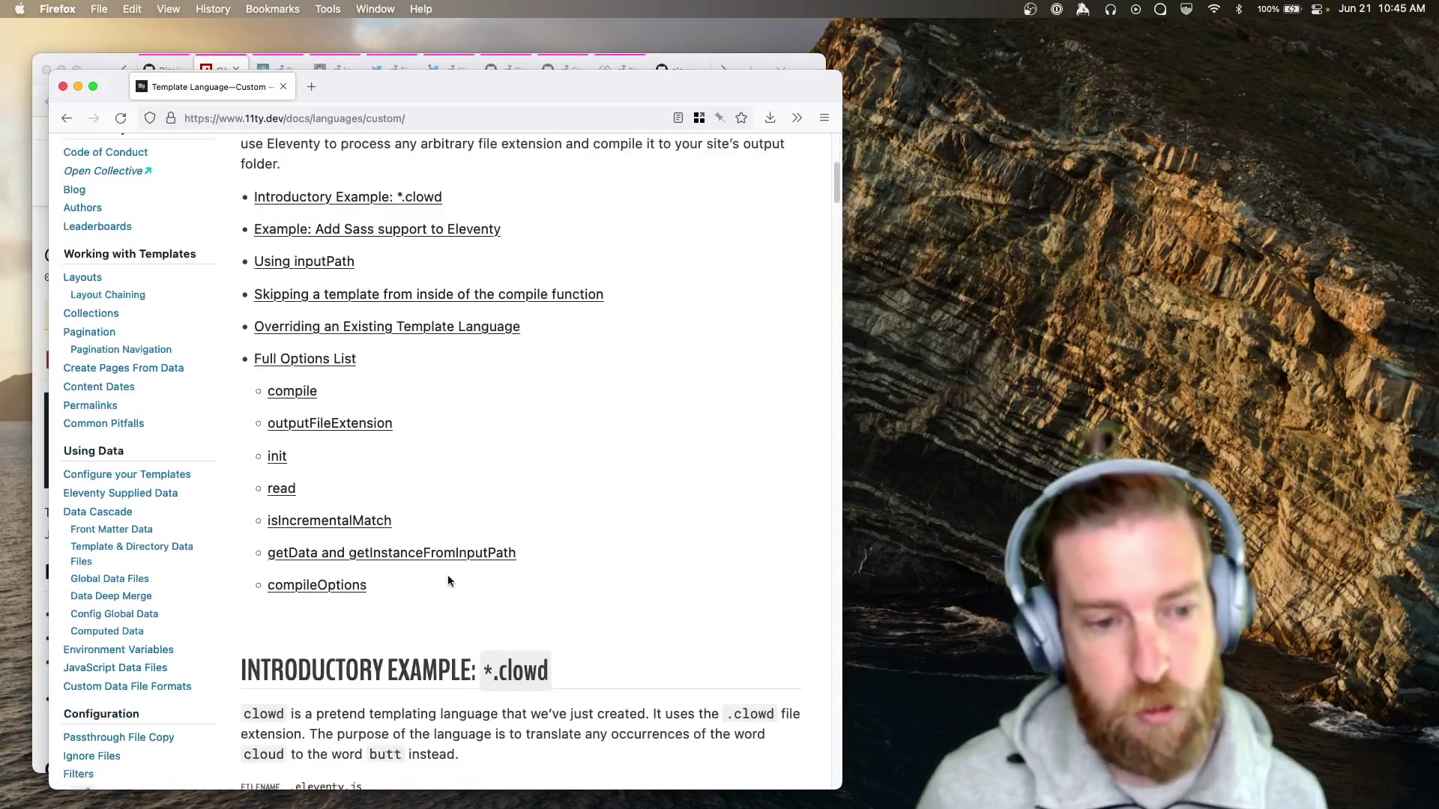
{"action": "scroll", "coordinate": [449, 576], "scroll_direction": "down", "scroll_amount": 3}
{"action": "scroll", "coordinate": [449, 576], "scroll_direction": "down", "scroll_amount": 2}
{"action": "scroll", "coordinate": [448, 576], "scroll_direction": "down", "scroll_amount": 2}
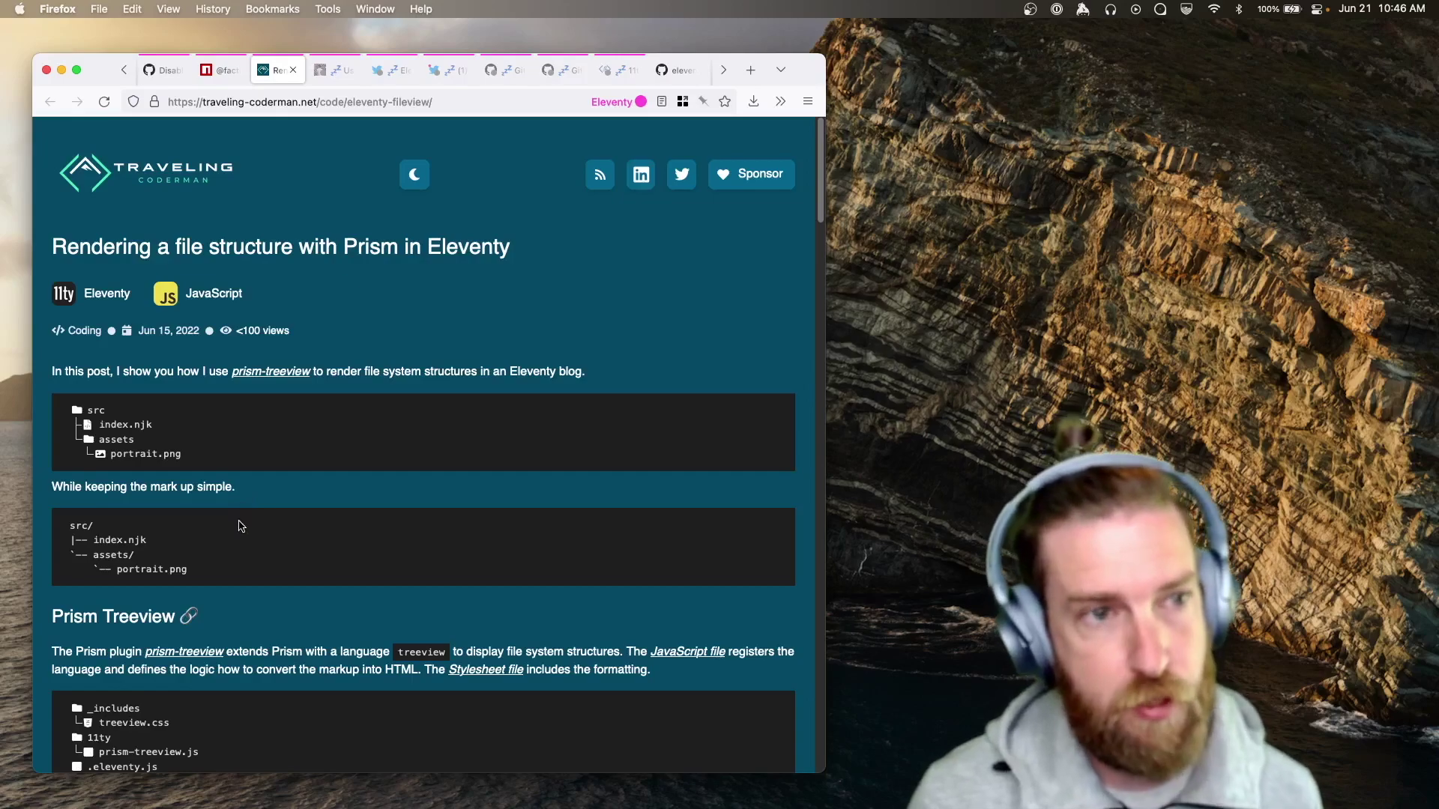
Switch to the Display-P3 colour article, then to the eleventy-plugin-rss v1.2.0 tweet.
{"action": "key", "text": "ctrl+Tab"}
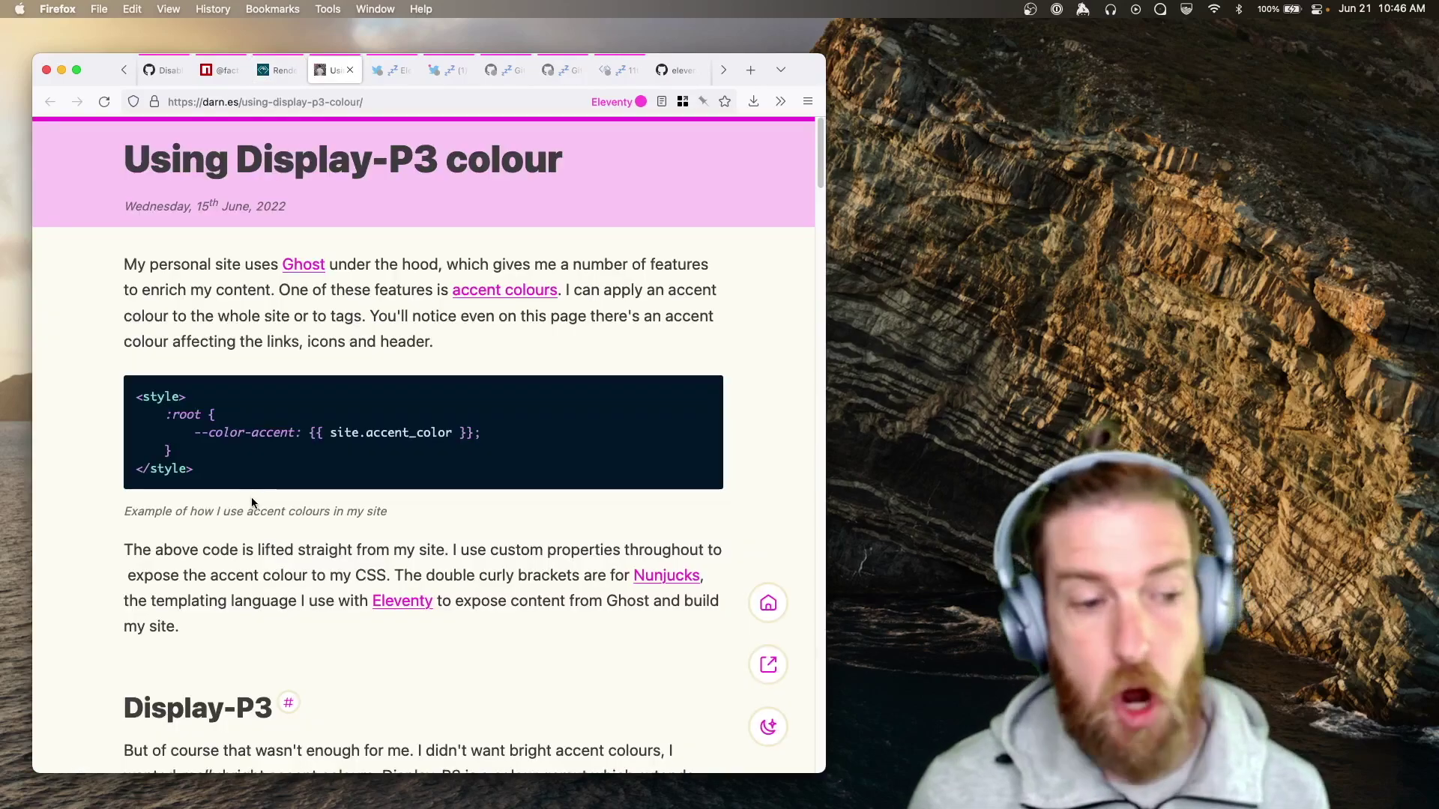
{"action": "scroll", "coordinate": [206, 541], "scroll_direction": "down", "scroll_amount": 4}
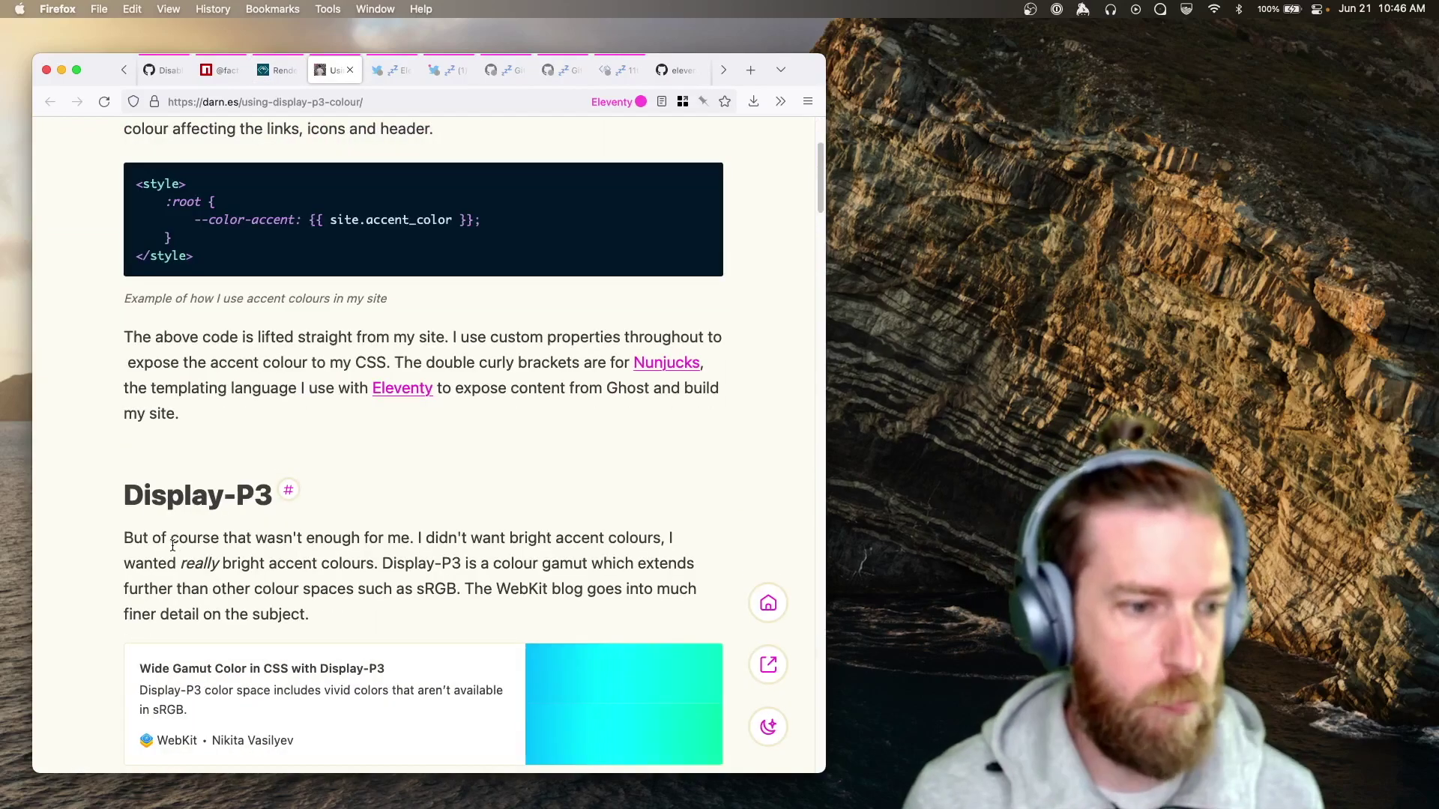
{"action": "scroll", "coordinate": [175, 536], "scroll_direction": "down", "scroll_amount": 1}
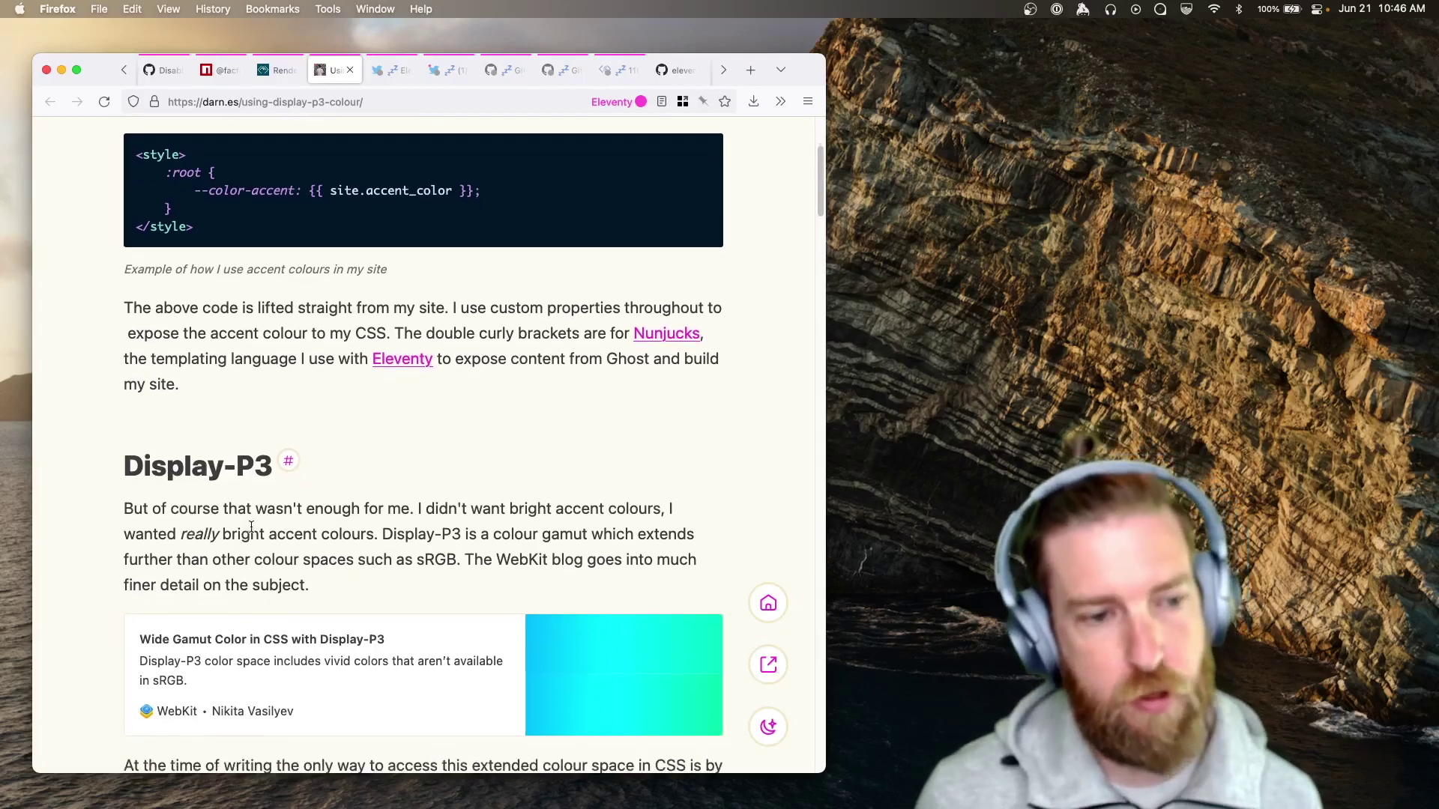
{"action": "scroll", "coordinate": [398, 559], "scroll_direction": "down", "scroll_amount": 3}
{"action": "scroll", "coordinate": [386, 564], "scroll_direction": "down", "scroll_amount": 4}
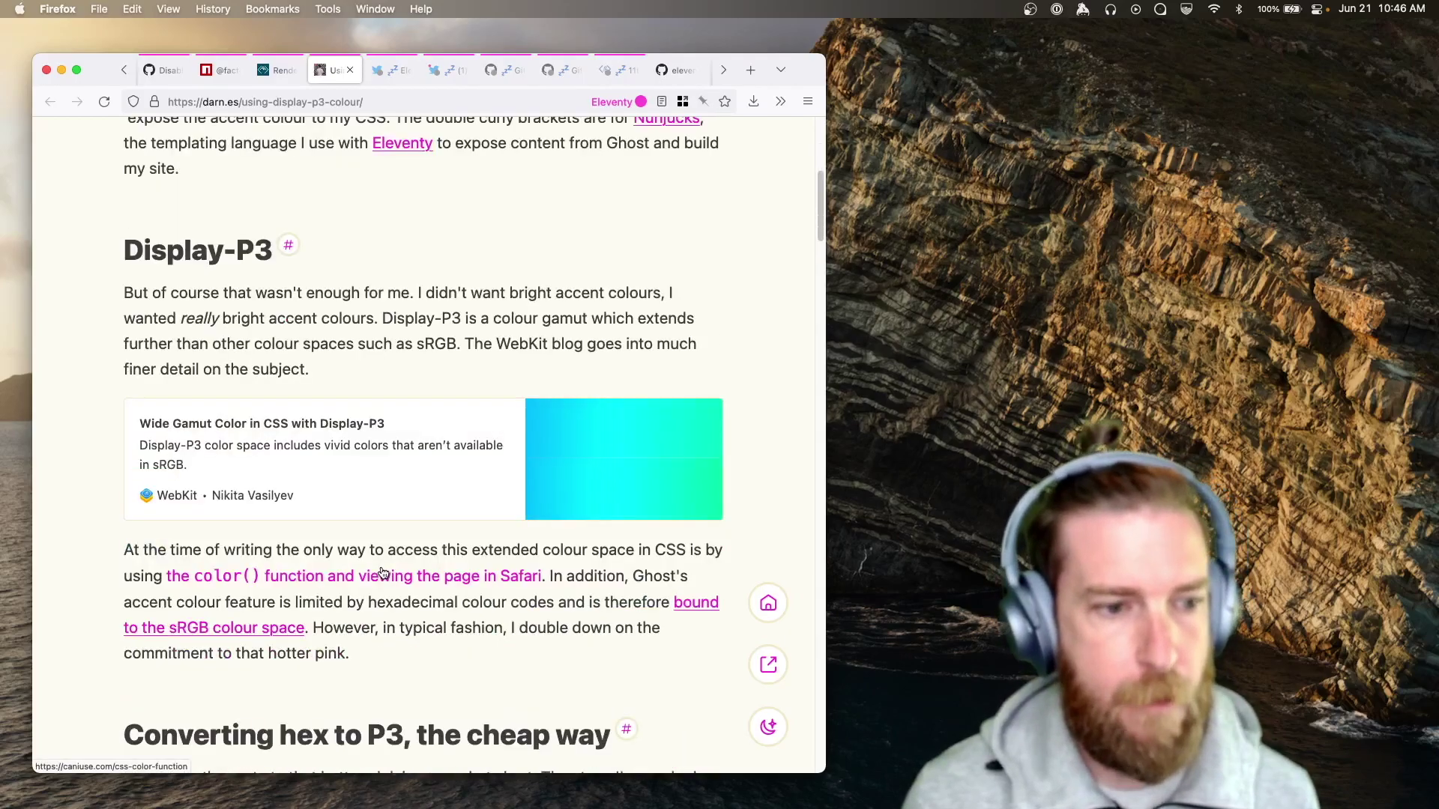
{"action": "scroll", "coordinate": [356, 576], "scroll_direction": "down", "scroll_amount": 4}
{"action": "scroll", "coordinate": [356, 575], "scroll_direction": "down", "scroll_amount": 3}
{"action": "scroll", "coordinate": [356, 578], "scroll_direction": "down", "scroll_amount": 3}
{"action": "scroll", "coordinate": [351, 585], "scroll_direction": "down", "scroll_amount": 3}
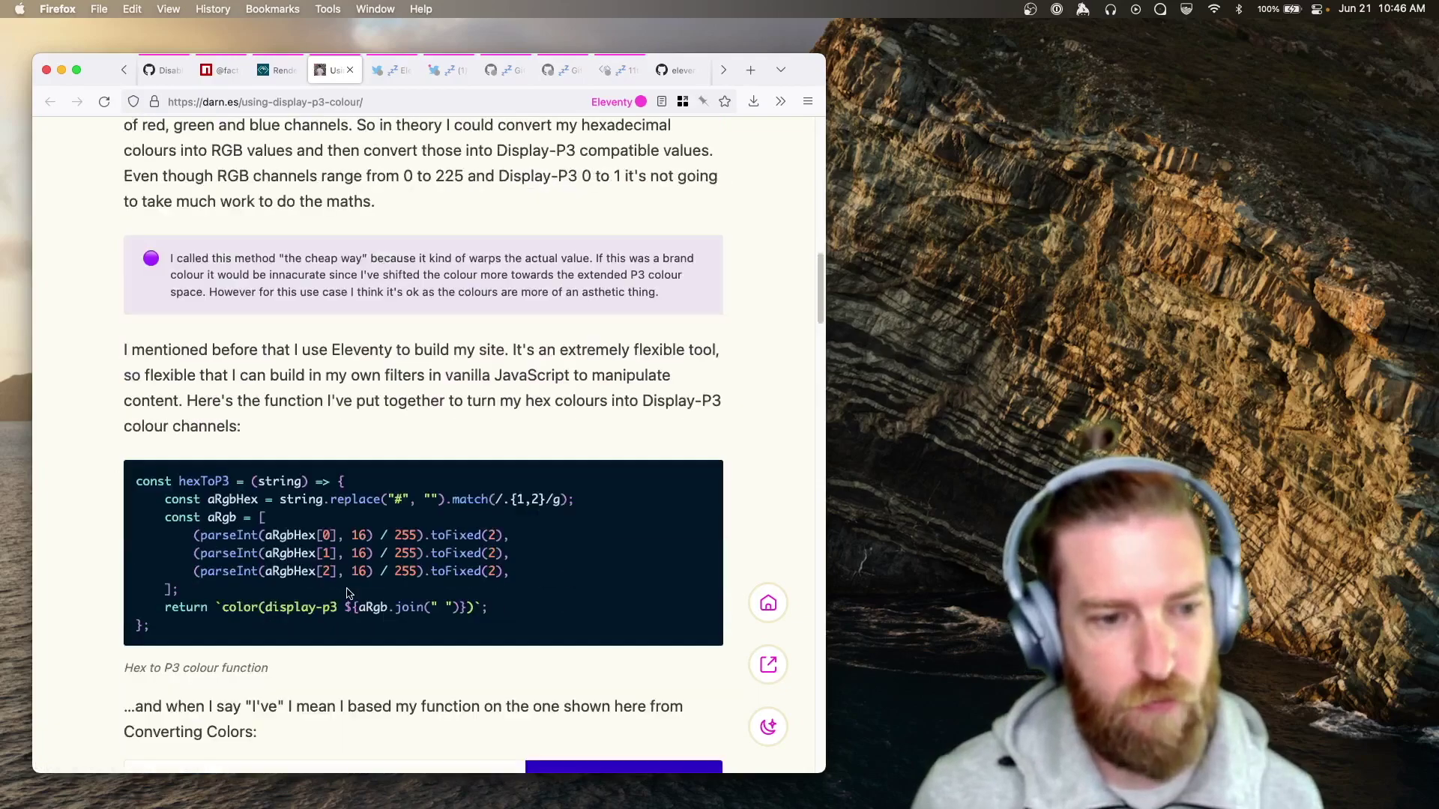
{"action": "scroll", "coordinate": [337, 593], "scroll_direction": "down", "scroll_amount": 2}
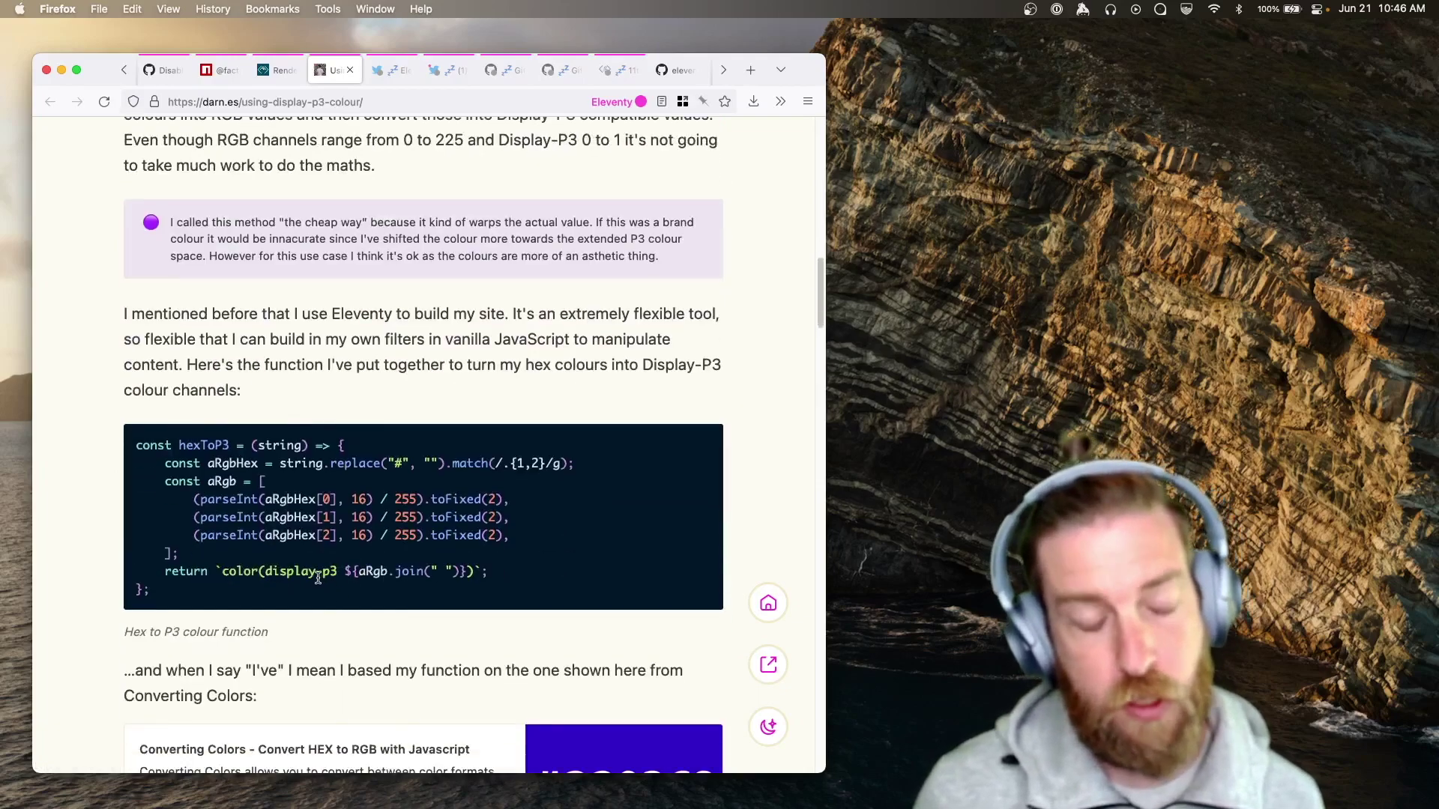
{"action": "scroll", "coordinate": [318, 580], "scroll_direction": "down", "scroll_amount": 1}
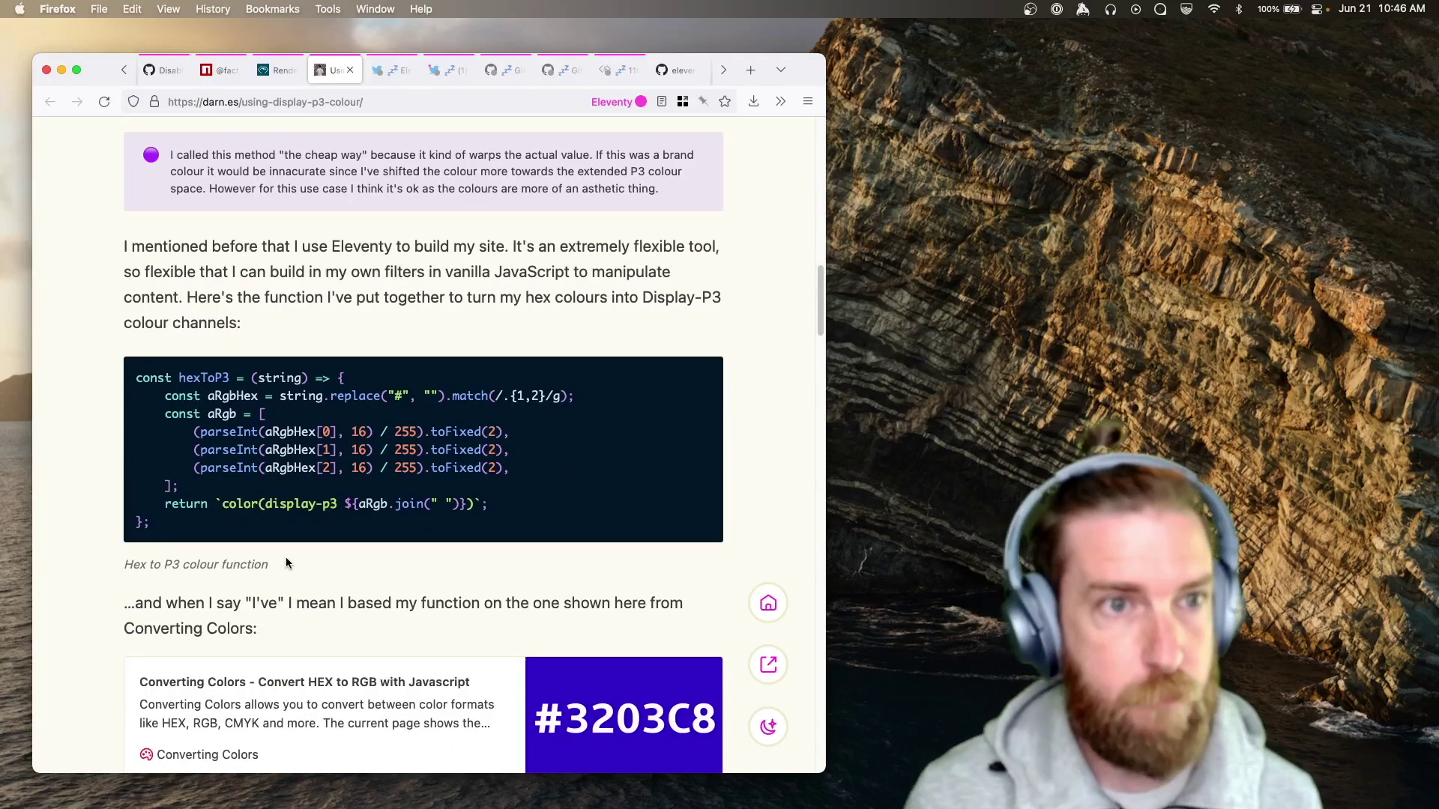
{"action": "key", "text": "ctrl+Tab"}
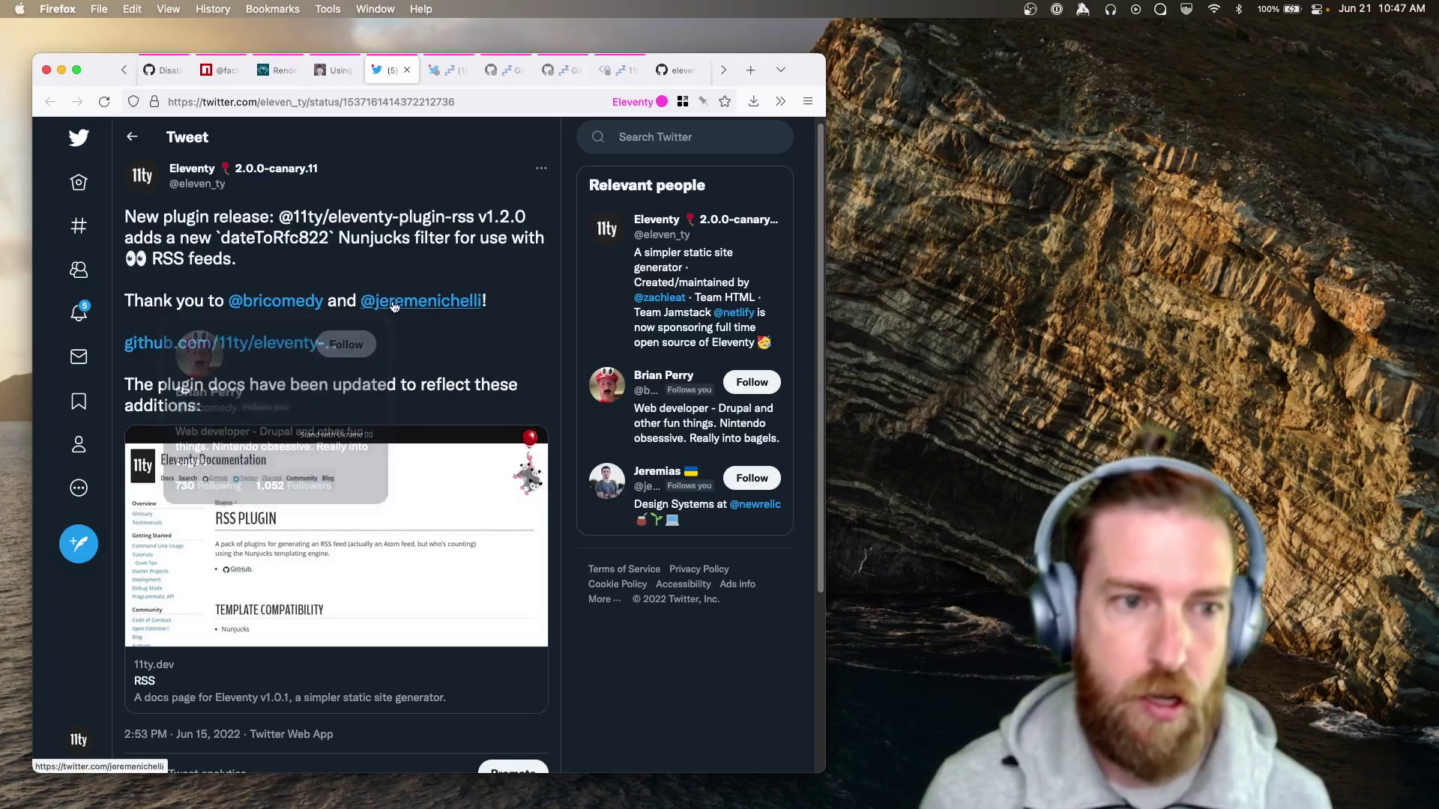
{"action": "mouse_move", "coordinate": [422, 301]}
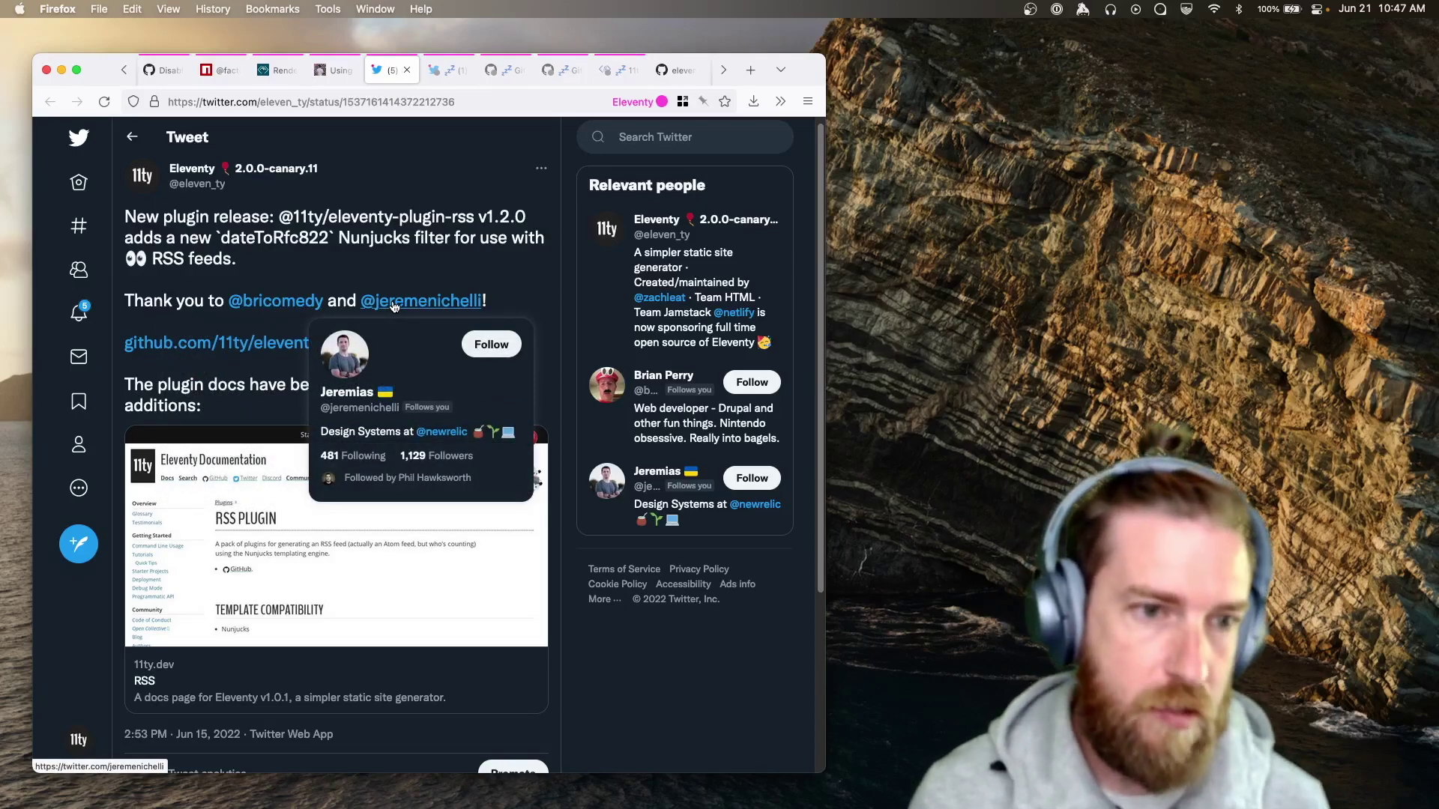
Switch to Bryan Robinson's thread on Nunjucks date filtering with the Render plugin.
{"action": "key", "text": "ctrl+Tab"}
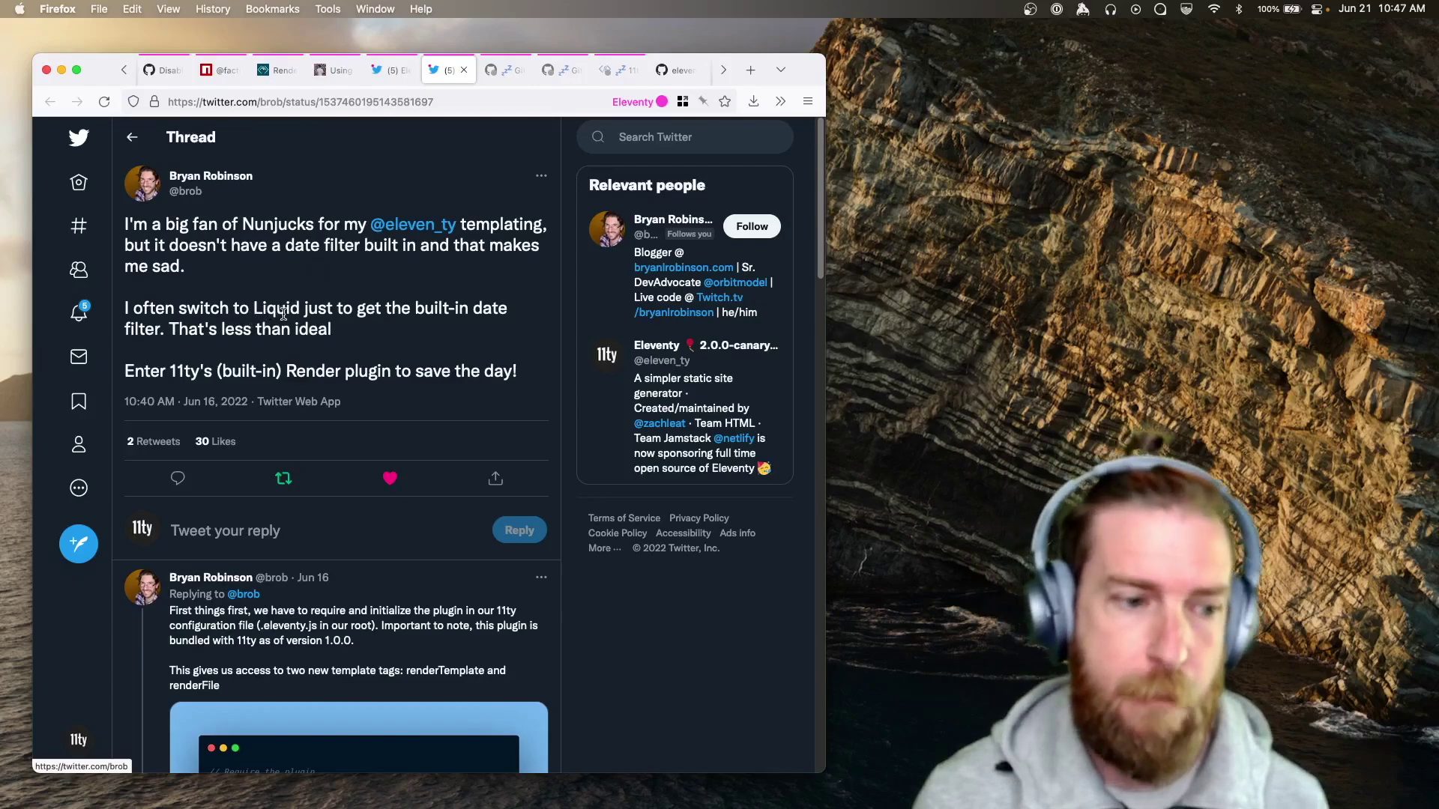
{"action": "scroll", "coordinate": [284, 314], "scroll_direction": "down", "scroll_amount": 5}
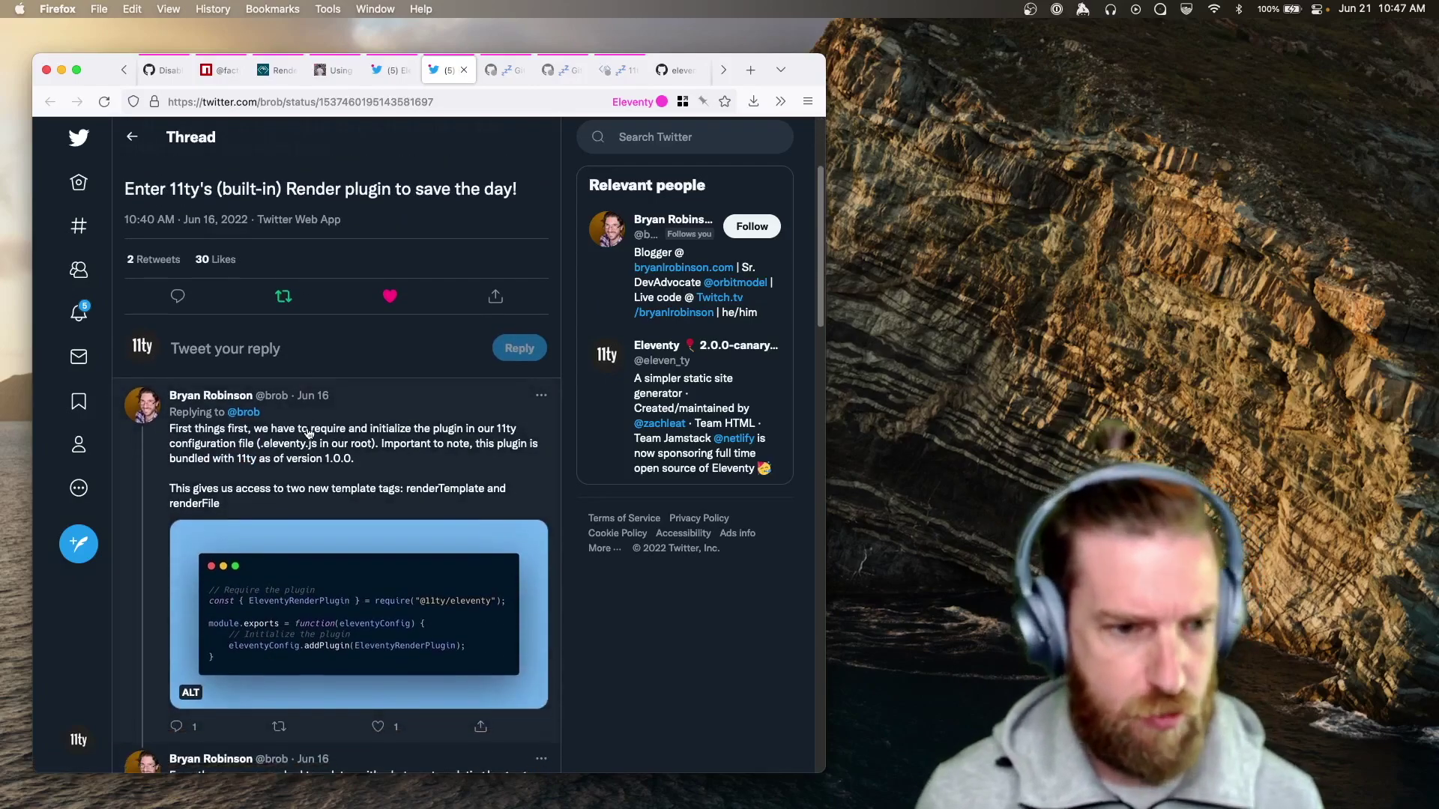
{"action": "scroll", "coordinate": [303, 478], "scroll_direction": "down", "scroll_amount": 2}
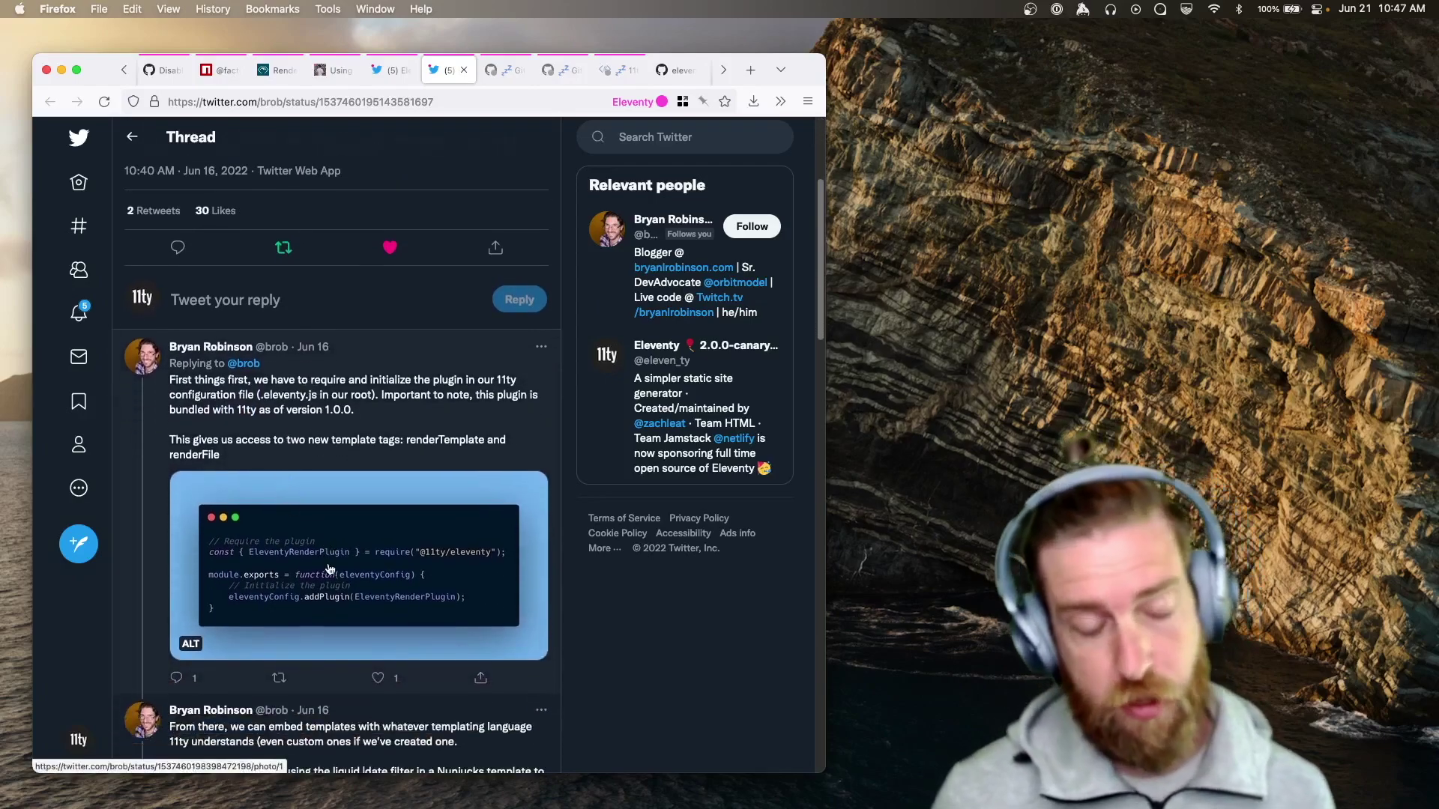
{"action": "scroll", "coordinate": [320, 569], "scroll_direction": "down", "scroll_amount": 3}
{"action": "scroll", "coordinate": [304, 574], "scroll_direction": "down", "scroll_amount": 3}
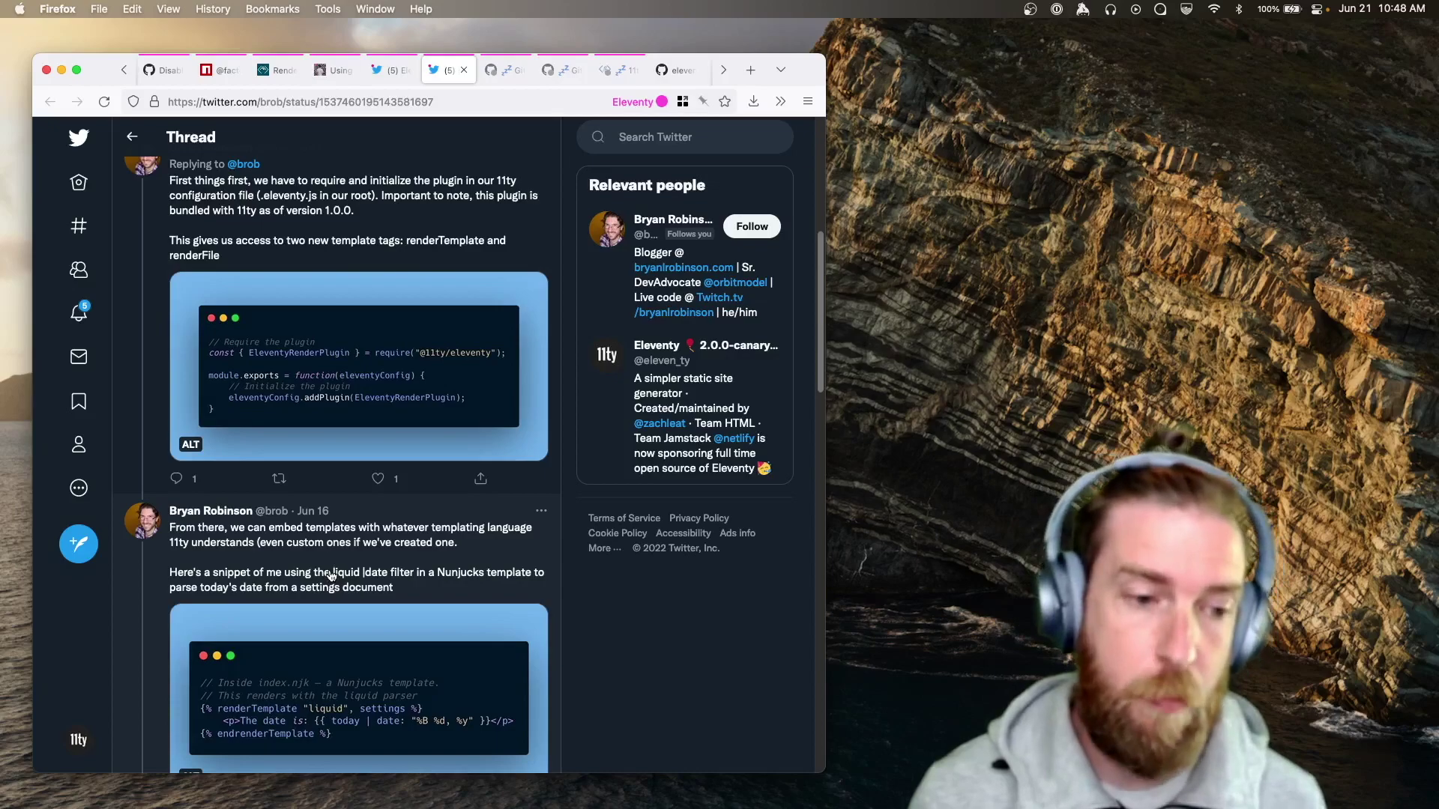
{"action": "scroll", "coordinate": [330, 573], "scroll_direction": "down", "scroll_amount": 1}
{"action": "scroll", "coordinate": [329, 582], "scroll_direction": "down", "scroll_amount": 2}
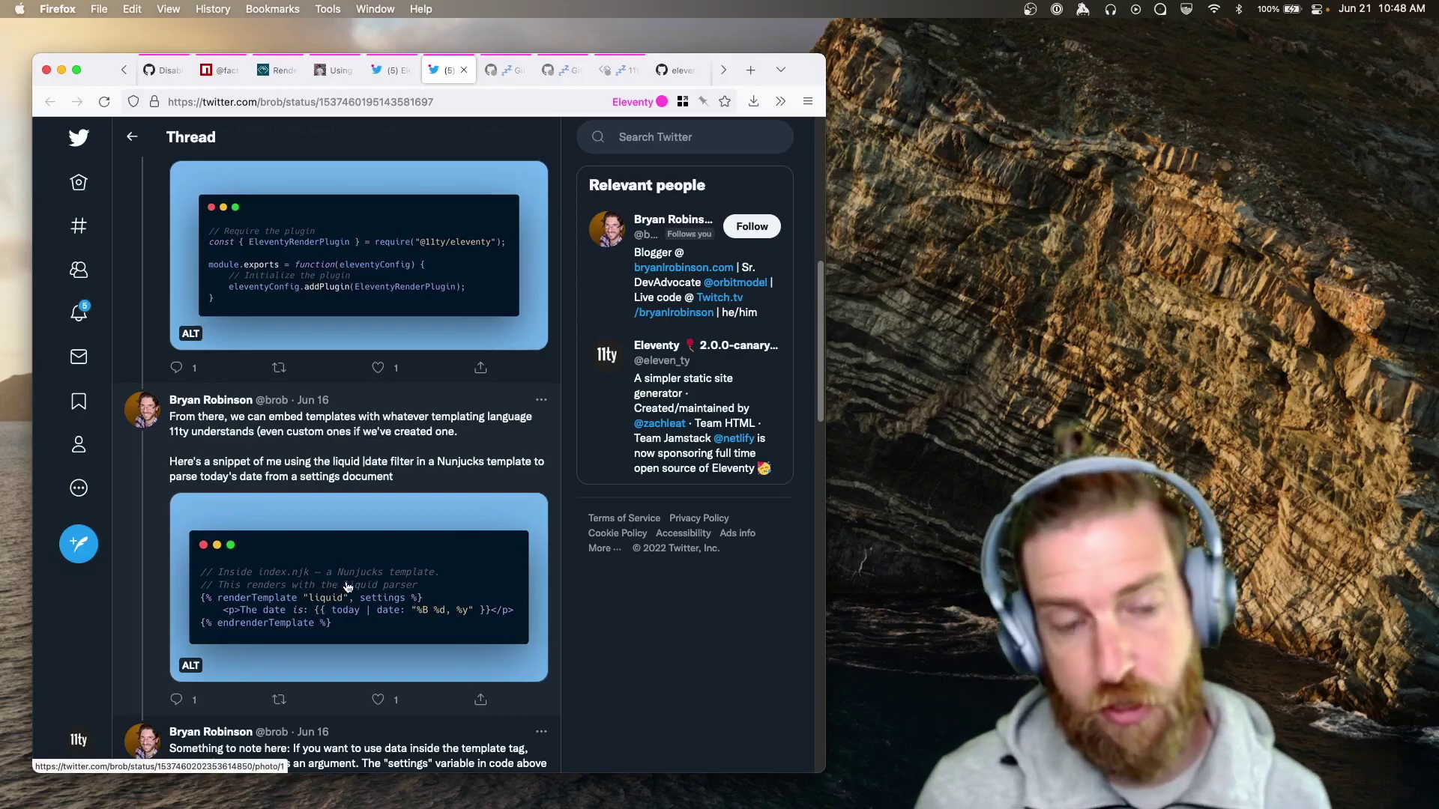
Switch to the matthiasott/eleventy-plus-vite starter repository on GitHub.
{"action": "key", "text": "ctrl+Tab"}
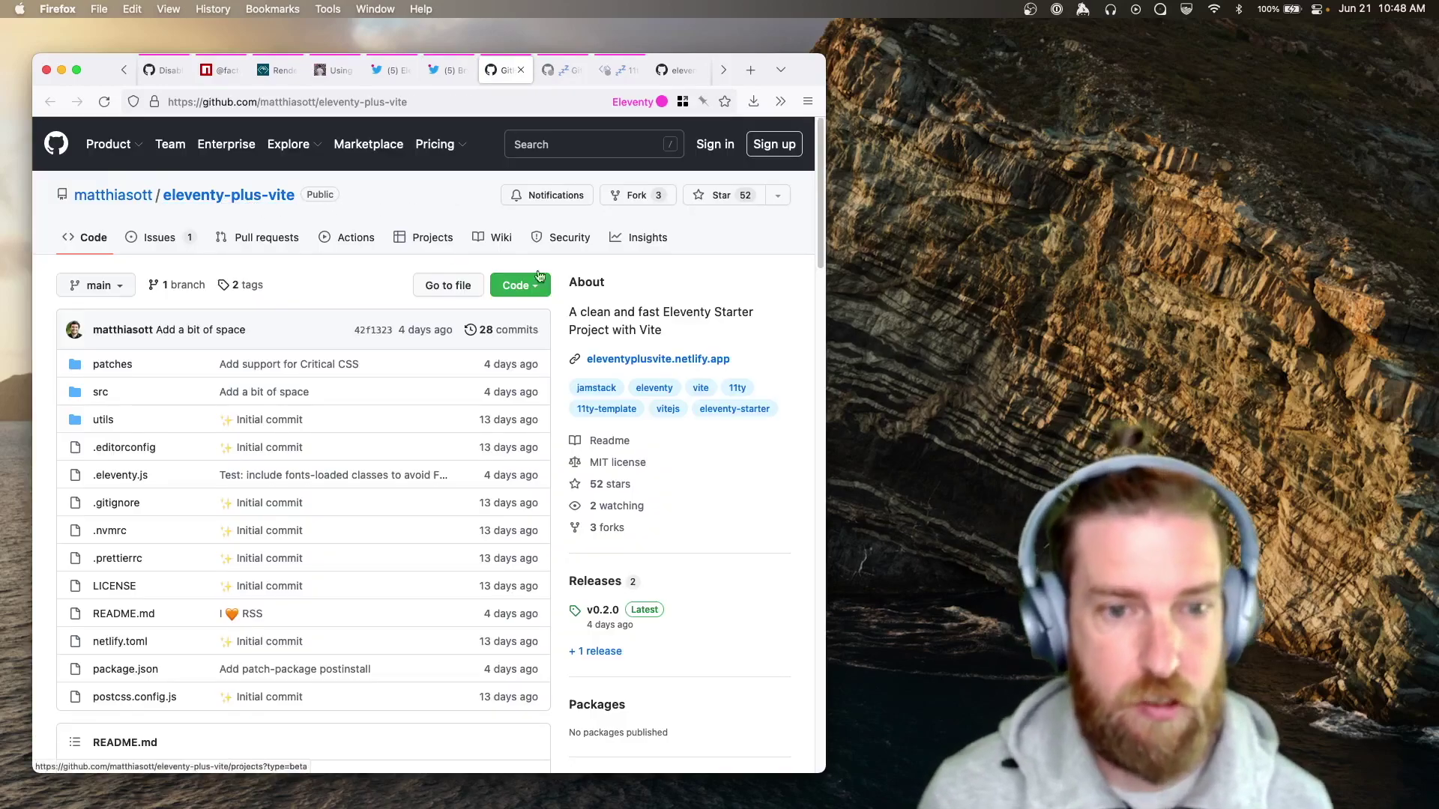
Open the eleventy-plus-vite demo site, then switch to GitHub issue #2422 on eleventy.edge.query.
{"action": "left_click", "coordinate": [658, 359]}
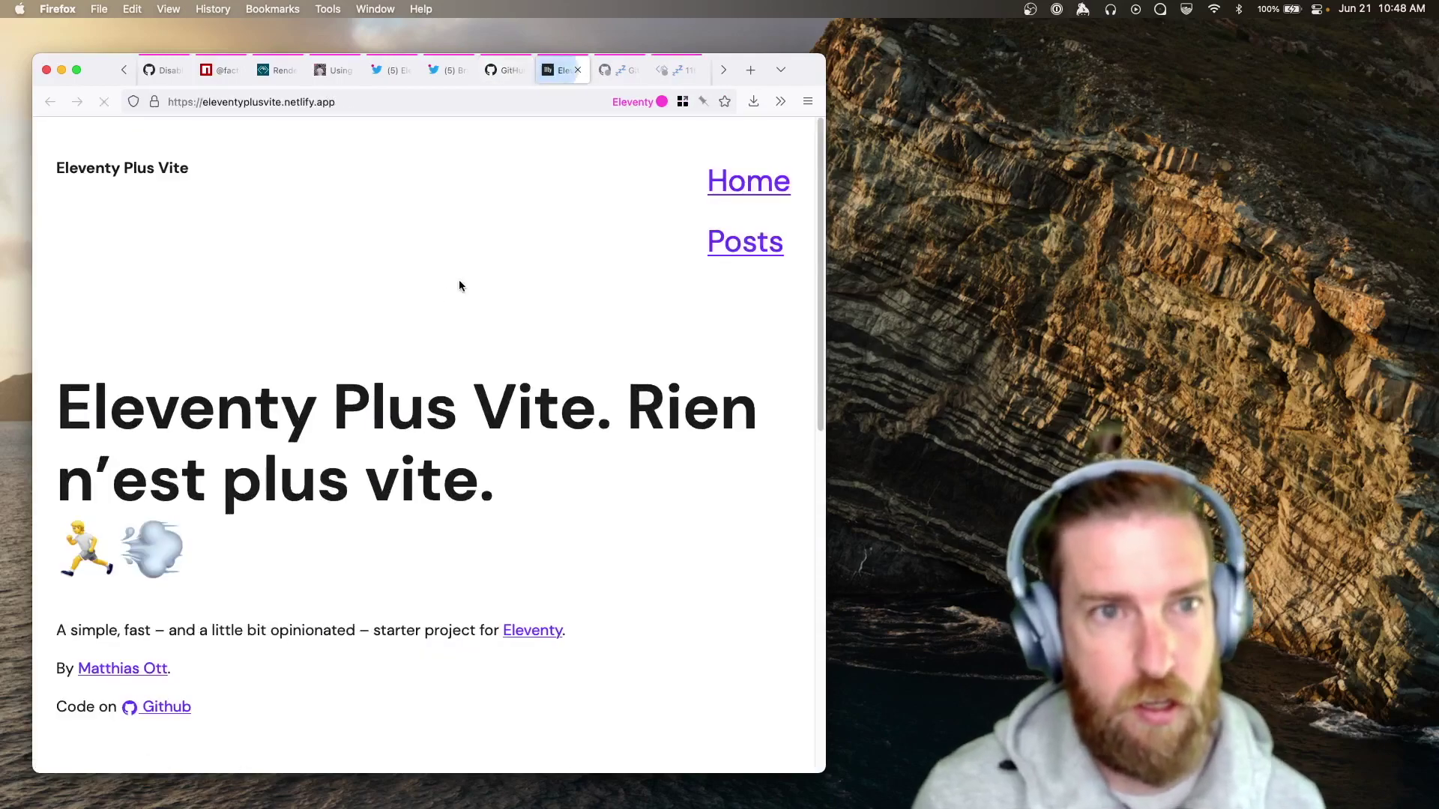
{"action": "scroll", "coordinate": [329, 400], "scroll_direction": "down", "scroll_amount": 5}
{"action": "scroll", "coordinate": [329, 400], "scroll_direction": "down", "scroll_amount": 5}
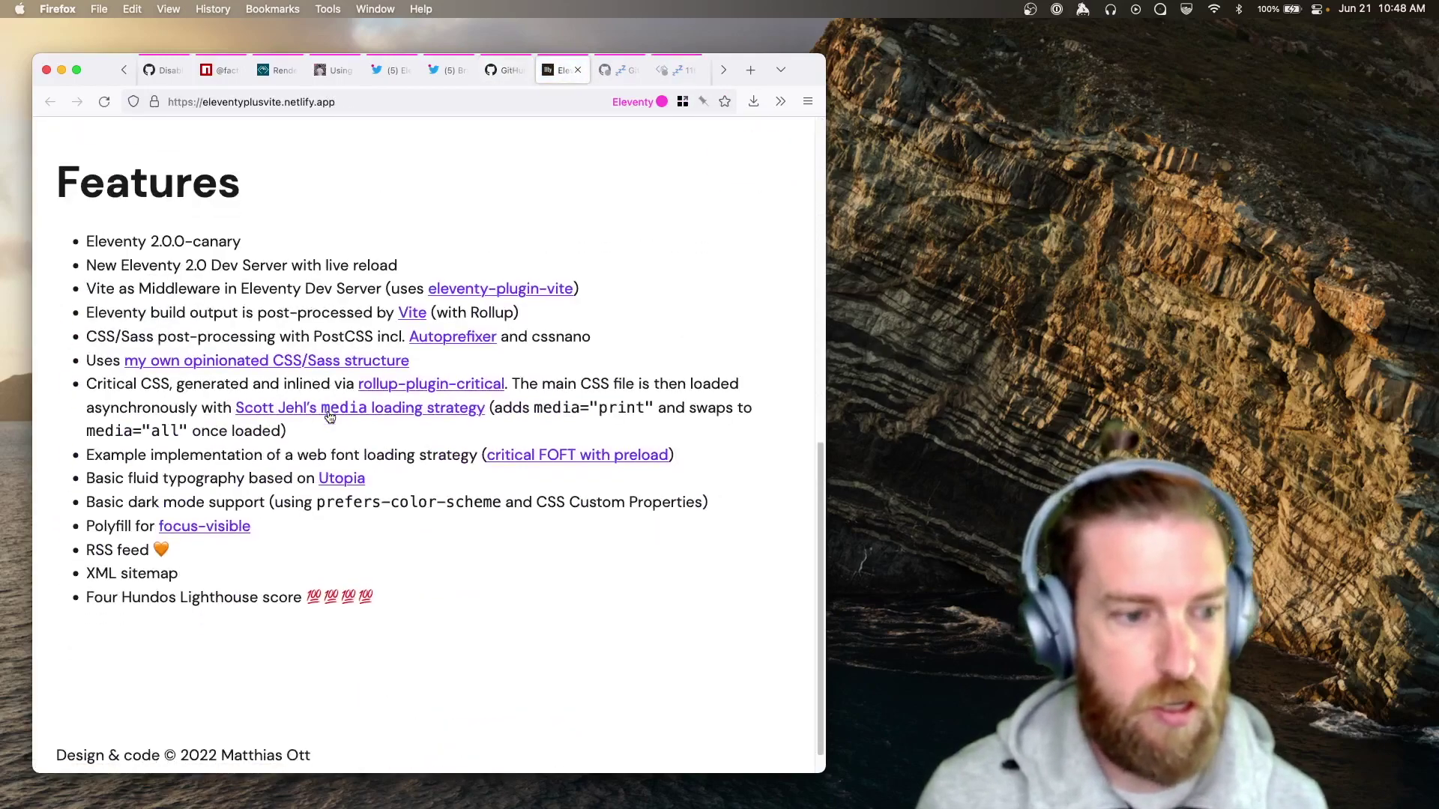
{"action": "scroll", "coordinate": [226, 393], "scroll_direction": "down", "scroll_amount": 2}
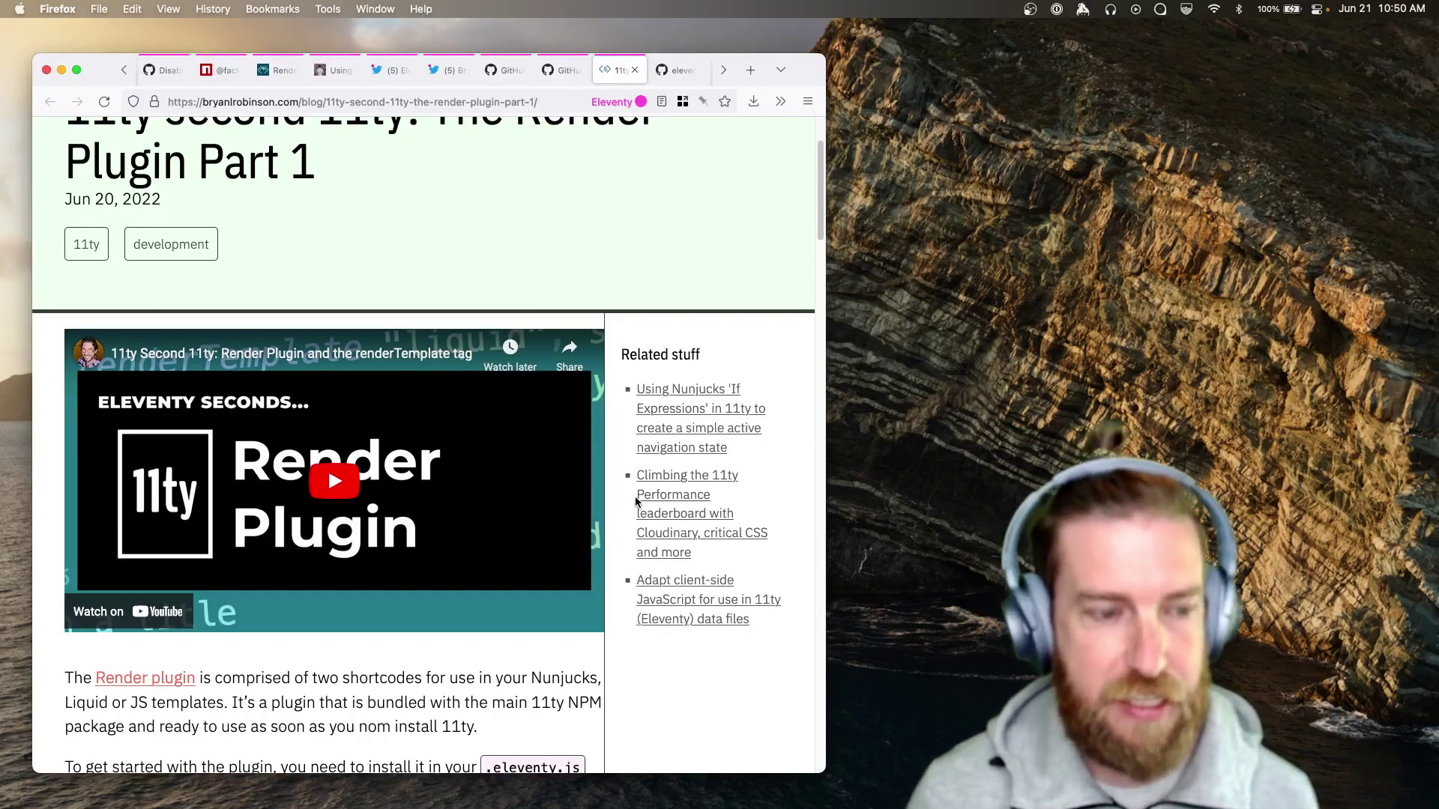
{"action": "scroll", "coordinate": [630, 528], "scroll_direction": "down", "scroll_amount": 2}
{"action": "scroll", "coordinate": [627, 563], "scroll_direction": "down", "scroll_amount": 2}
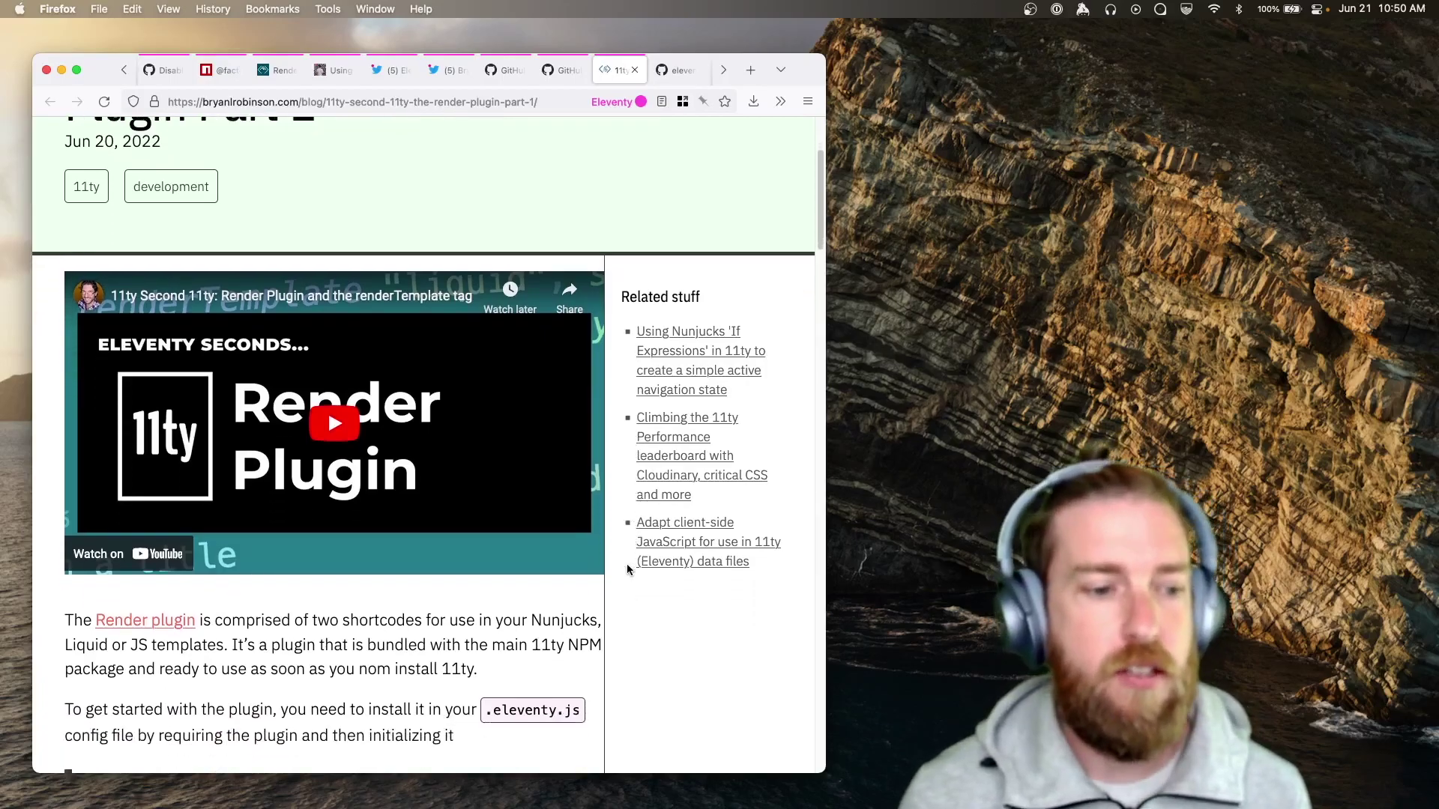
{"action": "scroll", "coordinate": [626, 563], "scroll_direction": "down", "scroll_amount": 2}
{"action": "scroll", "coordinate": [627, 565], "scroll_direction": "down", "scroll_amount": 2}
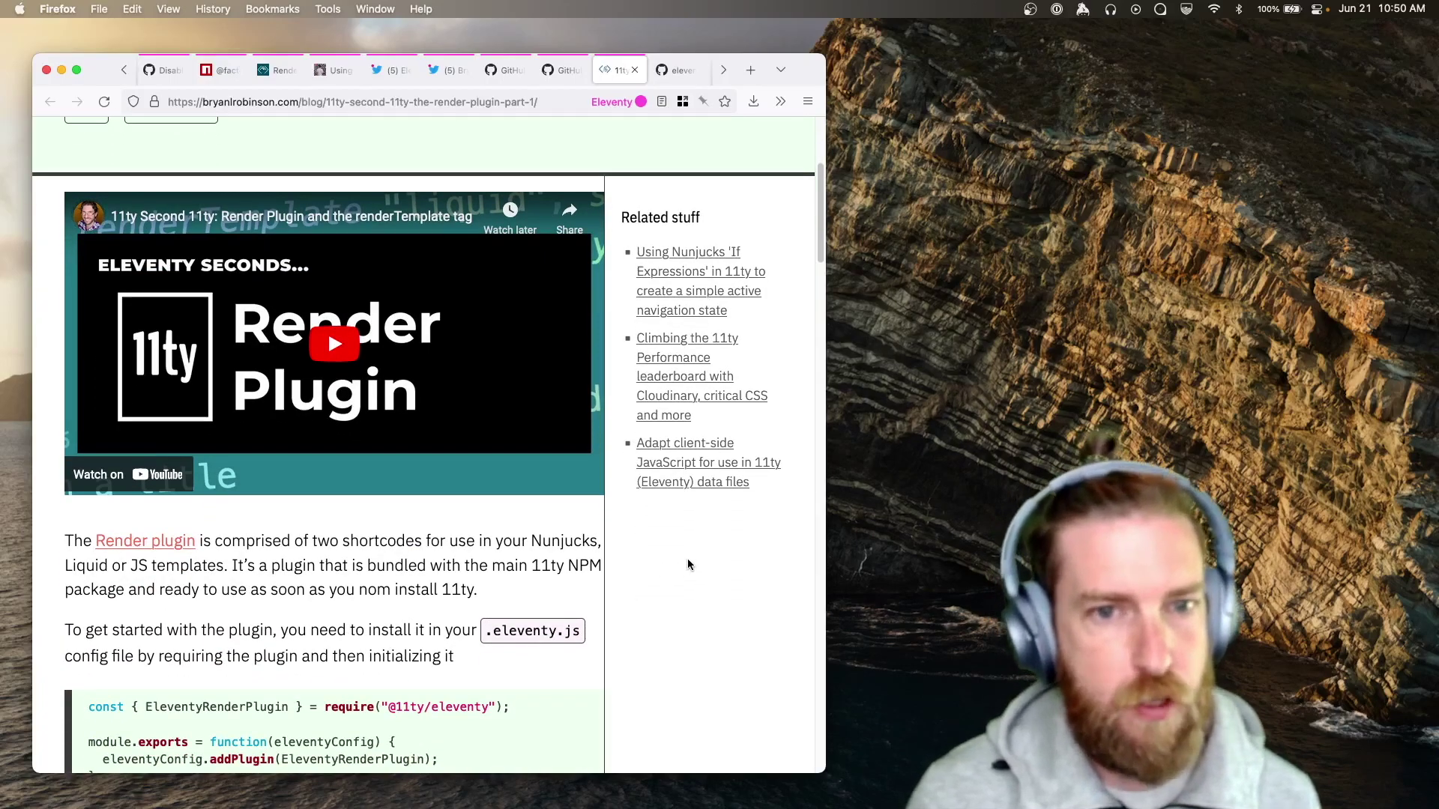
{"action": "scroll", "coordinate": [689, 565], "scroll_direction": "up", "scroll_amount": 6}
{"action": "key", "text": "ctrl+Tab"}
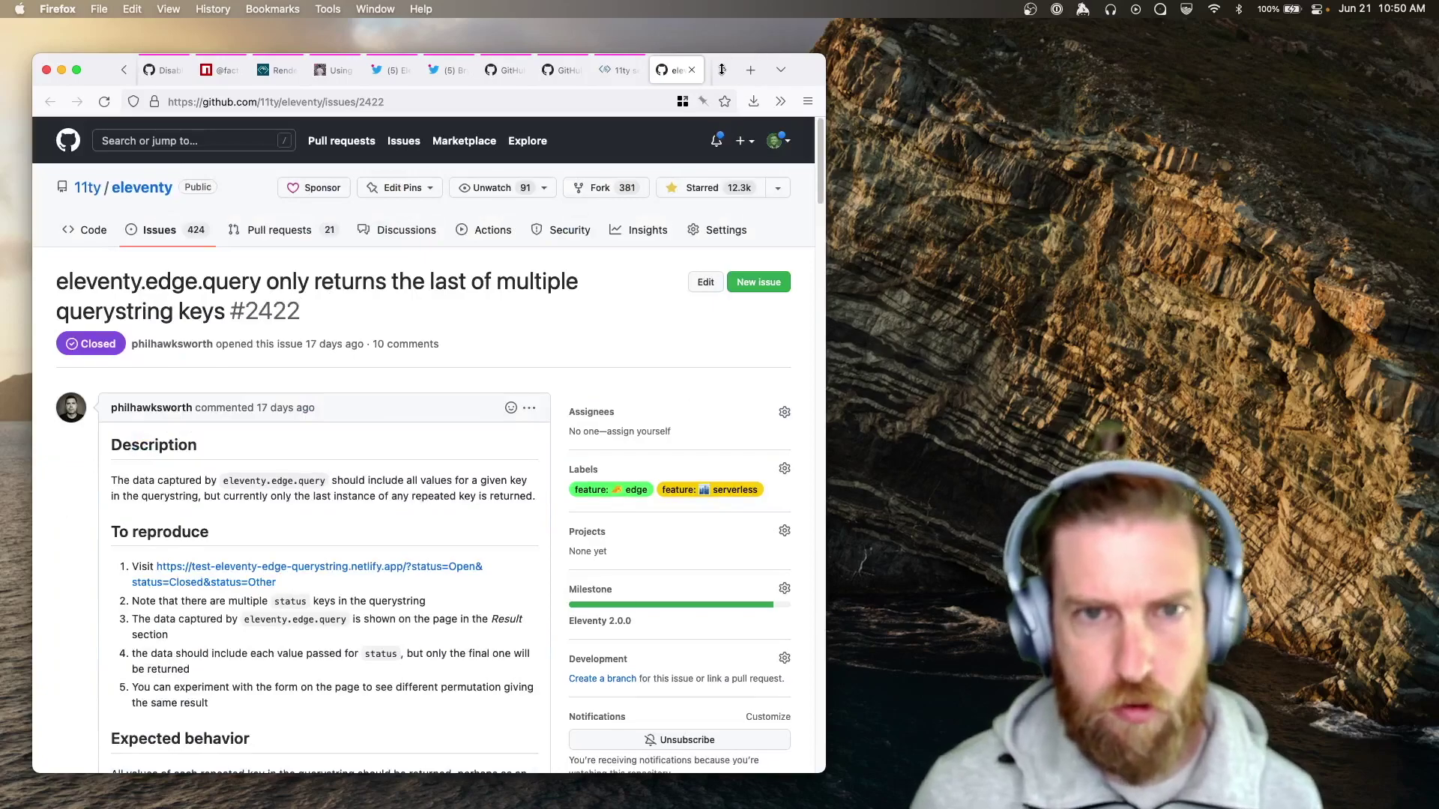
{"action": "scroll", "coordinate": [675, 69], "scroll_direction": "down", "scroll_amount": 2}
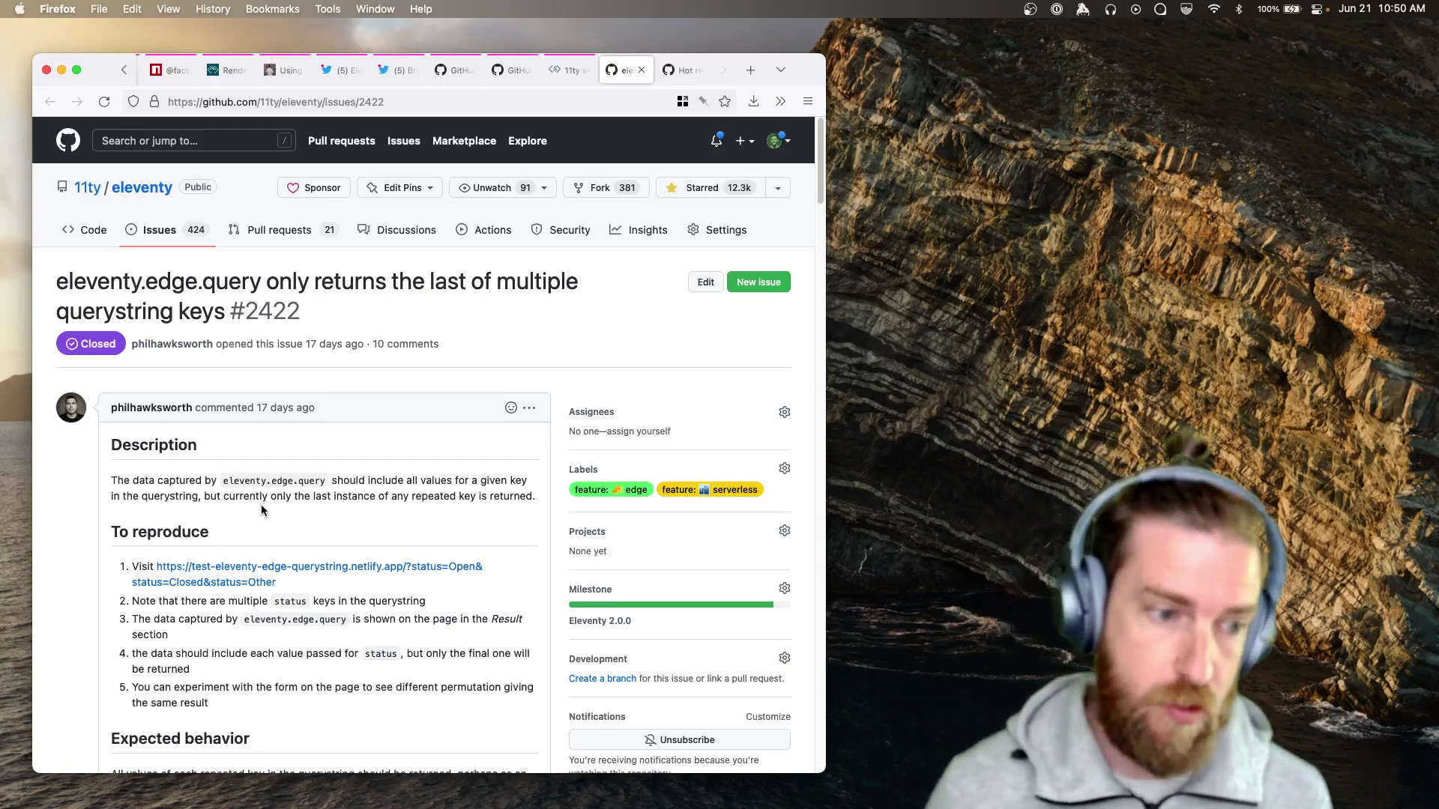
{"action": "scroll", "coordinate": [261, 505], "scroll_direction": "down", "scroll_amount": 1}
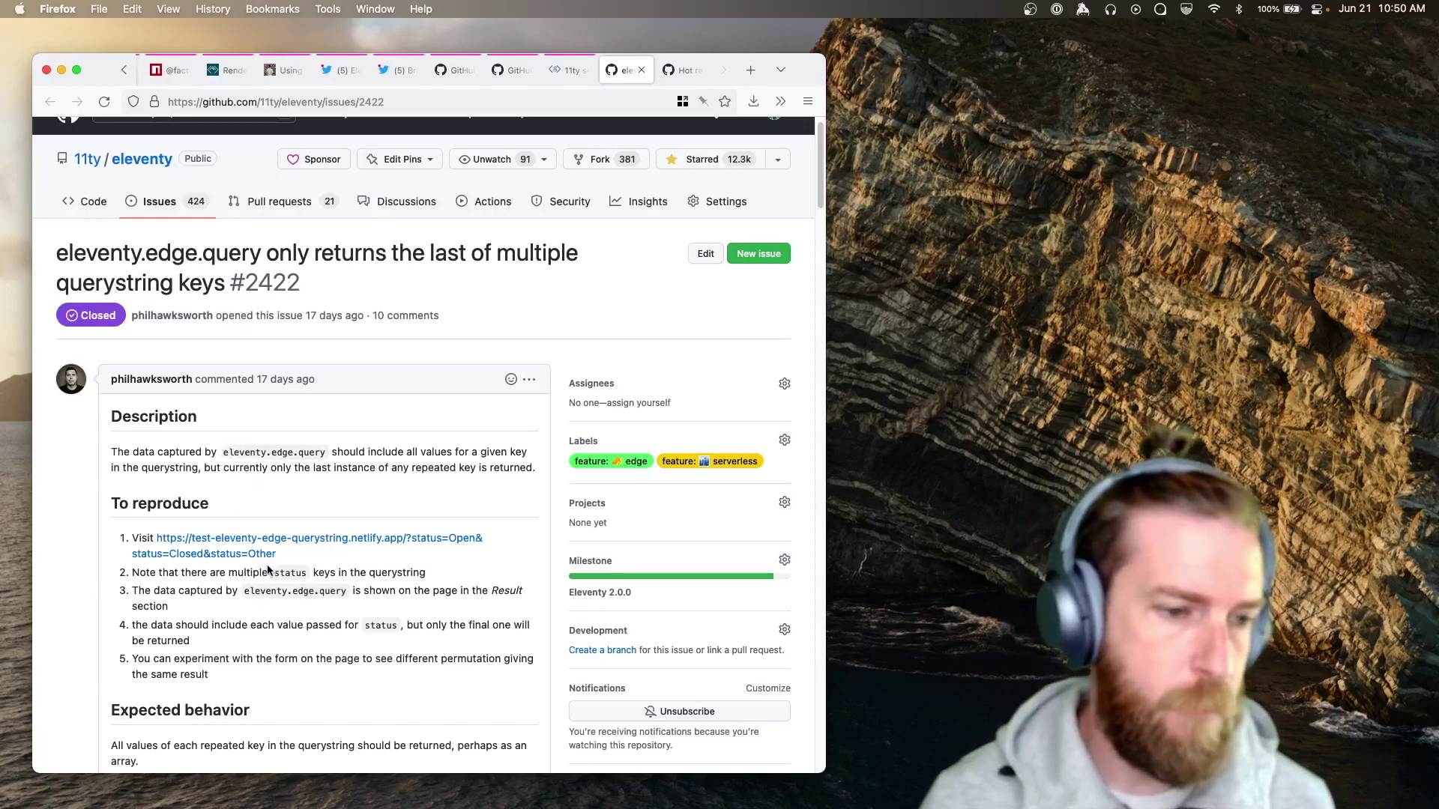
{"action": "scroll", "coordinate": [255, 596], "scroll_direction": "down", "scroll_amount": 5}
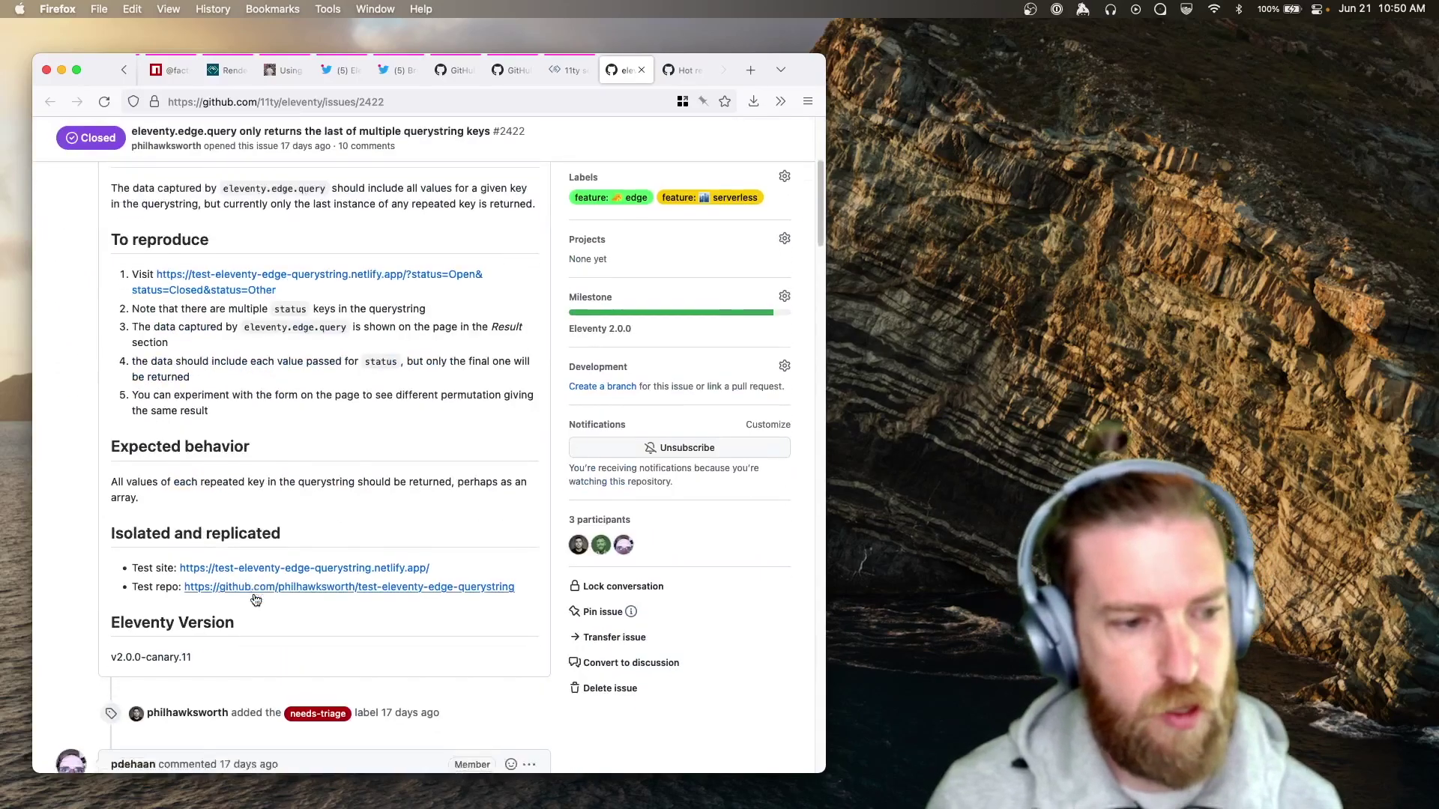
{"action": "scroll", "coordinate": [254, 599], "scroll_direction": "down", "scroll_amount": 5}
{"action": "scroll", "coordinate": [255, 598], "scroll_direction": "down", "scroll_amount": 5}
{"action": "scroll", "coordinate": [251, 599], "scroll_direction": "down", "scroll_amount": 3}
{"action": "scroll", "coordinate": [251, 599], "scroll_direction": "down", "scroll_amount": 3}
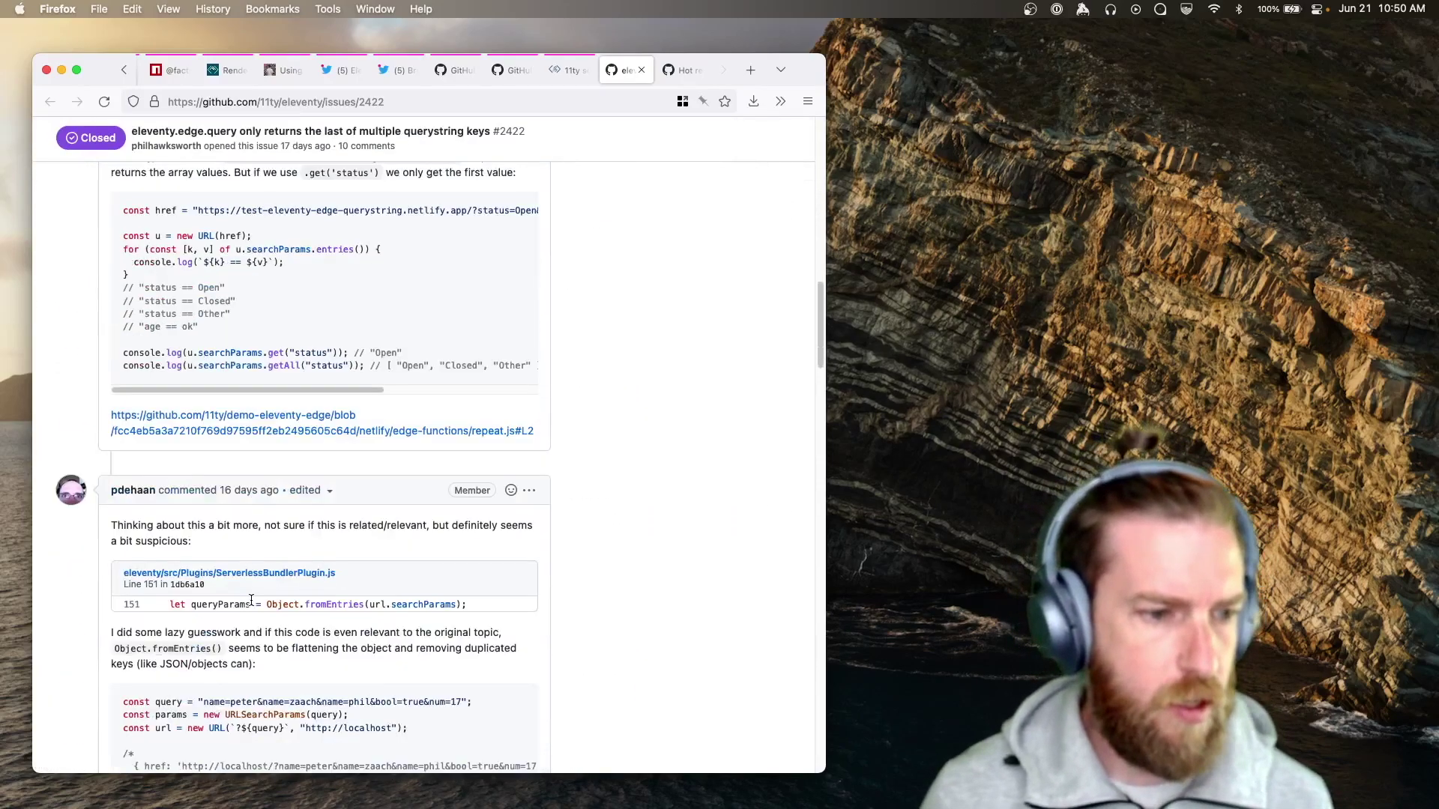
{"action": "scroll", "coordinate": [251, 600], "scroll_direction": "down", "scroll_amount": 3}
{"action": "scroll", "coordinate": [251, 599], "scroll_direction": "down", "scroll_amount": 3}
{"action": "scroll", "coordinate": [251, 599], "scroll_direction": "down", "scroll_amount": 3}
{"action": "scroll", "coordinate": [253, 602], "scroll_direction": "down", "scroll_amount": 2}
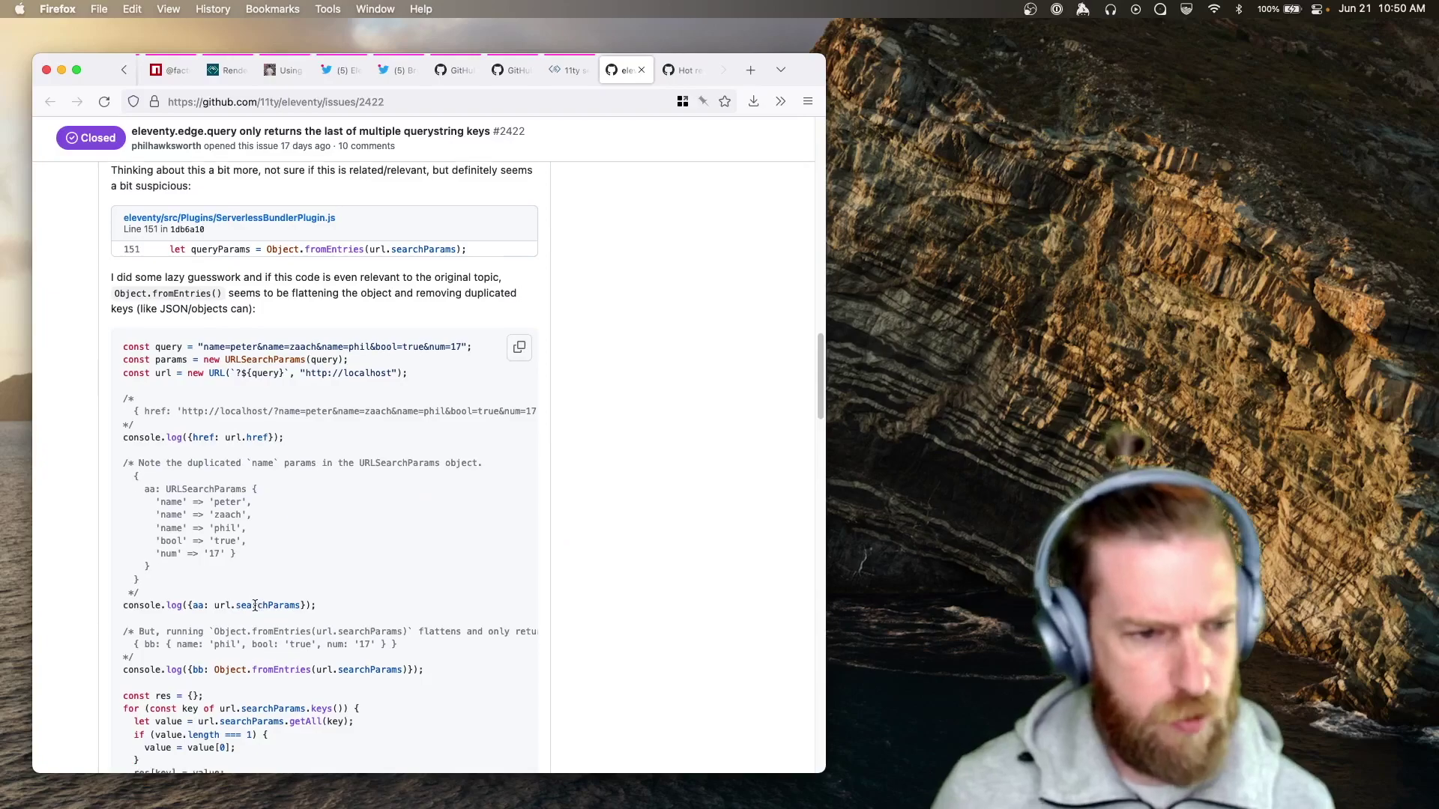
{"action": "scroll", "coordinate": [255, 605], "scroll_direction": "down", "scroll_amount": 3}
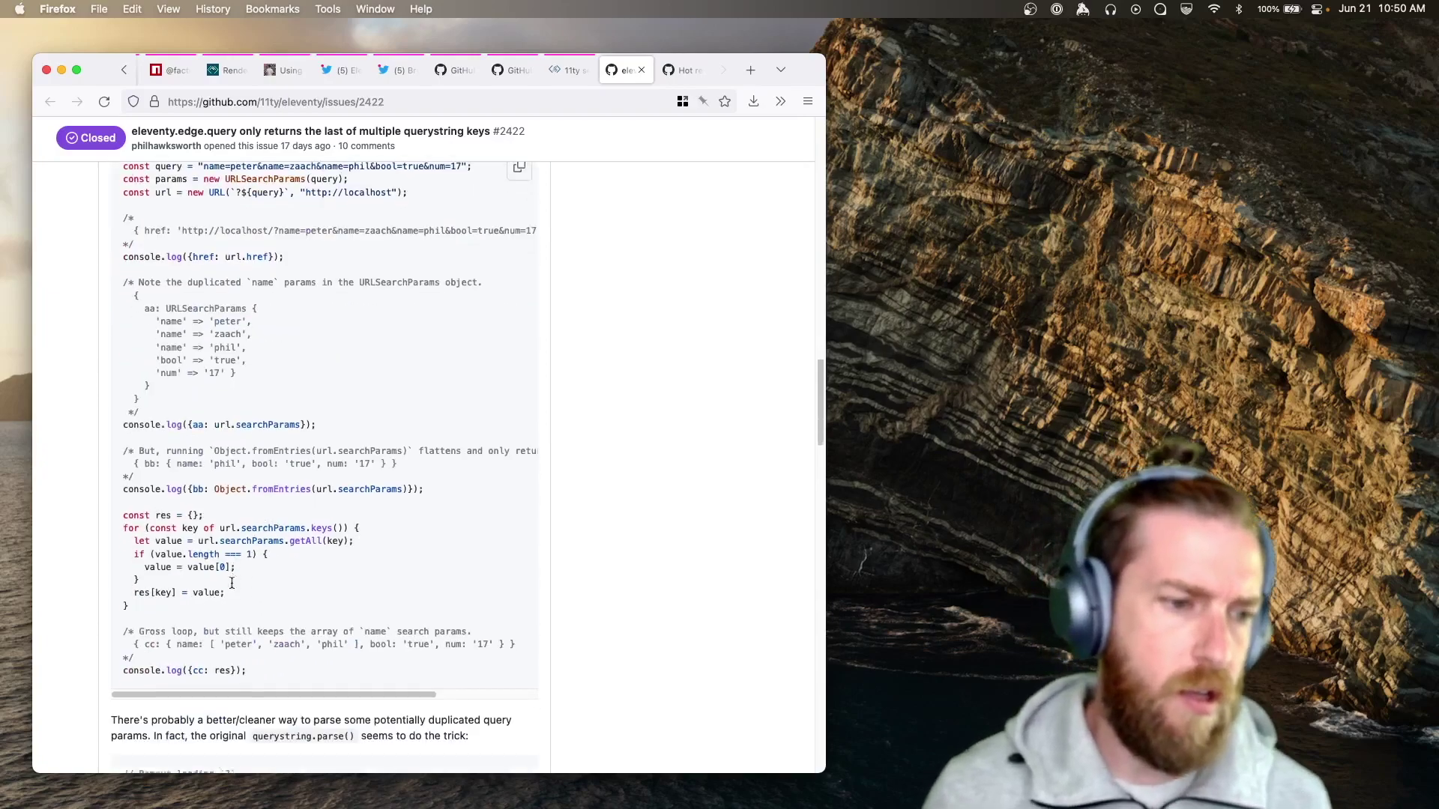
{"action": "scroll", "coordinate": [253, 590], "scroll_direction": "down", "scroll_amount": 3}
{"action": "scroll", "coordinate": [253, 590], "scroll_direction": "down", "scroll_amount": 3}
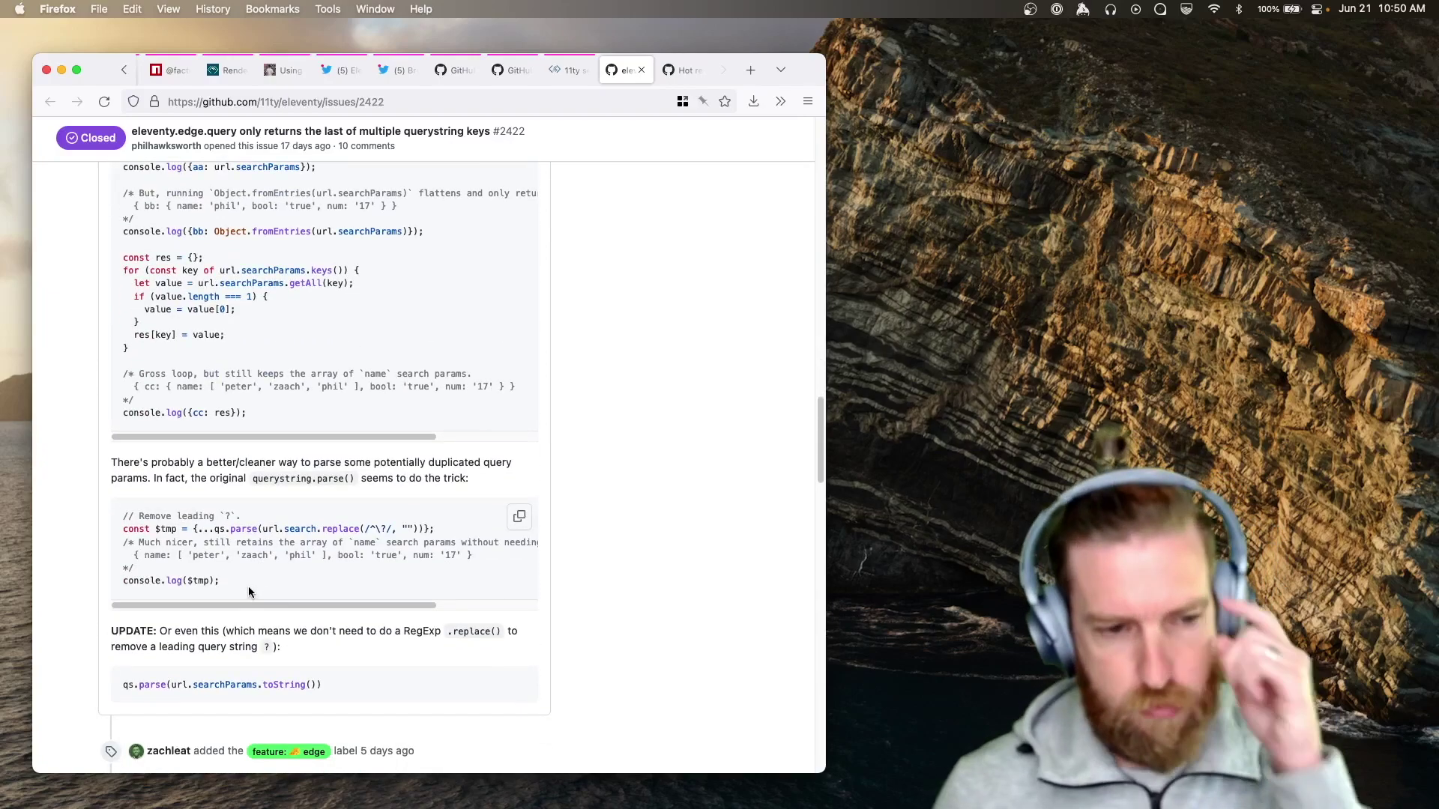
{"action": "scroll", "coordinate": [248, 582], "scroll_direction": "down", "scroll_amount": 5}
{"action": "scroll", "coordinate": [246, 581], "scroll_direction": "down", "scroll_amount": 5}
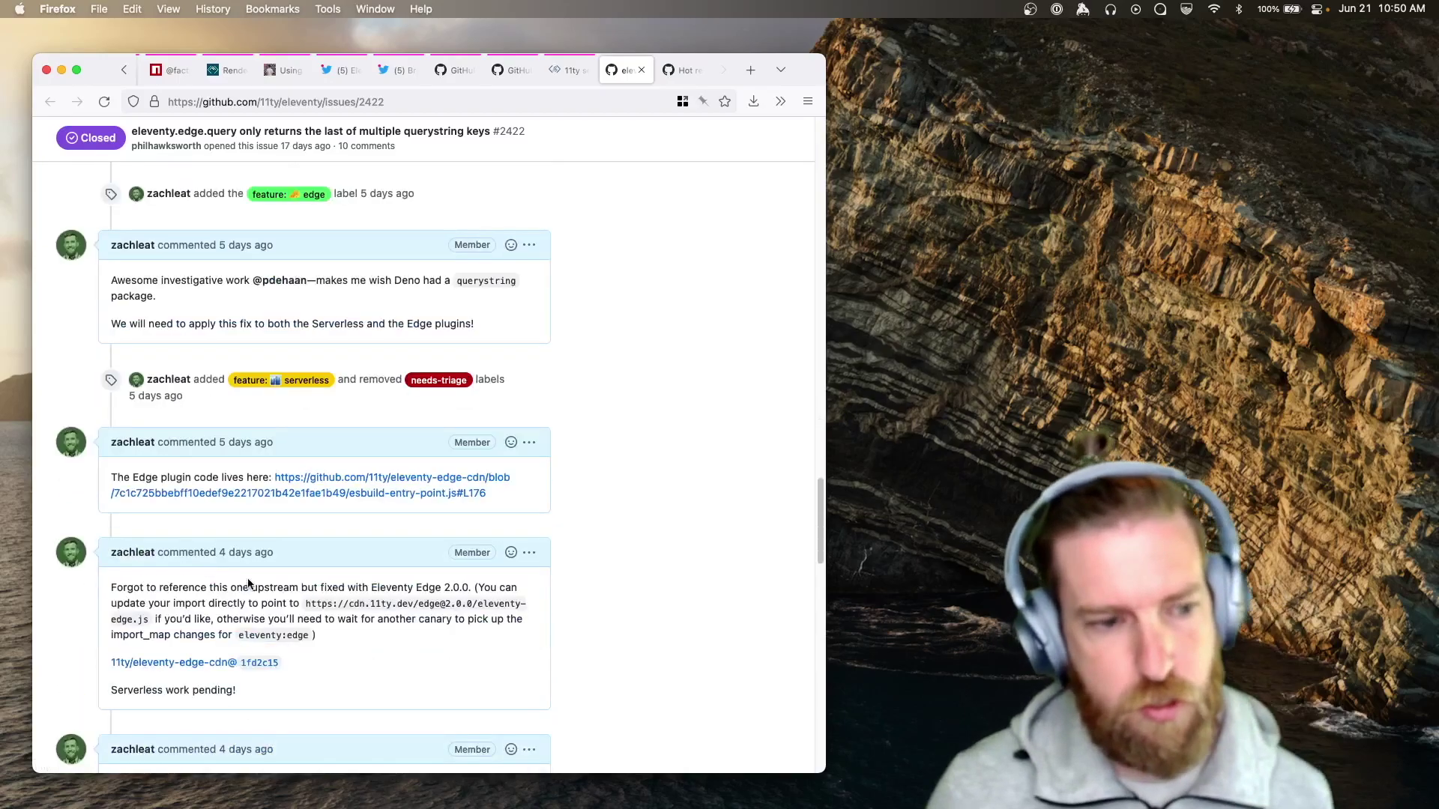
{"action": "scroll", "coordinate": [246, 580], "scroll_direction": "down", "scroll_amount": 5}
{"action": "scroll", "coordinate": [242, 506], "scroll_direction": "down", "scroll_amount": 5}
{"action": "scroll", "coordinate": [239, 483], "scroll_direction": "down", "scroll_amount": 2}
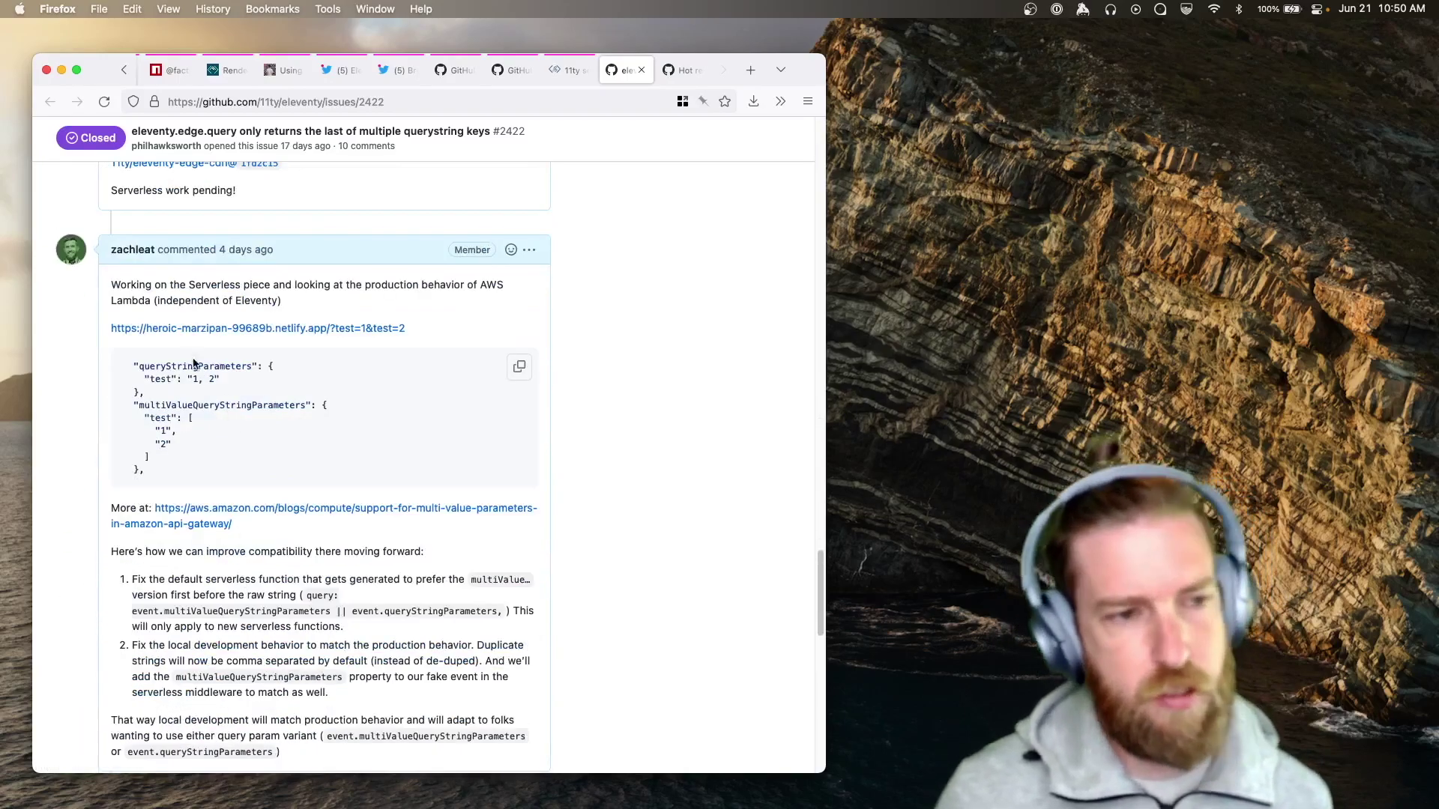
{"action": "mouse_move", "coordinate": [281, 415]}
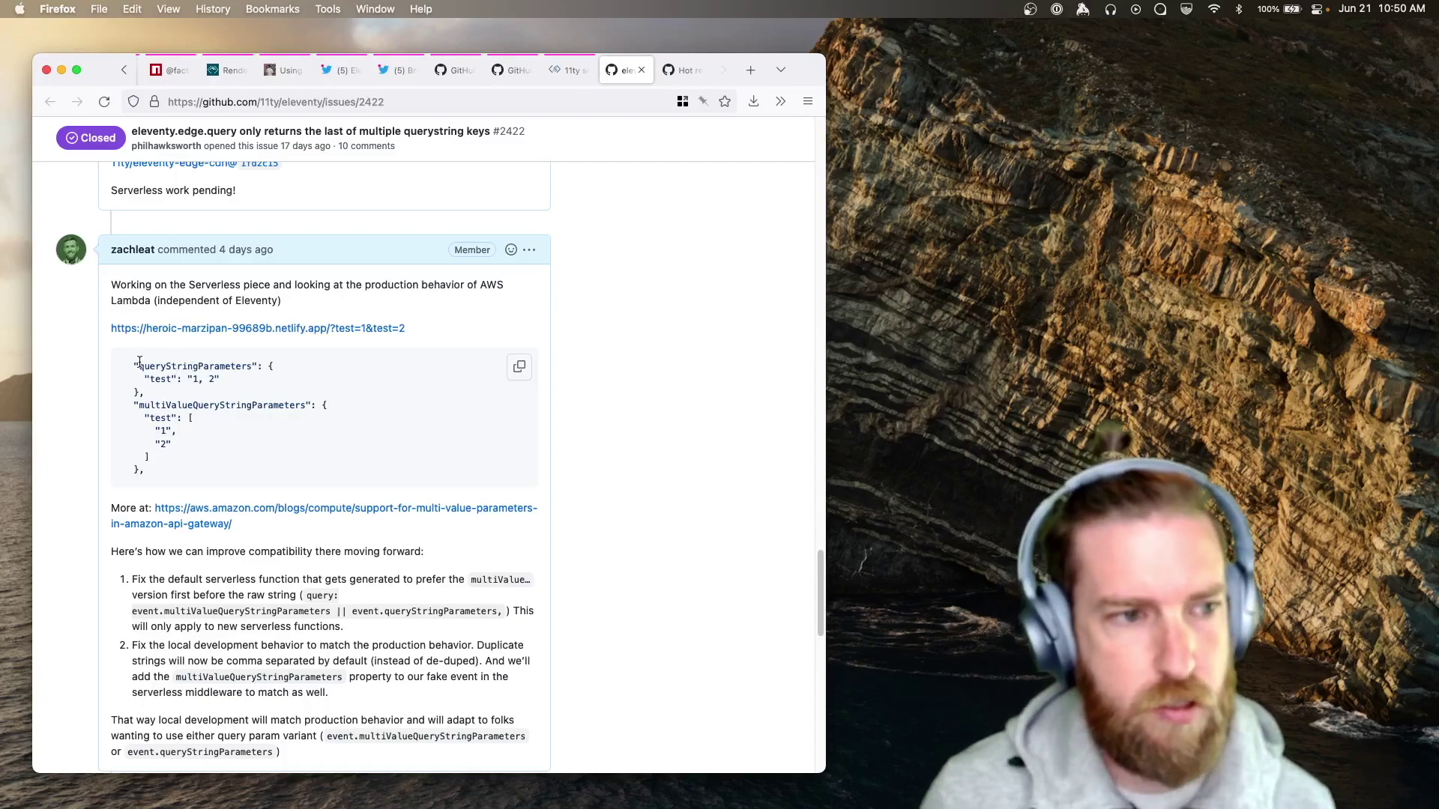
{"action": "left_click_drag", "start_coordinate": [137, 366], "coordinate": [255, 365]}
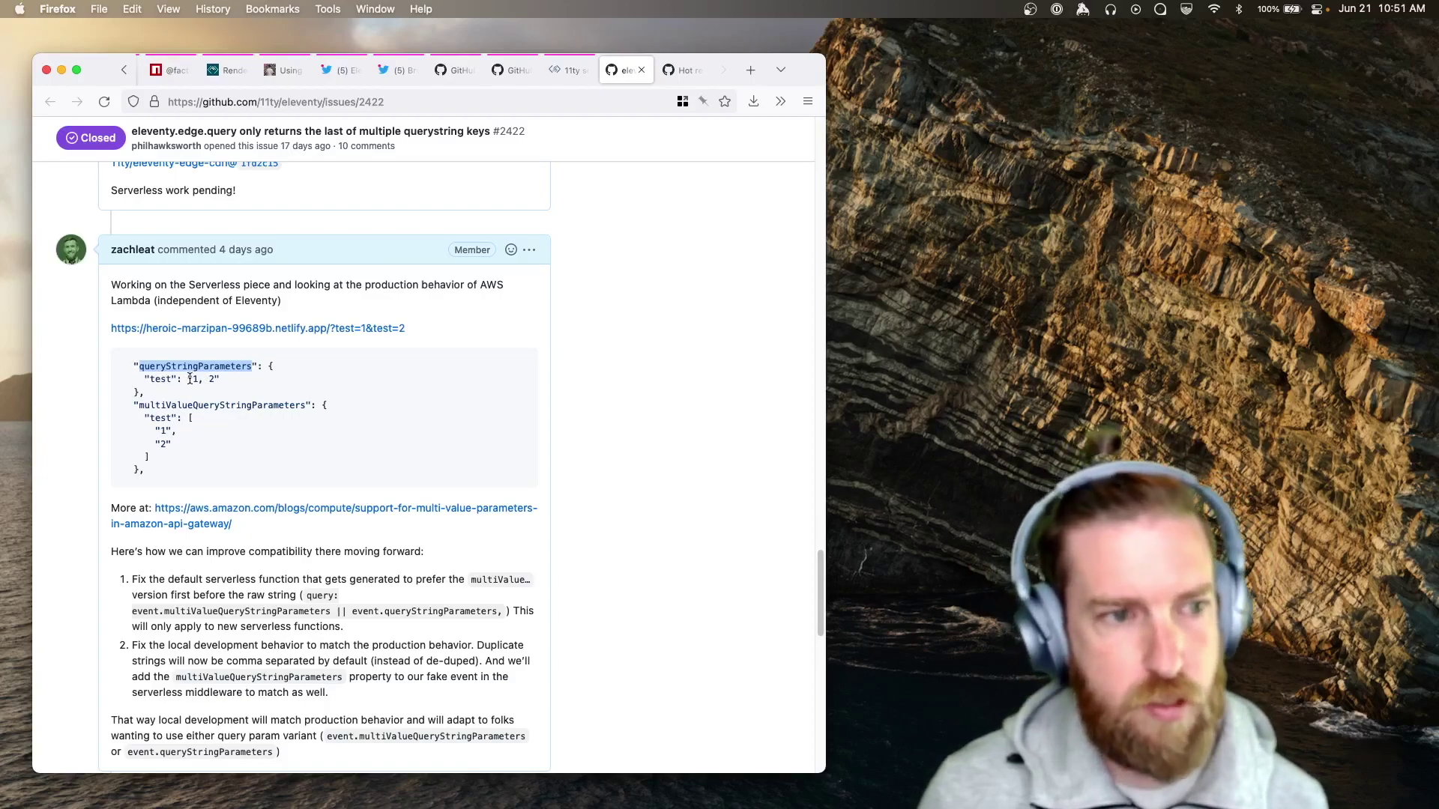
{"action": "mouse_move", "coordinate": [188, 379]}
{"action": "left_mouse_down"}
{"action": "mouse_move", "coordinate": [213, 379]}
{"action": "mouse_move", "coordinate": [152, 391]}
{"action": "left_mouse_up"}
{"action": "left_click", "coordinate": [151, 391]}
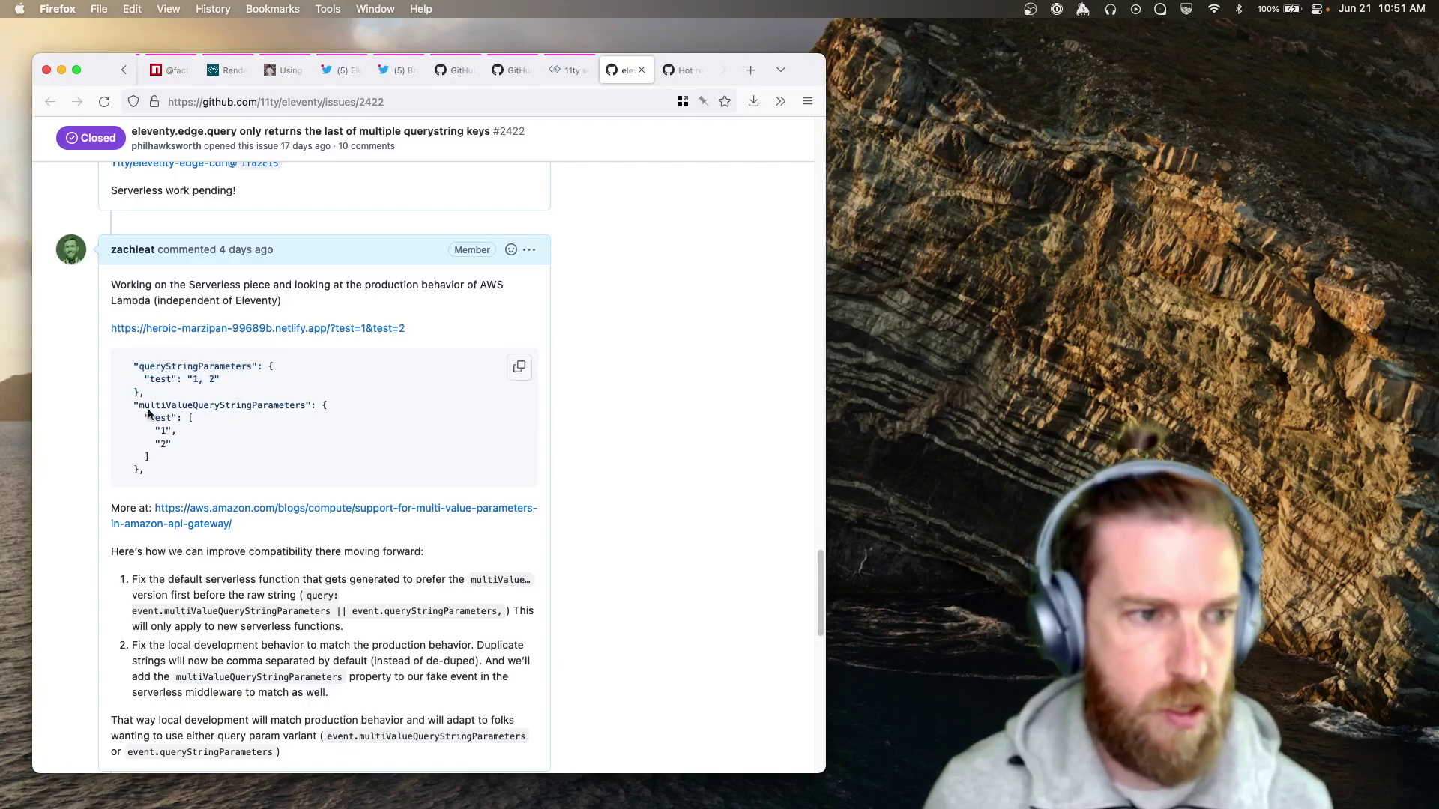
{"action": "scroll", "coordinate": [158, 404], "scroll_direction": "up", "scroll_amount": 1}
{"action": "double_click", "coordinate": [166, 413]}
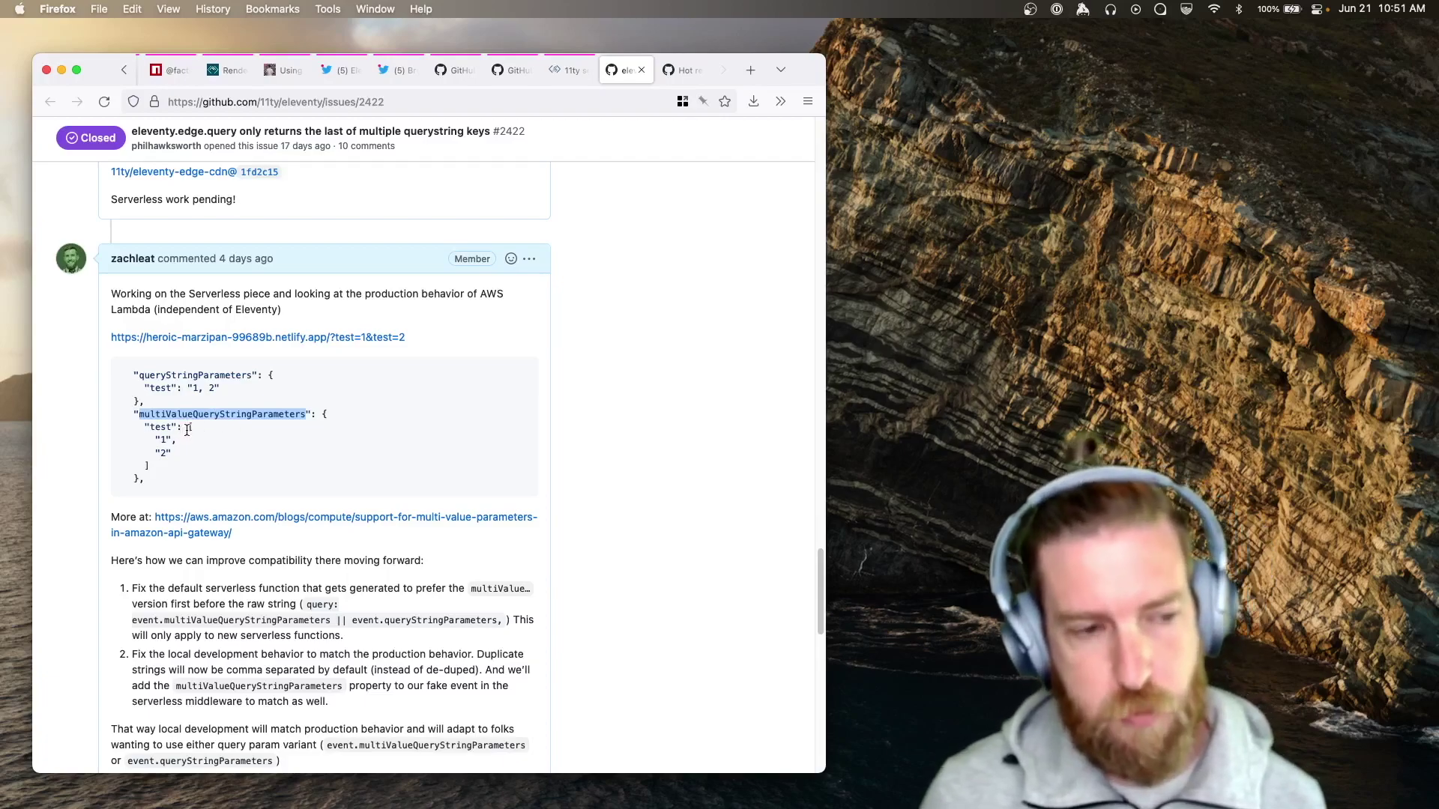
{"action": "left_click_drag", "start_coordinate": [191, 428], "coordinate": [188, 454]}
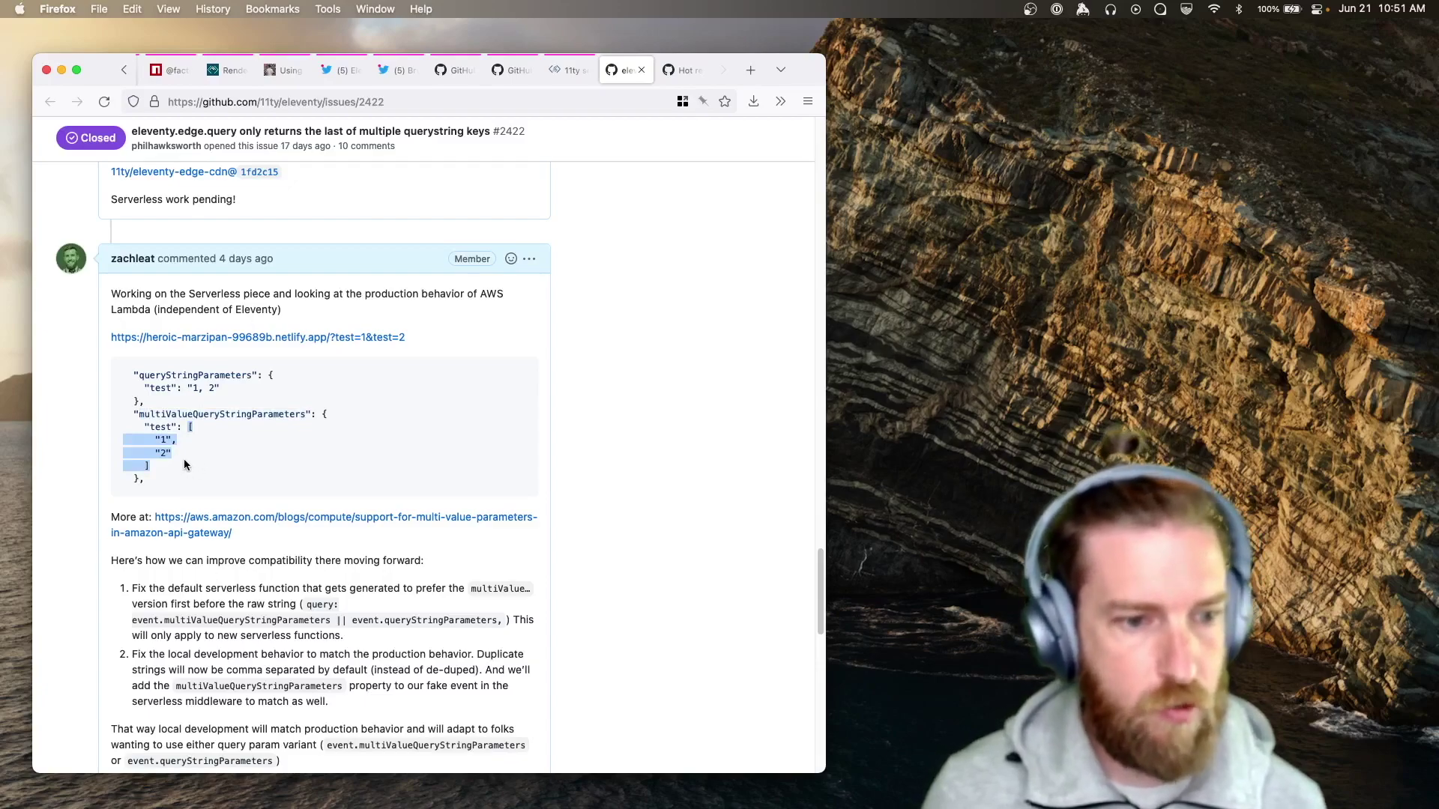
{"action": "scroll", "coordinate": [200, 460], "scroll_direction": "down", "scroll_amount": 2}
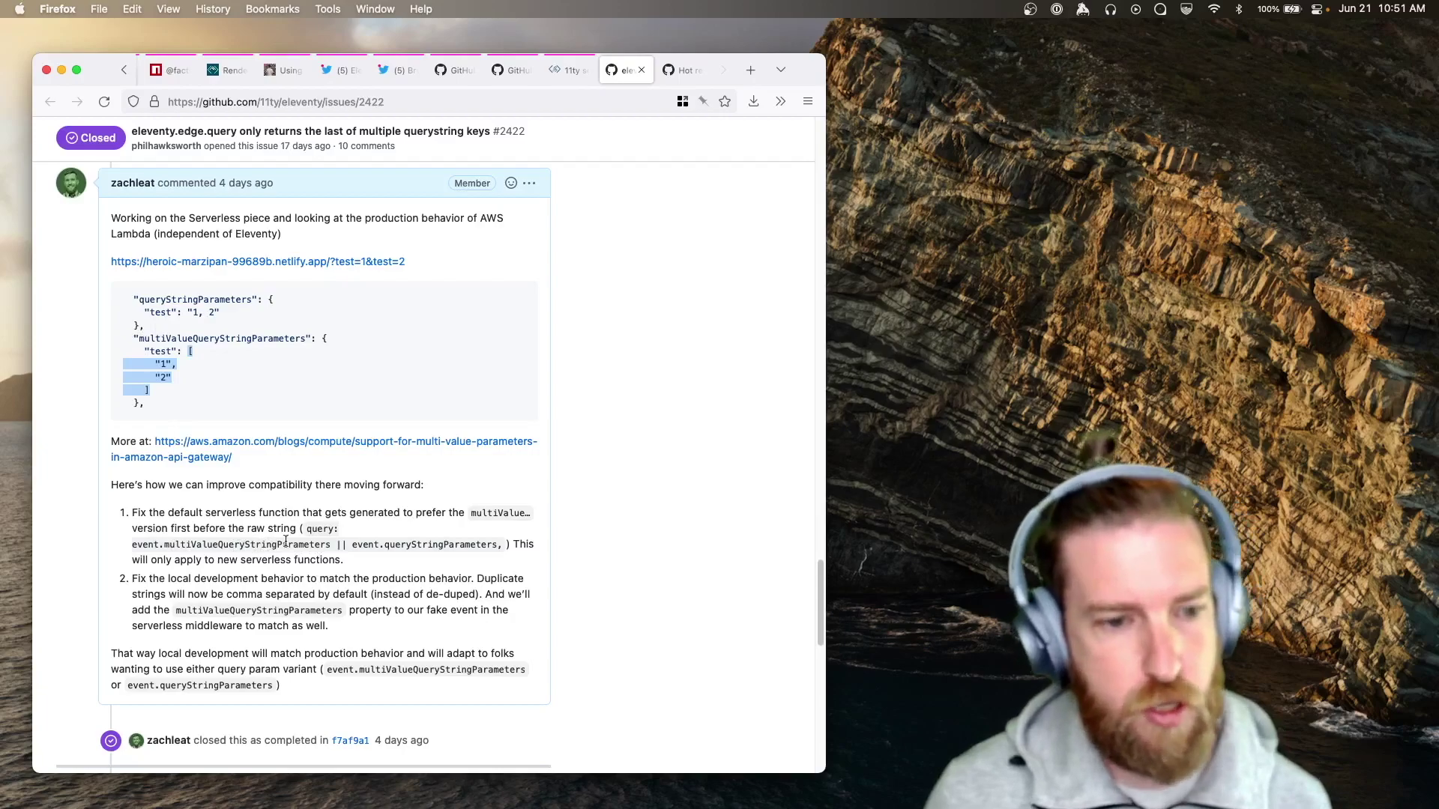
{"action": "double_click", "coordinate": [424, 547]}
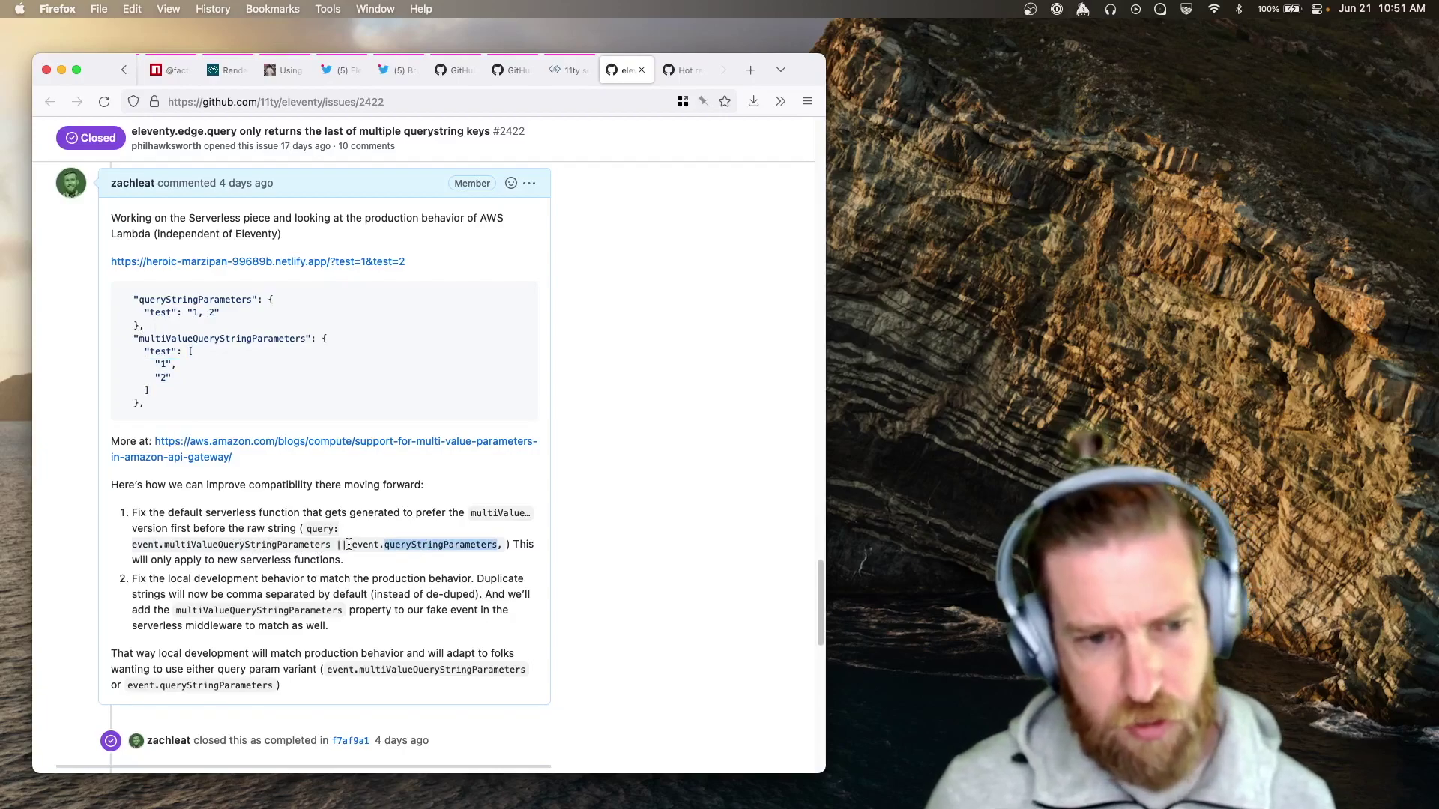
{"action": "left_click_drag", "start_coordinate": [352, 544], "coordinate": [497, 545]}
{"action": "left_click", "coordinate": [133, 544]}
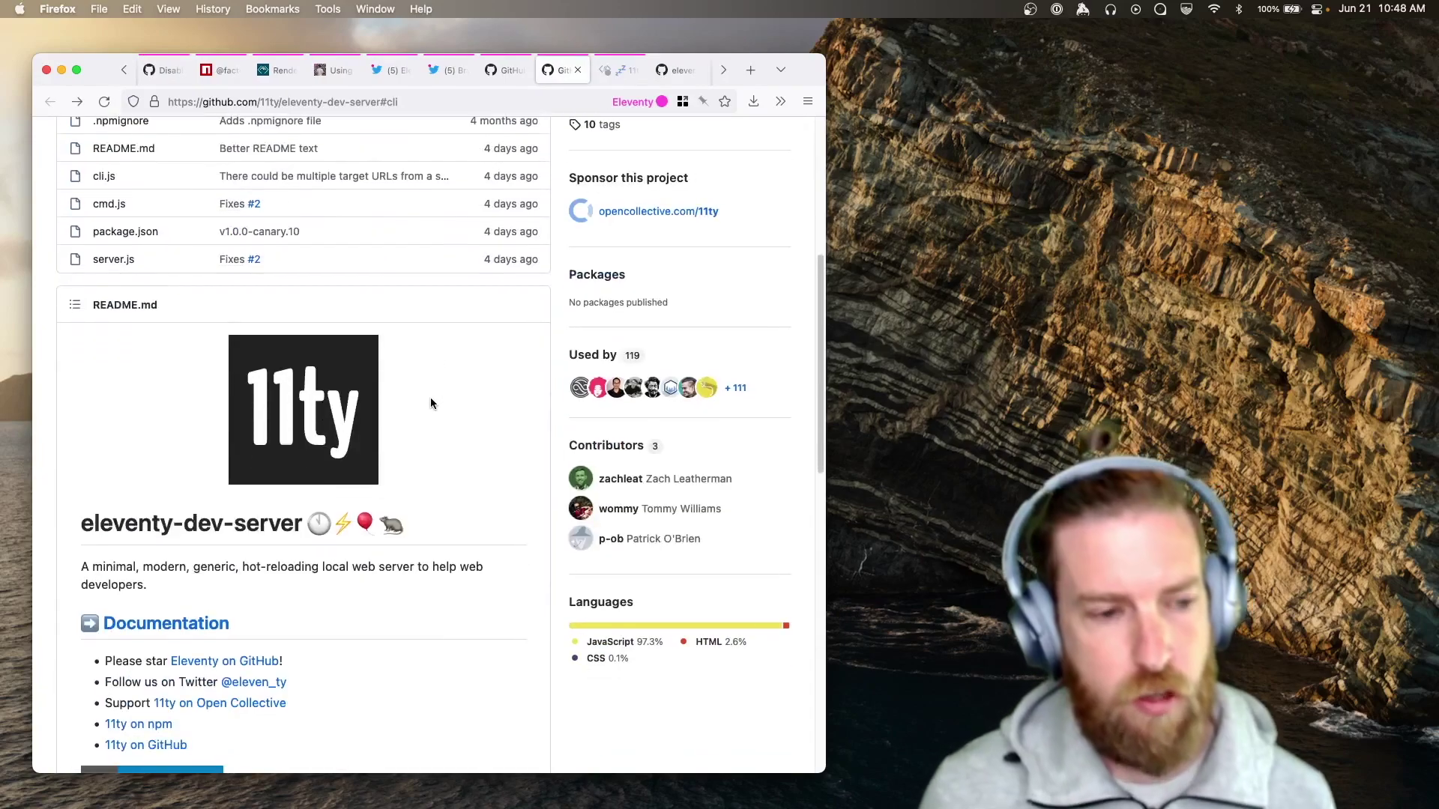
{"action": "scroll", "coordinate": [421, 468], "scroll_direction": "down", "scroll_amount": 3}
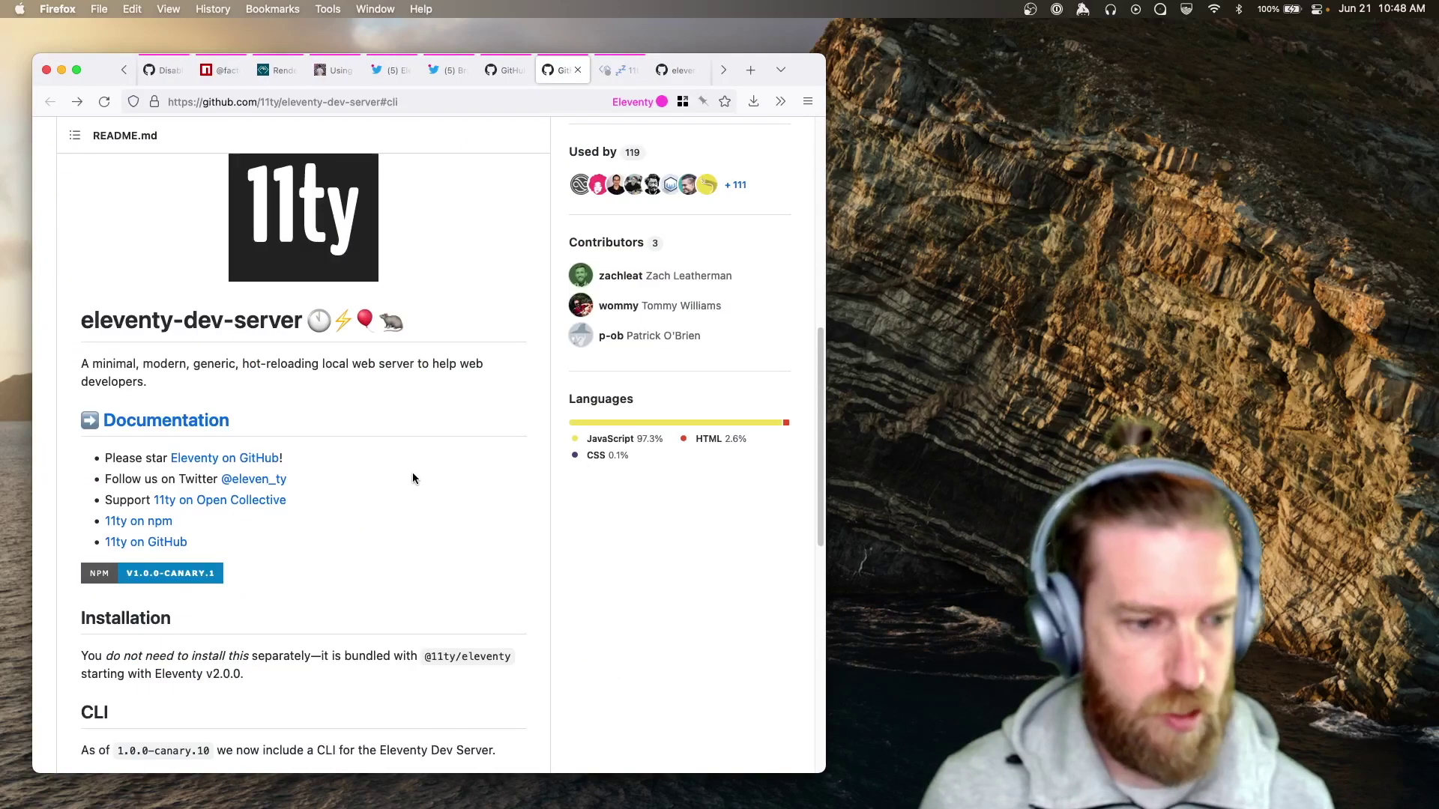
{"action": "scroll", "coordinate": [413, 473], "scroll_direction": "down", "scroll_amount": 2}
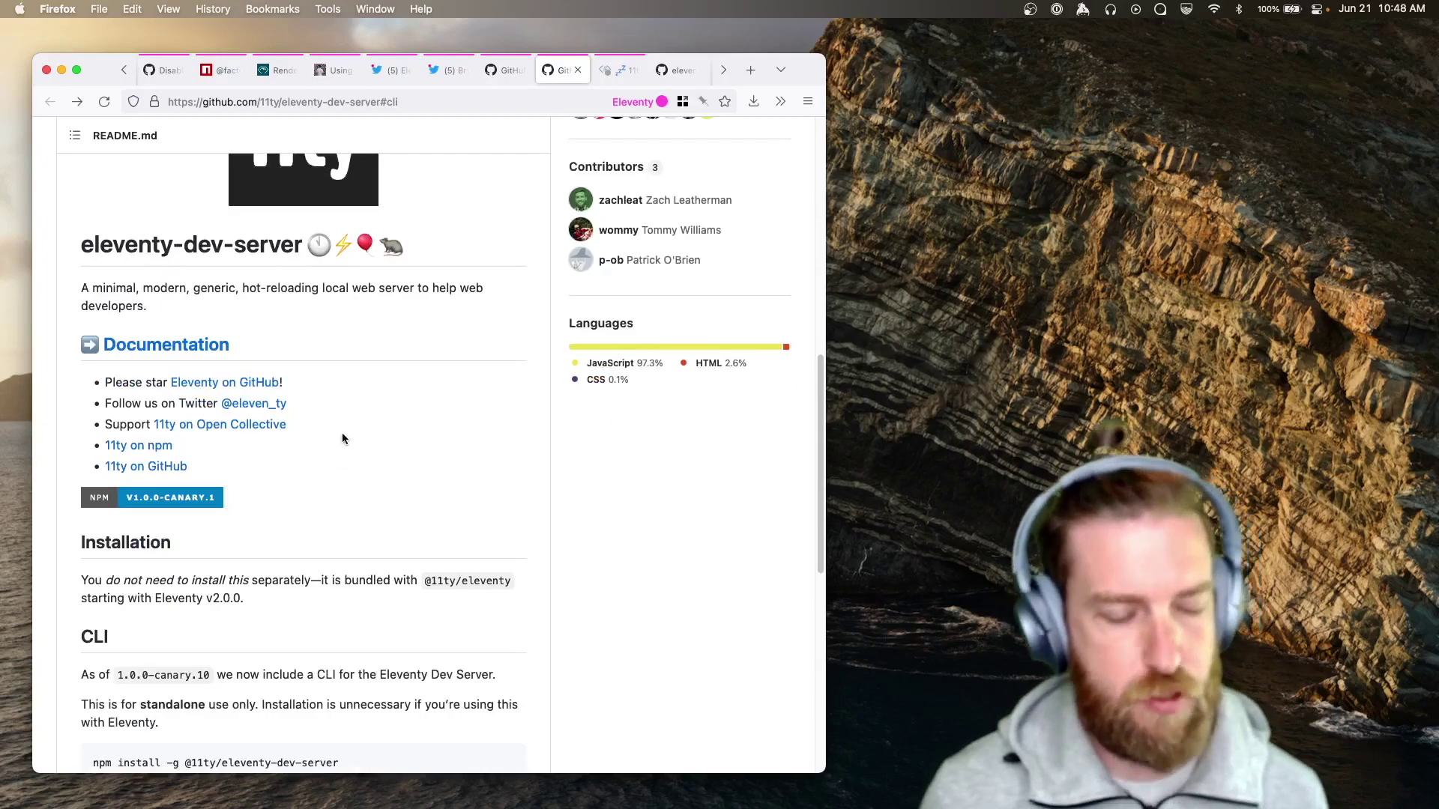
{"action": "scroll", "coordinate": [342, 426], "scroll_direction": "down", "scroll_amount": 2}
{"action": "scroll", "coordinate": [345, 469], "scroll_direction": "down", "scroll_amount": 2}
{"action": "scroll", "coordinate": [292, 472], "scroll_direction": "down", "scroll_amount": 2}
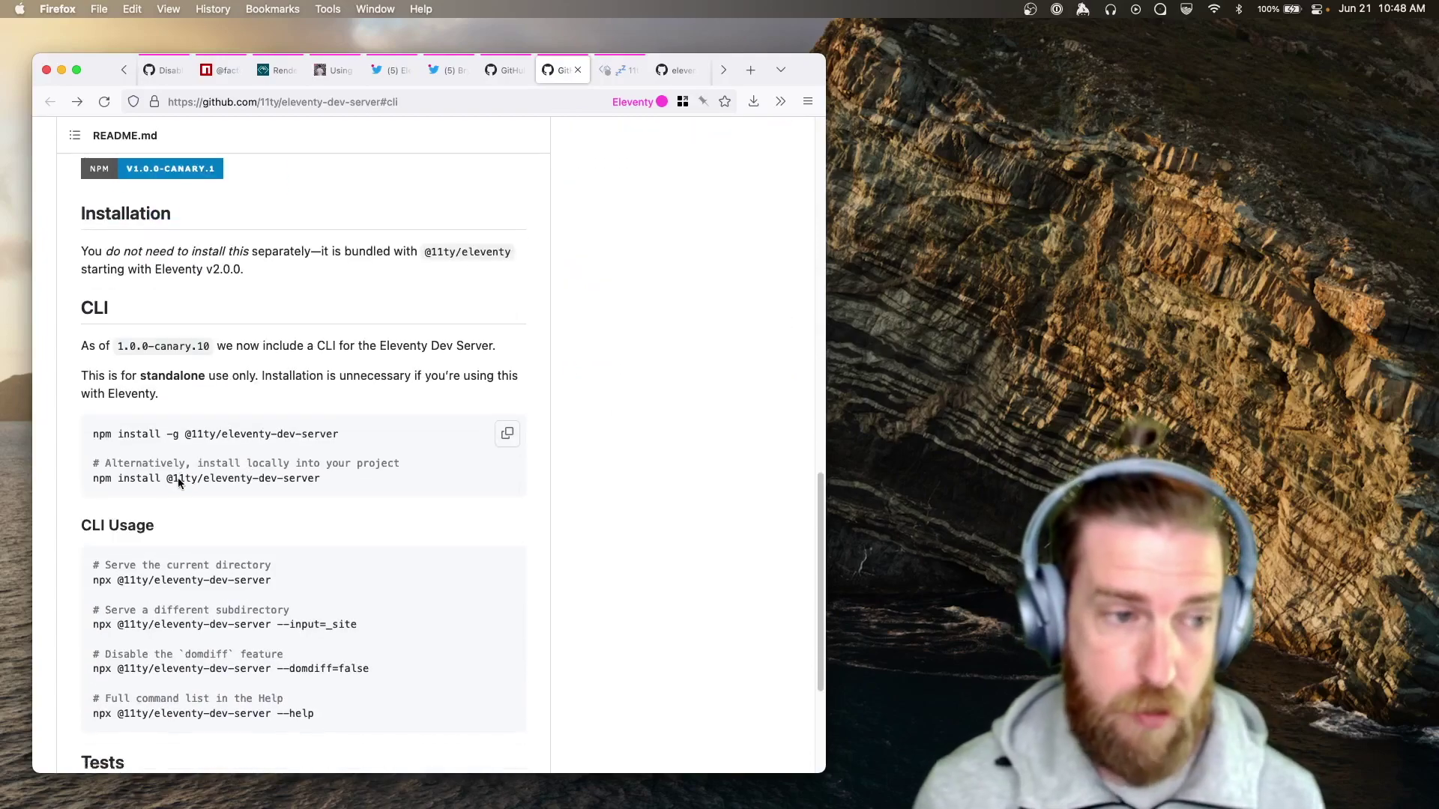
{"action": "scroll", "coordinate": [249, 485], "scroll_direction": "down", "scroll_amount": 1}
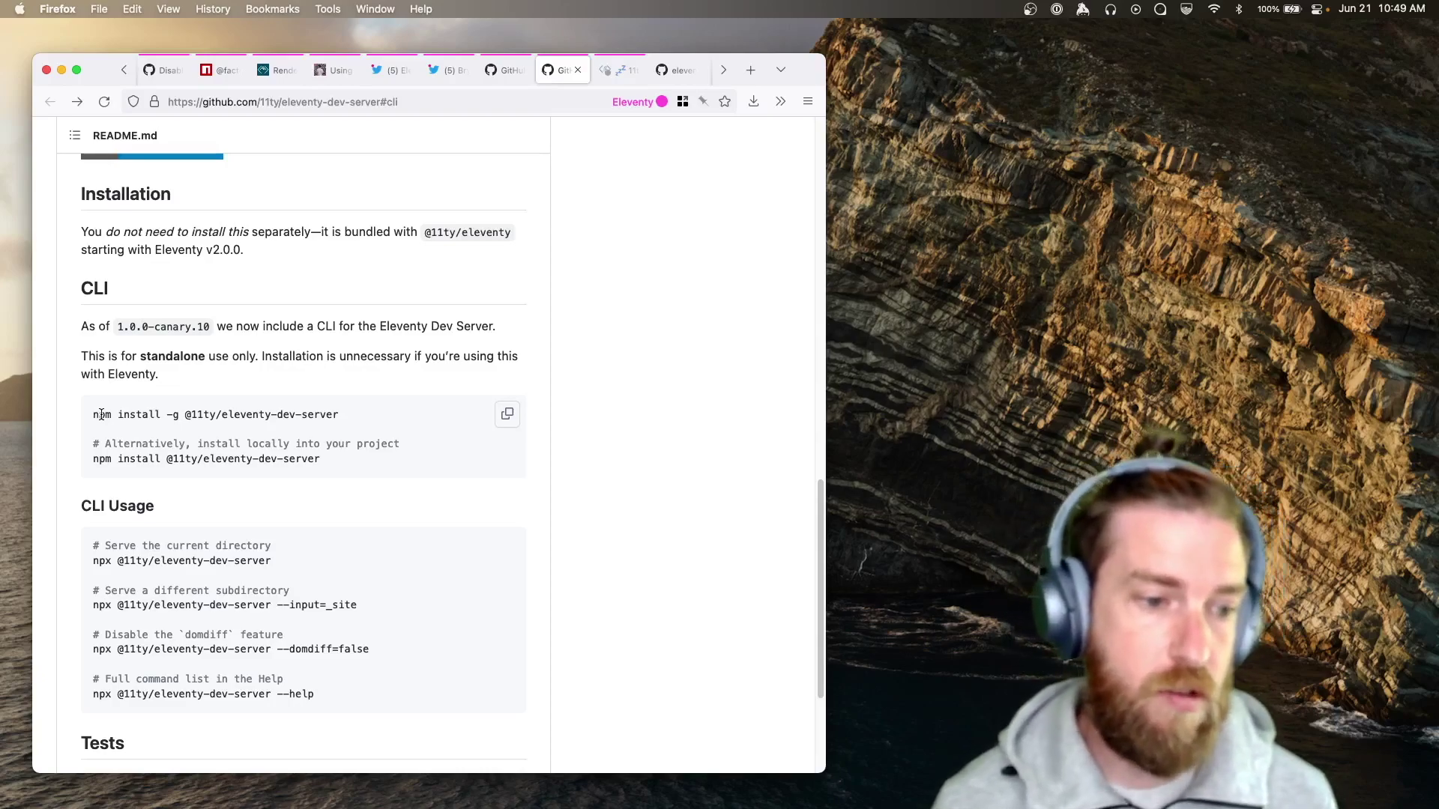
{"action": "mouse_move", "coordinate": [304, 639]}
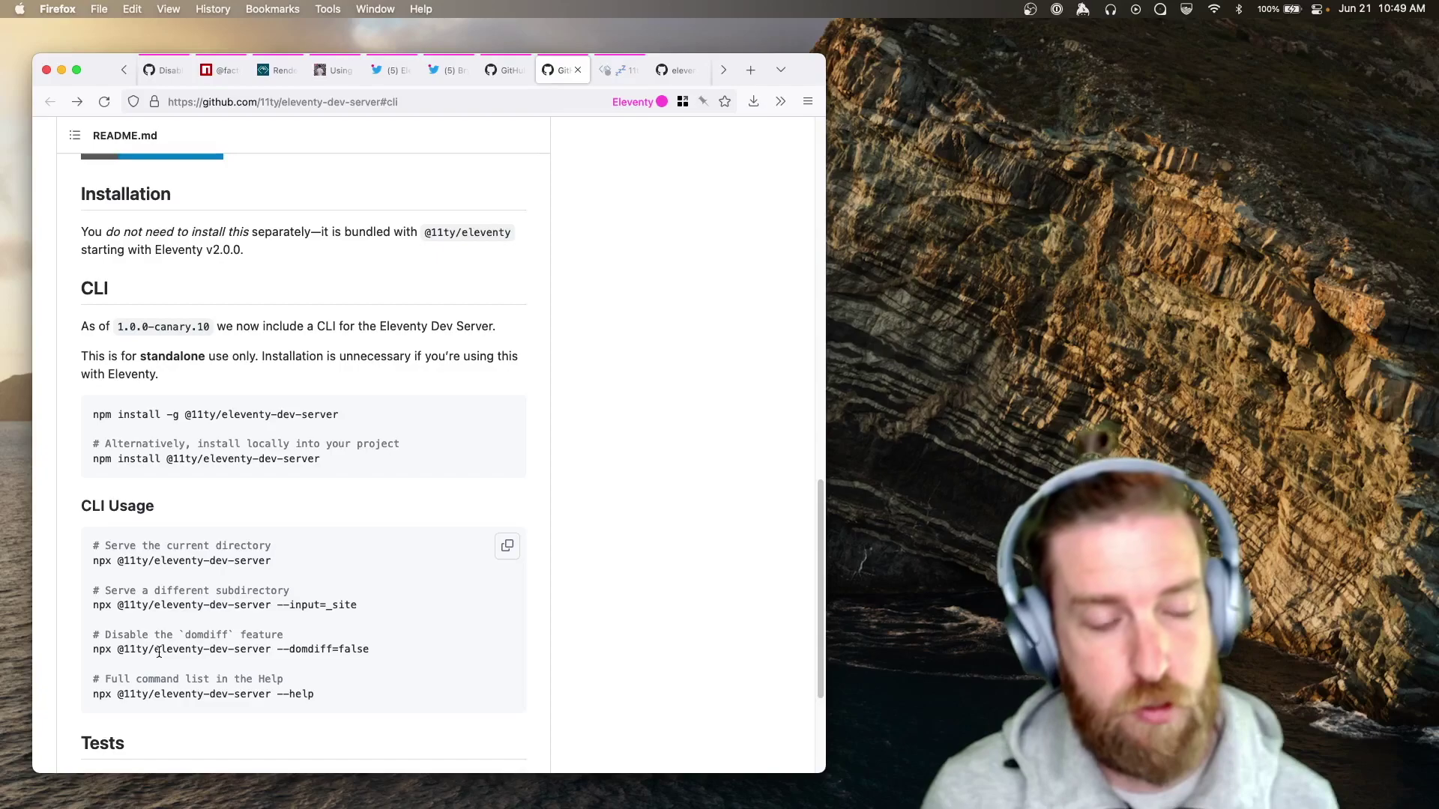
{"action": "scroll", "coordinate": [159, 652], "scroll_direction": "up", "scroll_amount": 3}
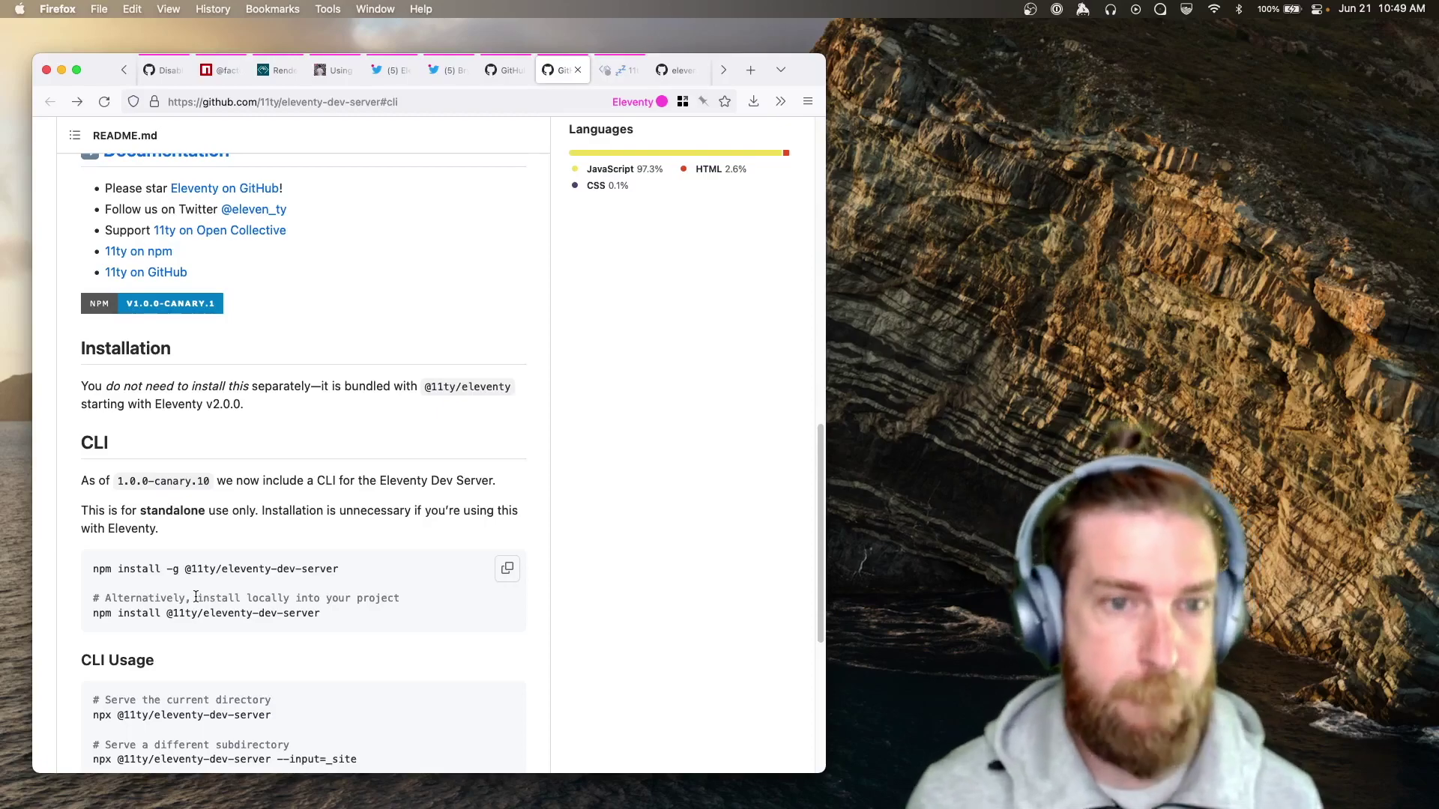
{"action": "scroll", "coordinate": [474, 539], "scroll_direction": "up", "scroll_amount": 10}
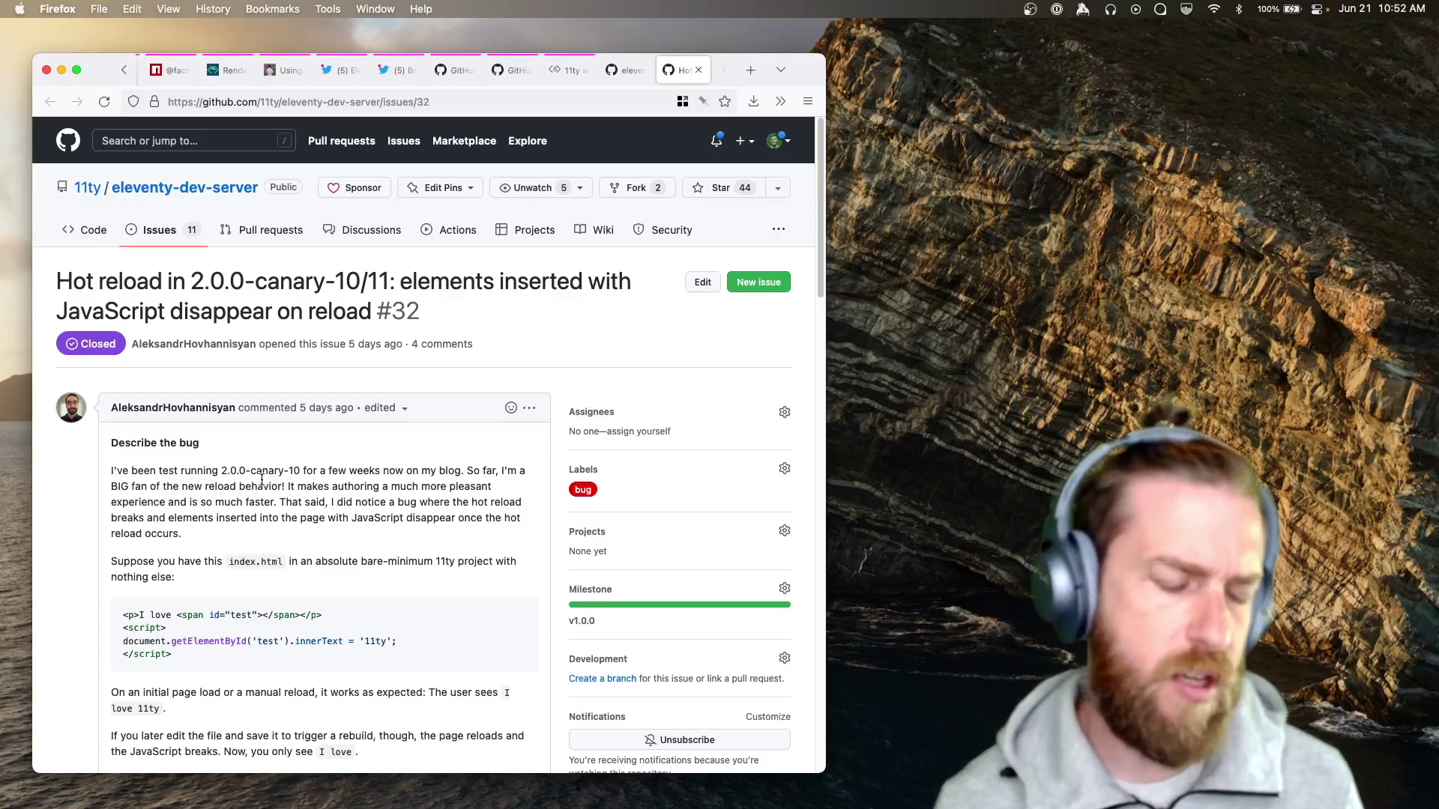
{"action": "scroll", "coordinate": [210, 553], "scroll_direction": "down", "scroll_amount": 1}
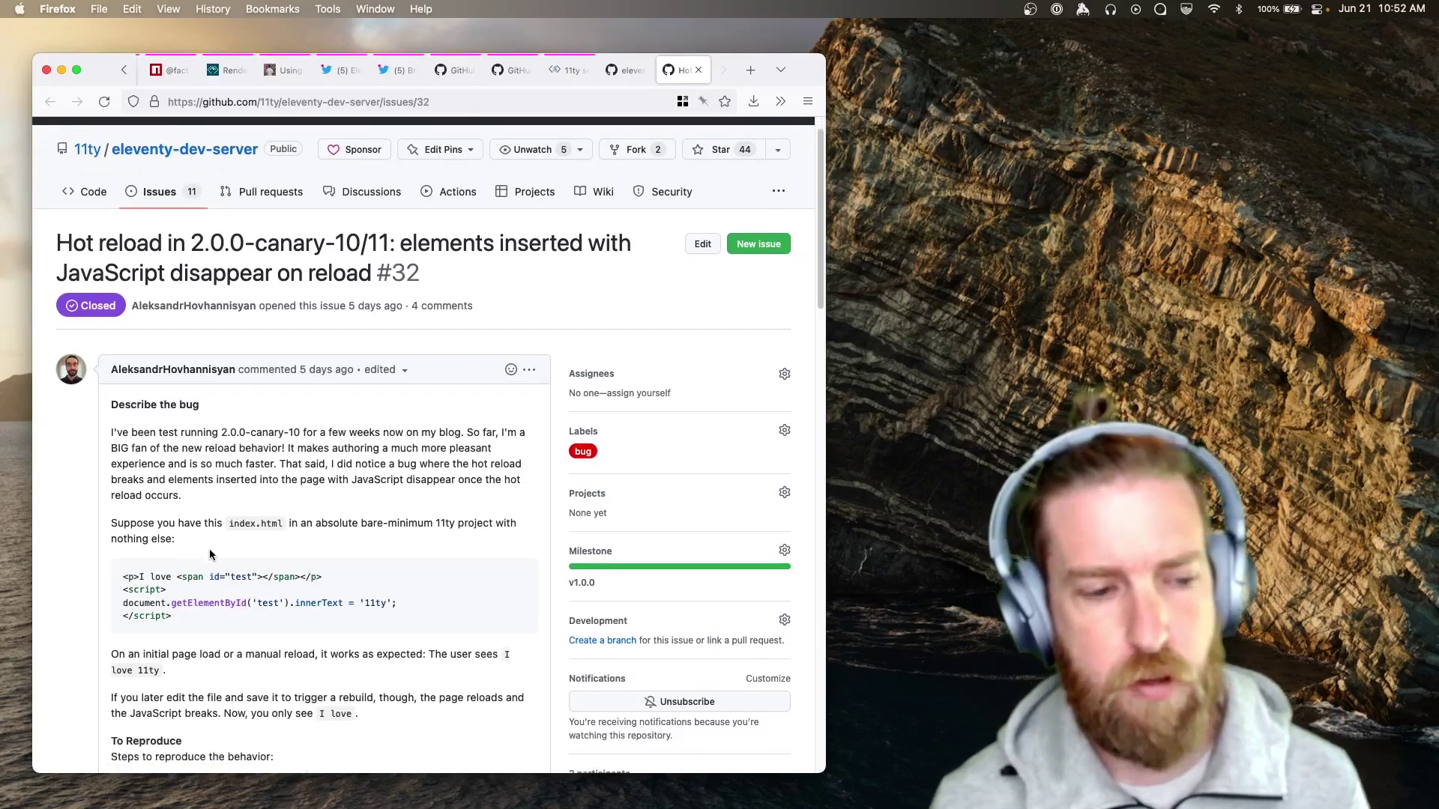
{"action": "scroll", "coordinate": [210, 553], "scroll_direction": "down", "scroll_amount": 1}
{"action": "scroll", "coordinate": [210, 554], "scroll_direction": "down", "scroll_amount": 1}
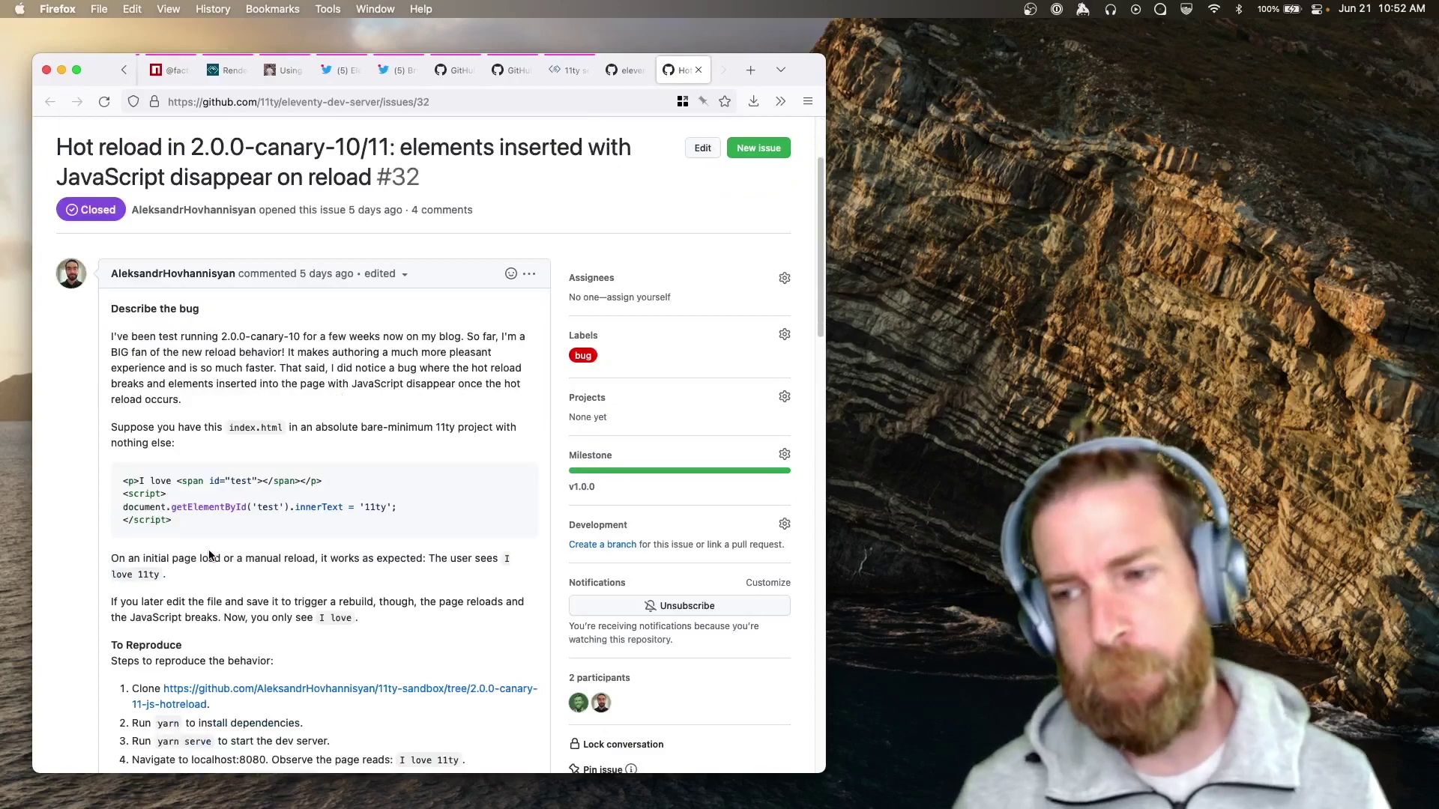